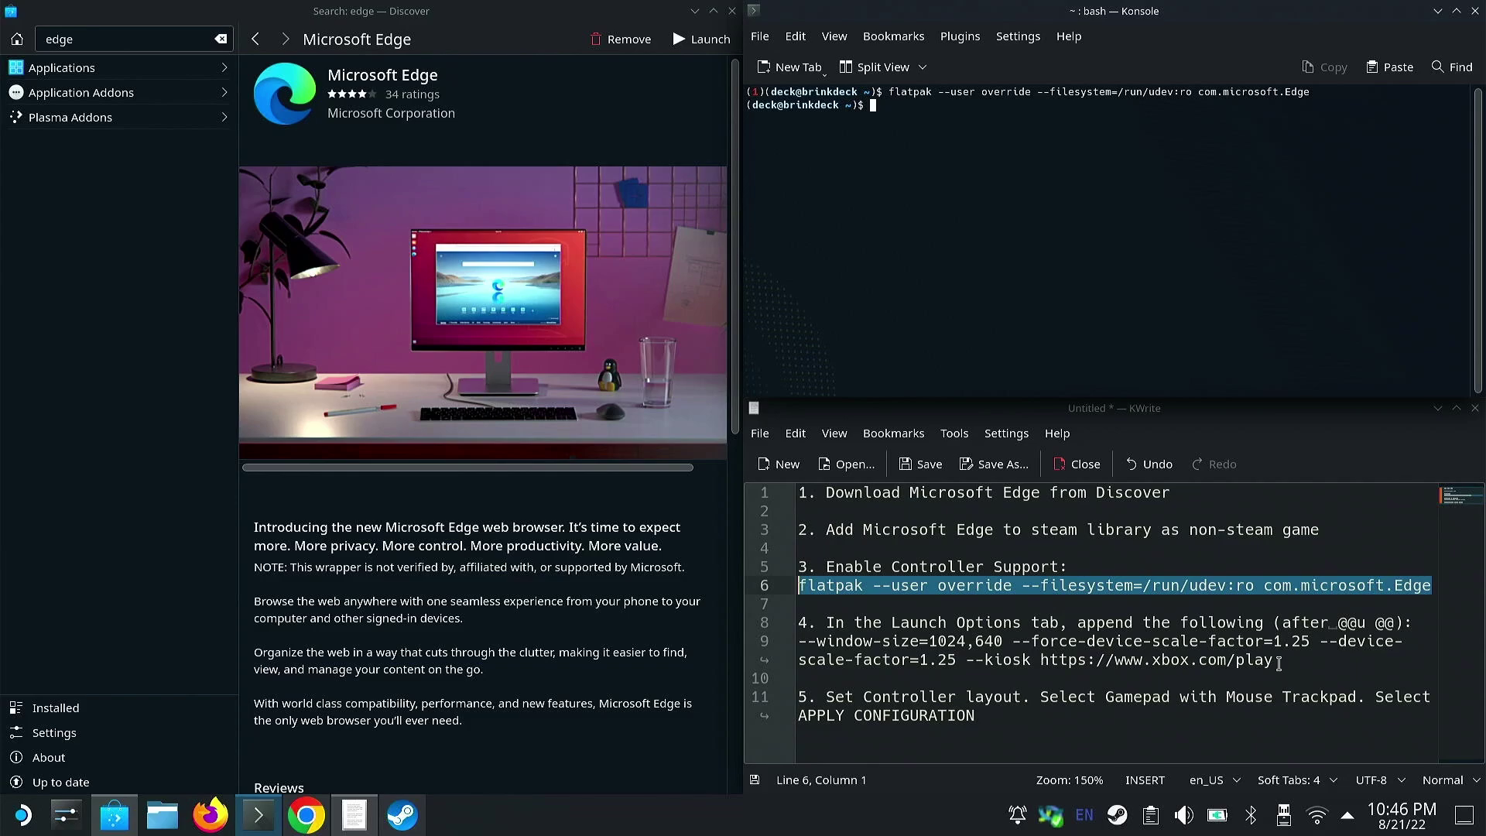
{"action": "left_click", "coordinate": [1278, 663]}
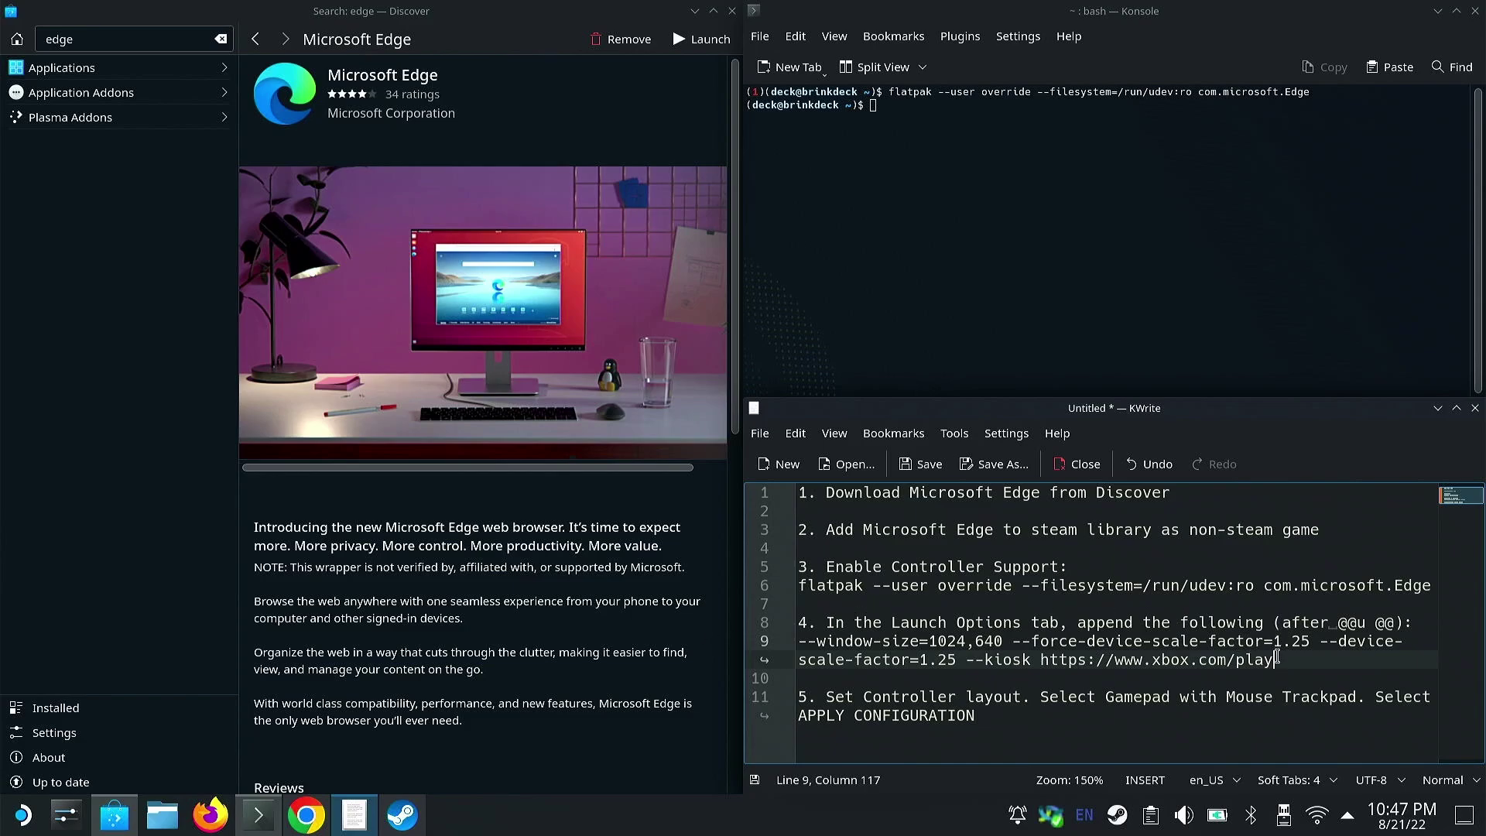
{"action": "left_click_drag", "start_coordinate": [1274, 659], "coordinate": [802, 644]}
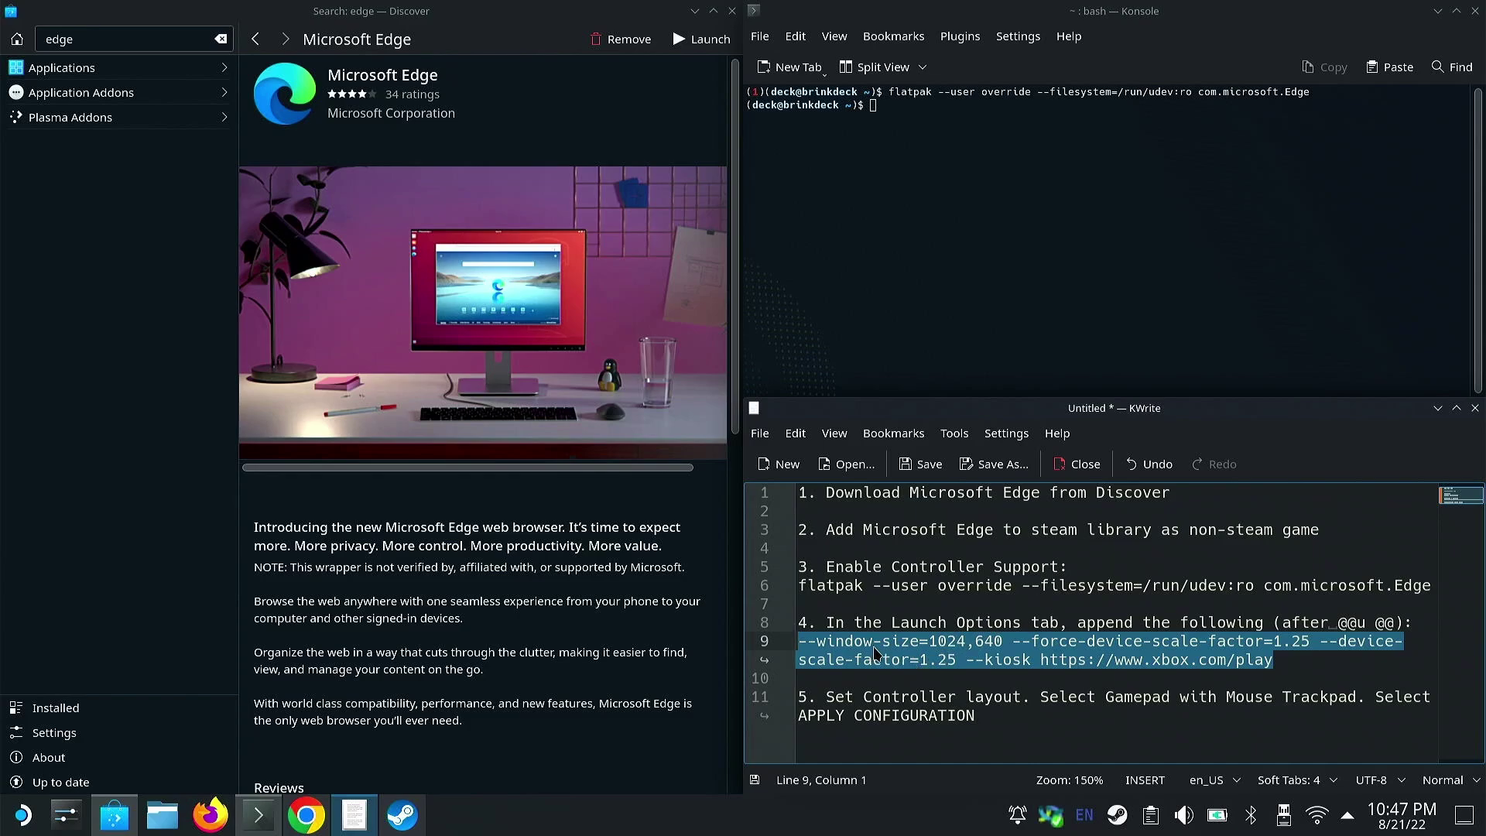
{"action": "left_click", "coordinate": [401, 815]}
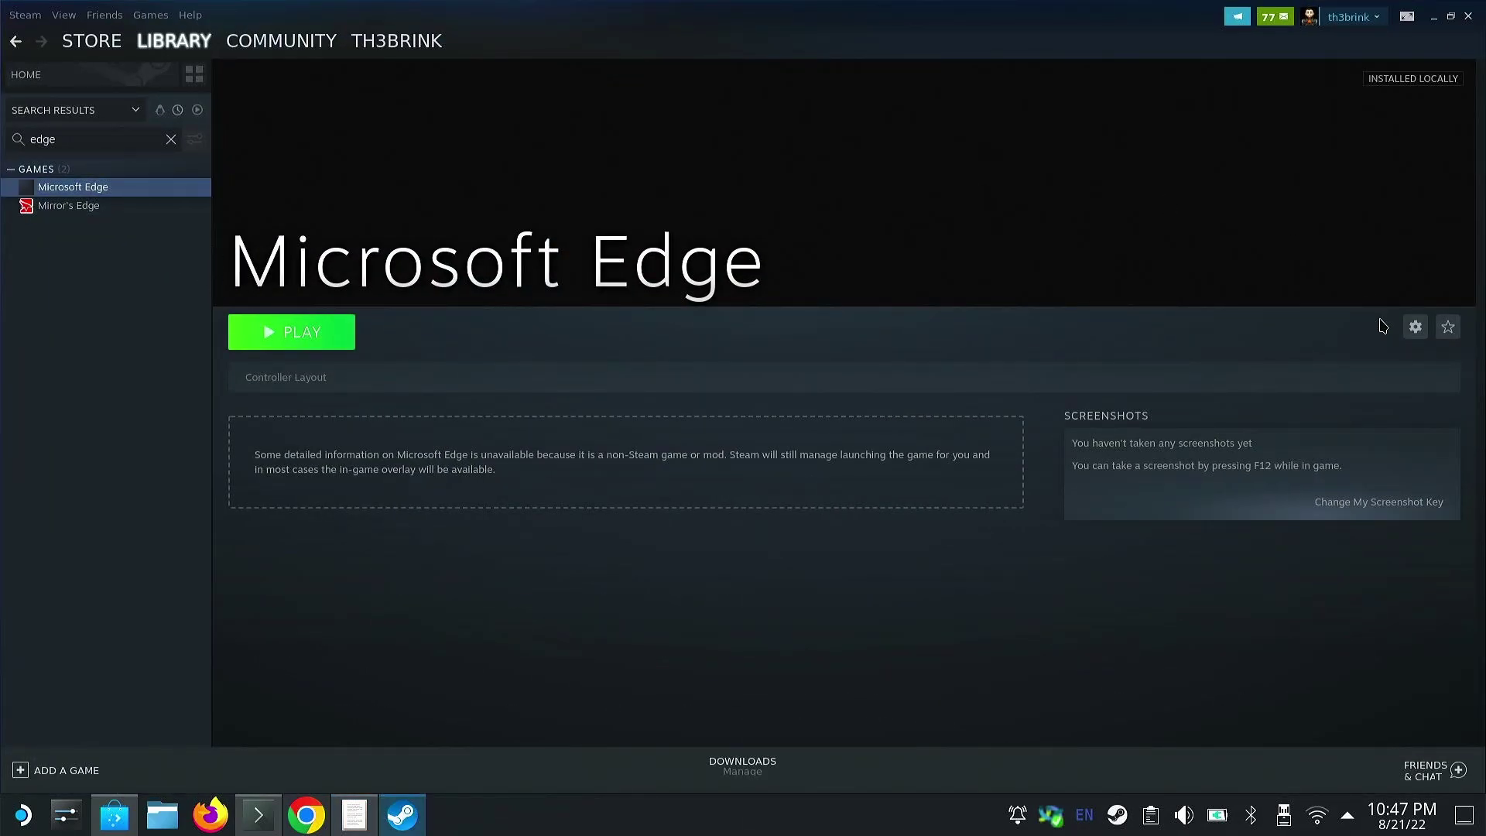
- Open the shortcut properties of Microsoft Edge in the Steam library
{"action": "left_click", "coordinate": [1415, 327]}
{"action": "mouse_move", "coordinate": [1411, 418]}
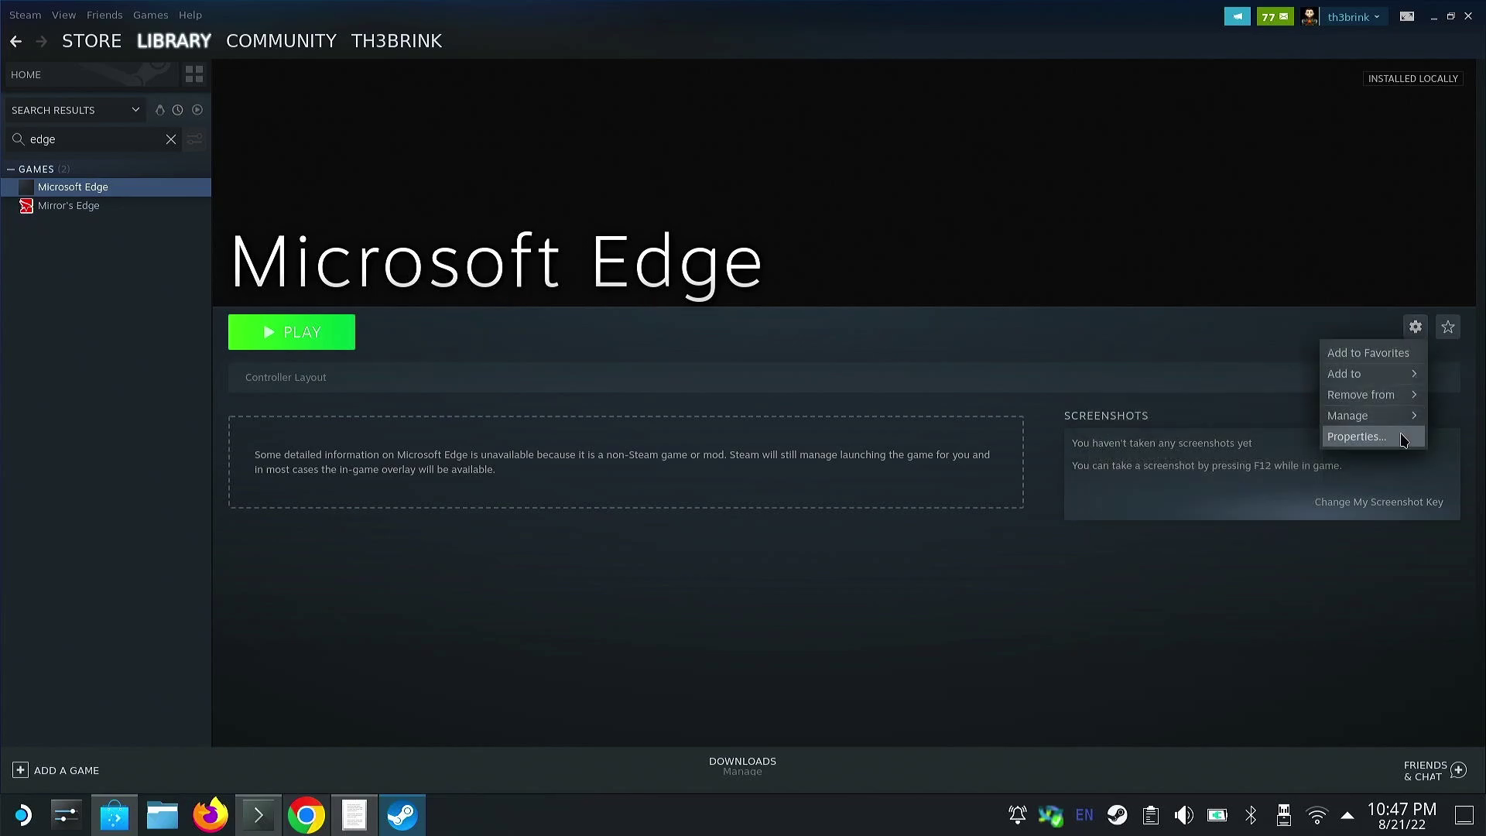
{"action": "left_click", "coordinate": [1403, 438]}
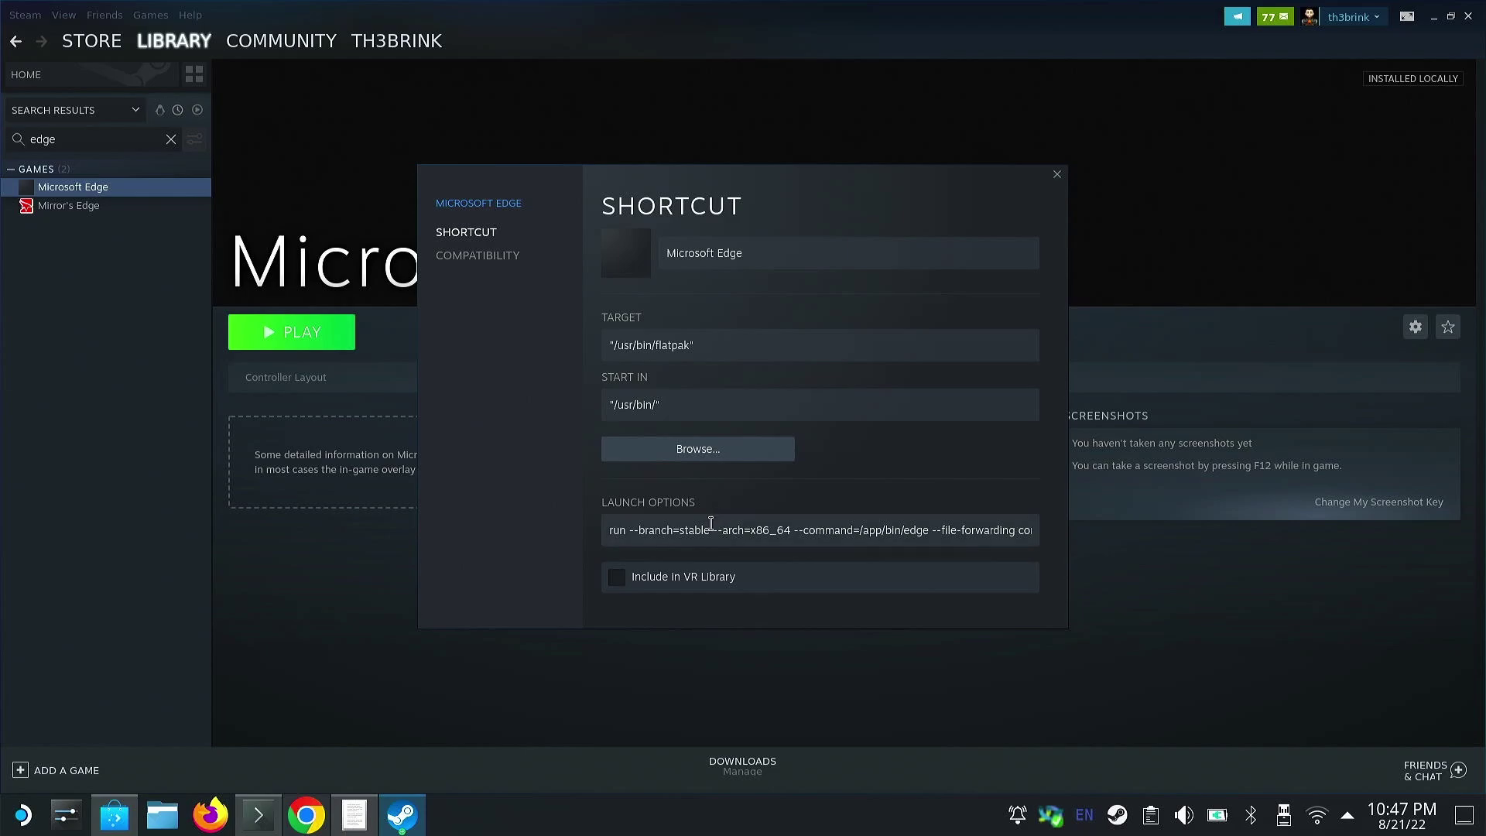
- Append the copied window-size, scale-factor and kiosk arguments to the launch options after "@@u @@"
{"action": "left_click_drag", "start_coordinate": [710, 524], "coordinate": [810, 552]}
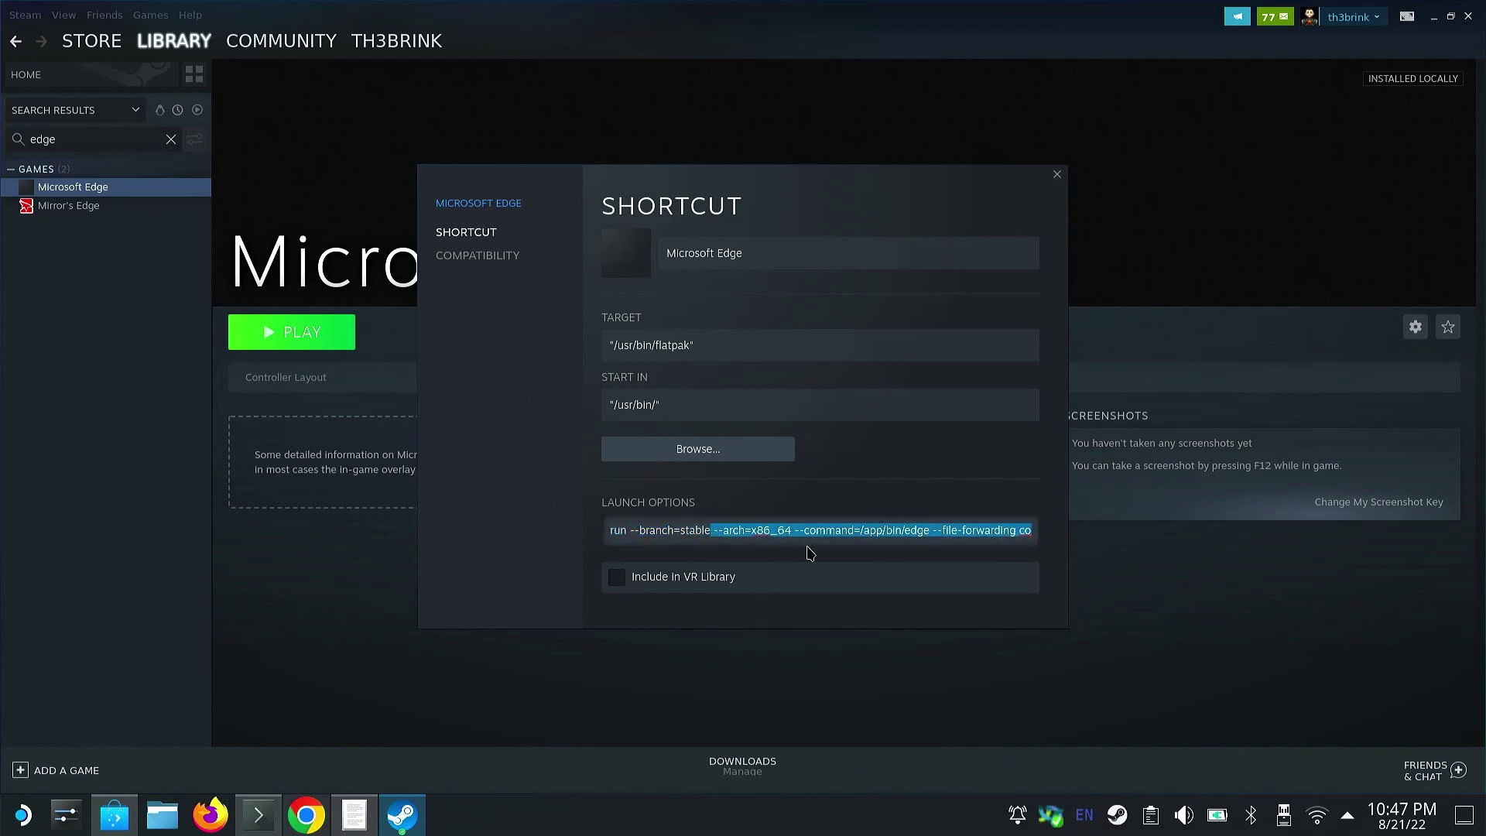
{"action": "left_click", "coordinate": [943, 530]}
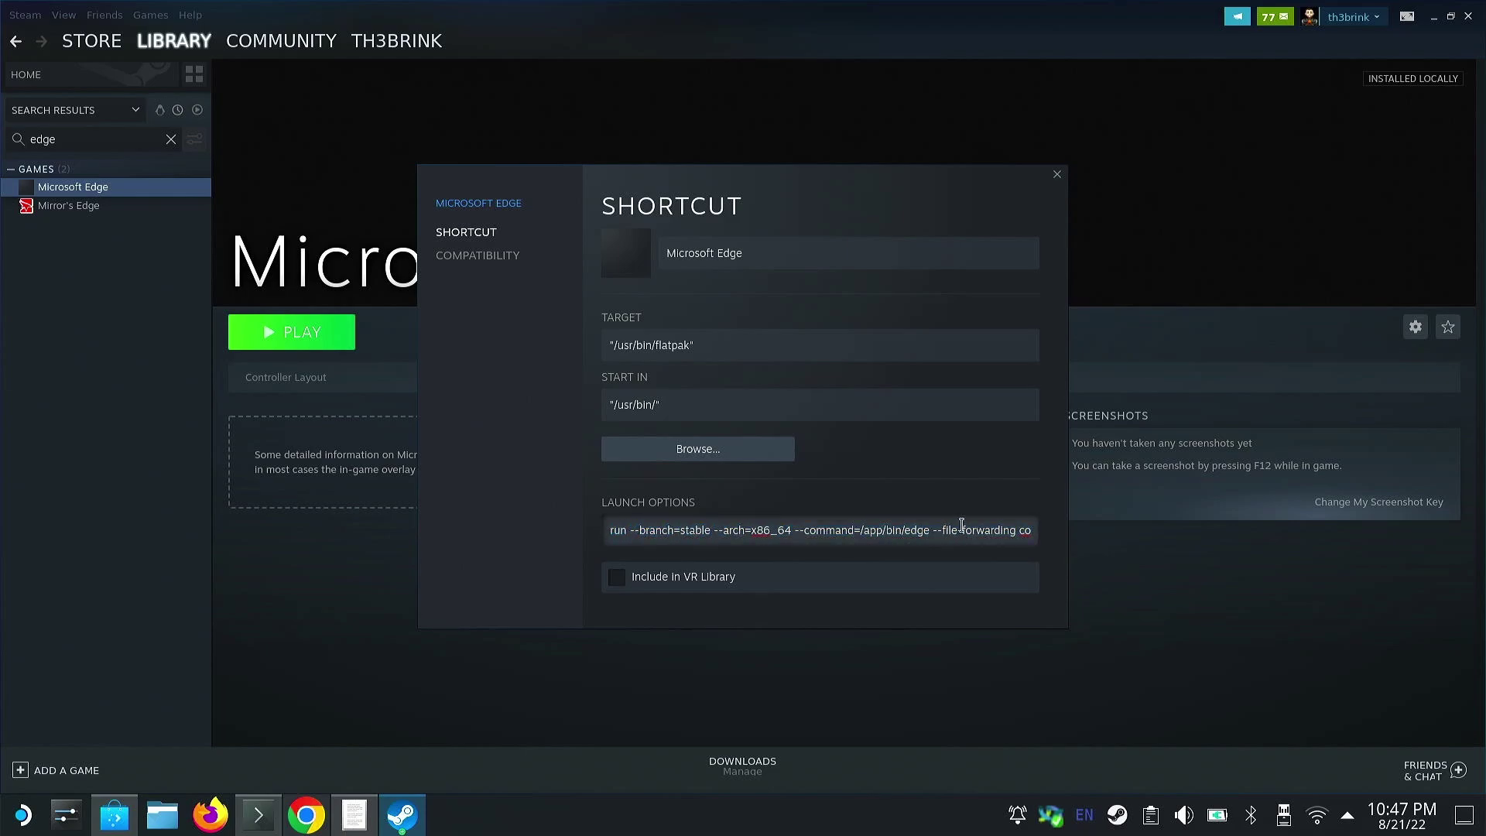
{"action": "key", "text": "Right"}
{"action": "key", "text": "Right"}
{"action": "key", "text": "Right"}
{"action": "key", "text": "Right"}
{"action": "key", "text": "Right"}
{"action": "key", "text": "Right"}
{"action": "key", "text": "Right"}
{"action": "key", "text": "Right"}
{"action": "key", "text": "Right"}
{"action": "key", "text": "Right"}
{"action": "key", "text": "Right"}
{"action": "key", "text": "Right"}
{"action": "key", "text": "Right"}
{"action": "key", "text": "Right"}
{"action": "key", "text": "Right"}
{"action": "key", "text": "Right"}
{"action": "key", "text": "Right"}
{"action": "key", "text": "Right"}
{"action": "key", "text": "Right"}
{"action": "key", "text": "Right"}
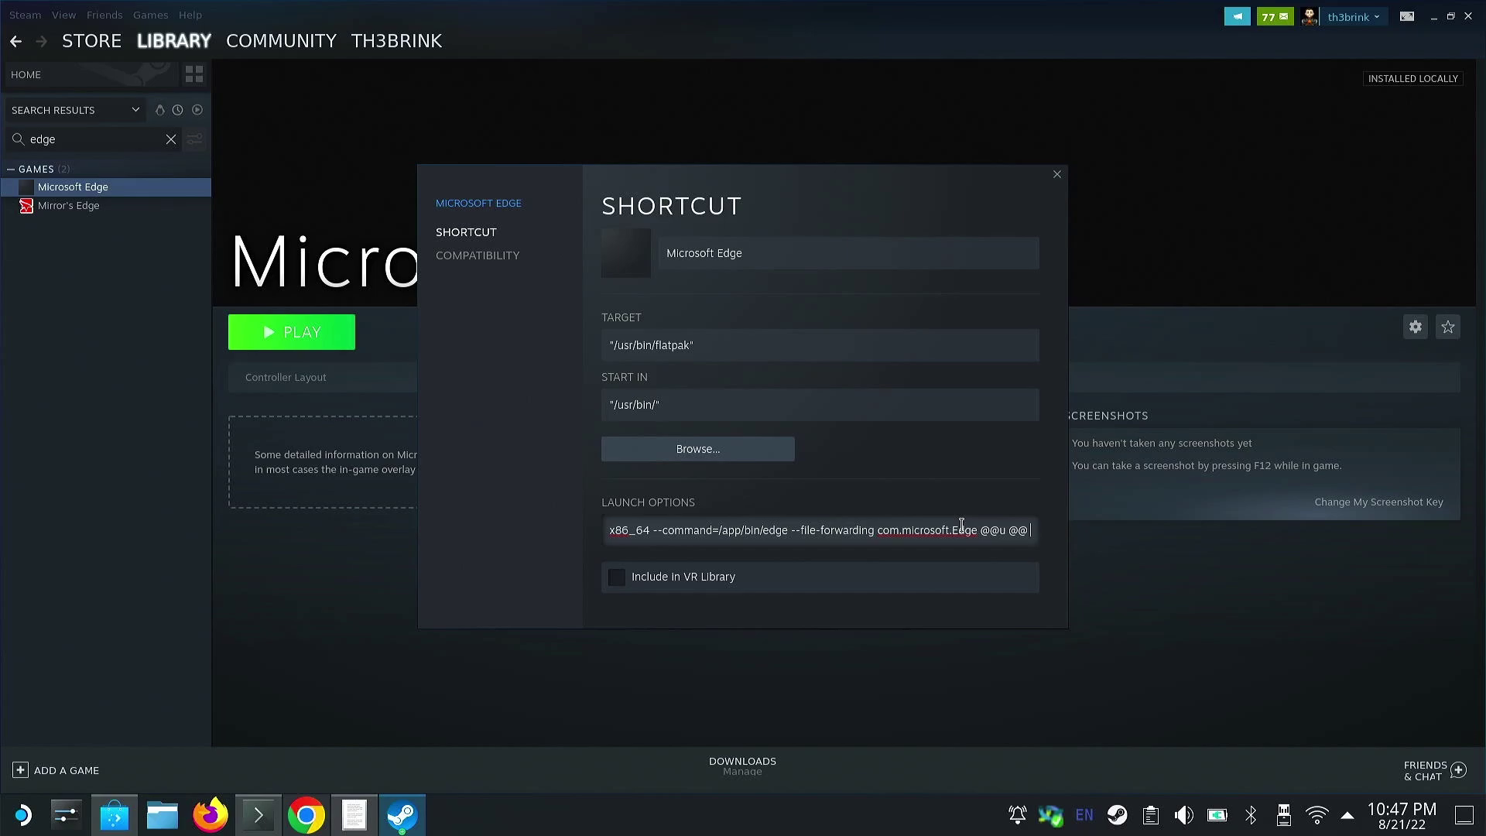
{"action": "key", "text": "ctrl+v"}
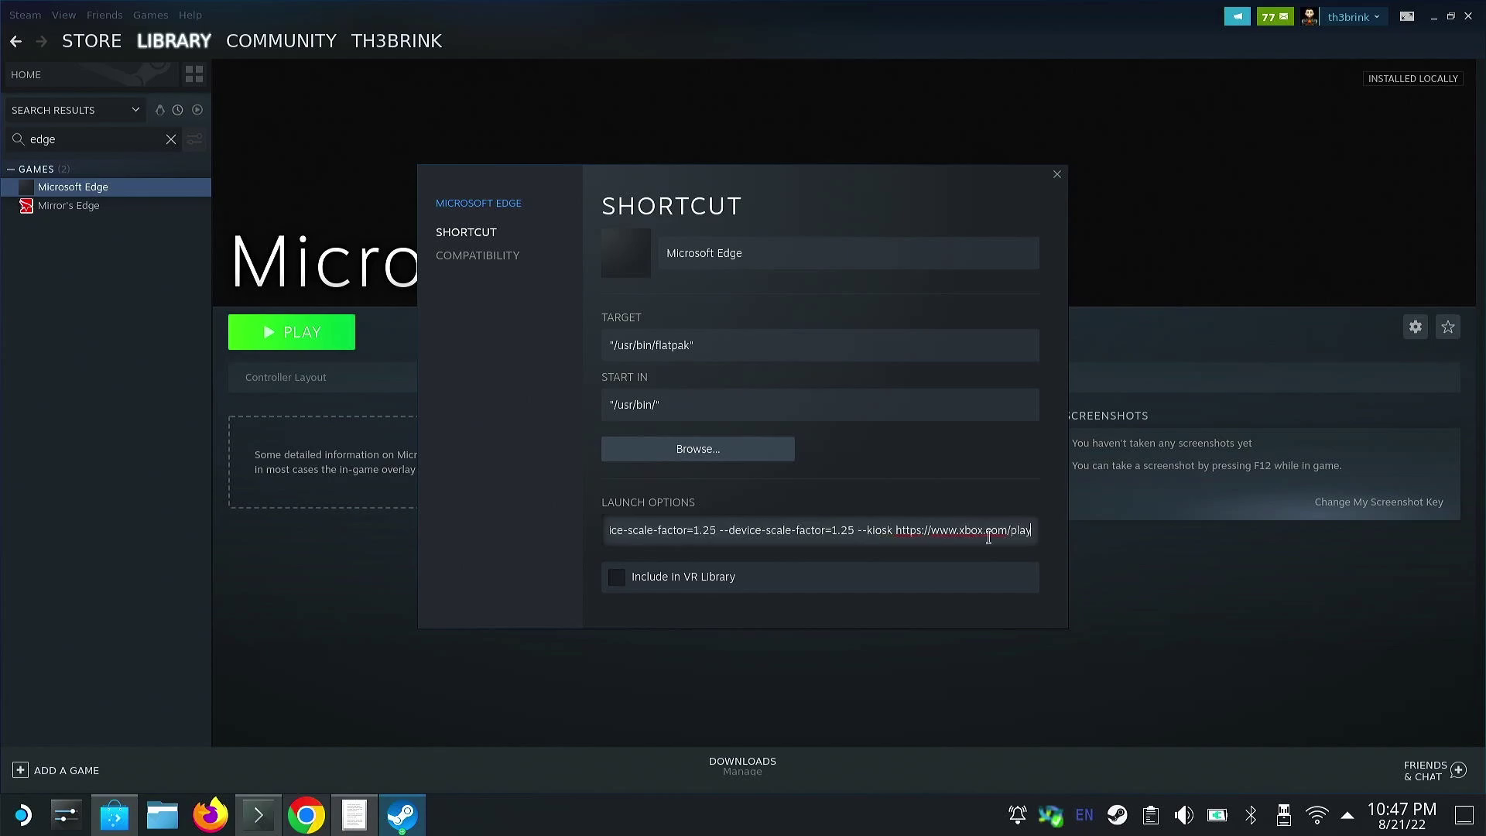
- Review the appended scale-factor and kiosk URL arguments in the launch options, and close the shortcut properties
{"action": "double_click", "coordinate": [835, 527]}
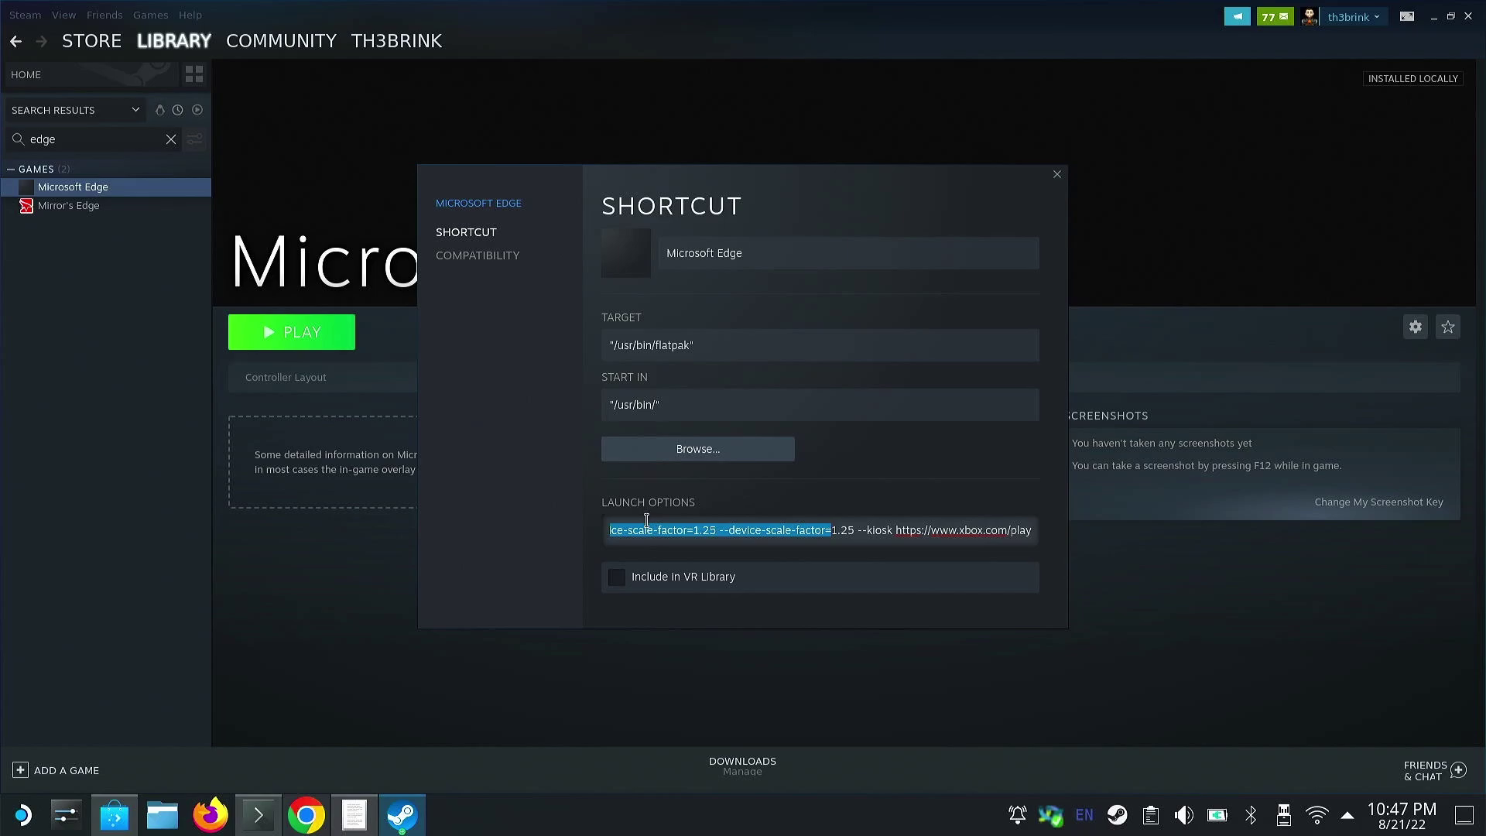
{"action": "left_click", "coordinate": [900, 541]}
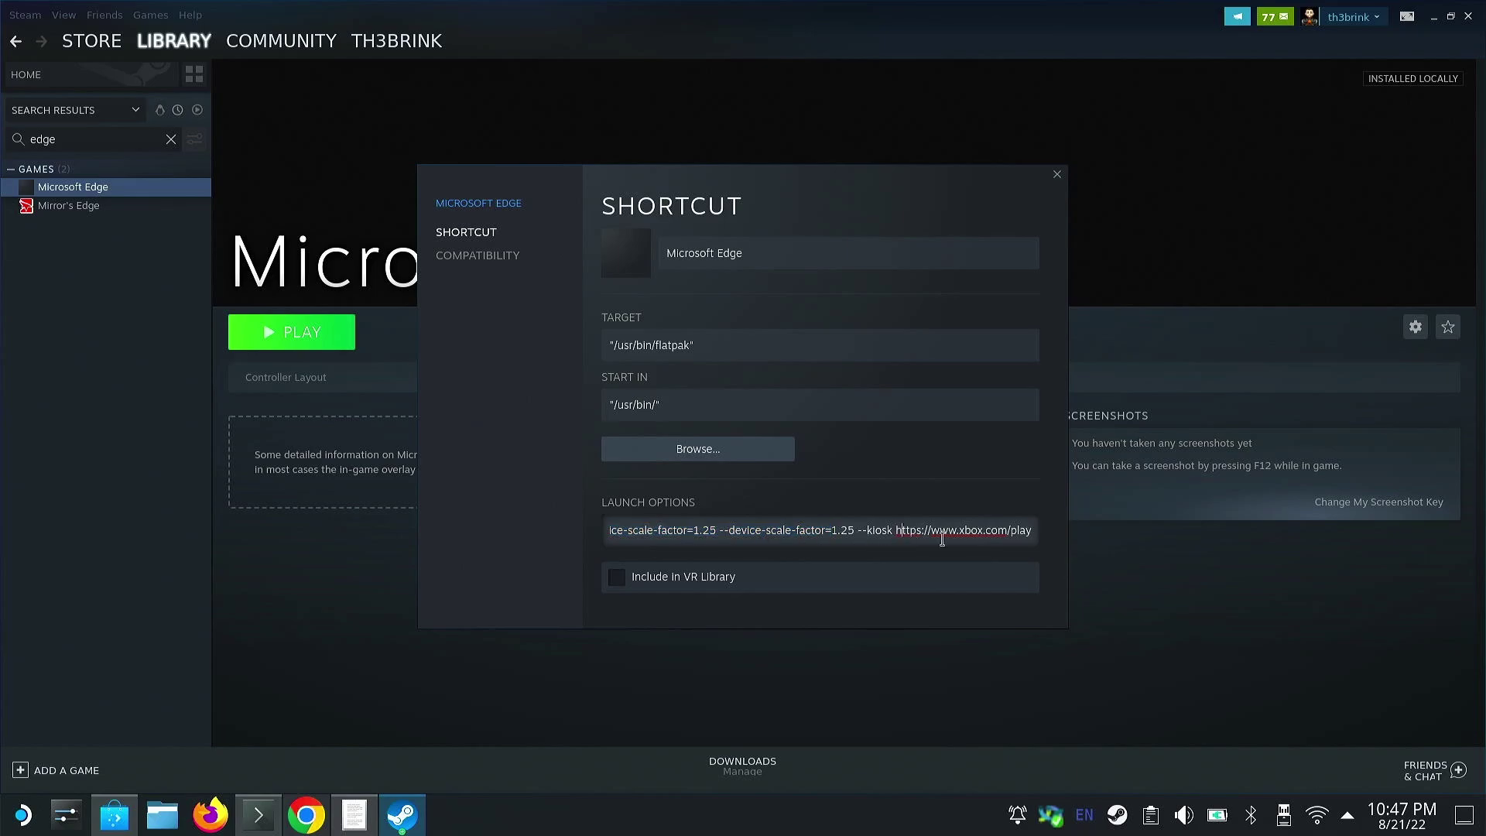
{"action": "type", "text": "\""}
{"action": "key", "text": "BackSpace"}
{"action": "left_click", "coordinate": [307, 580]}
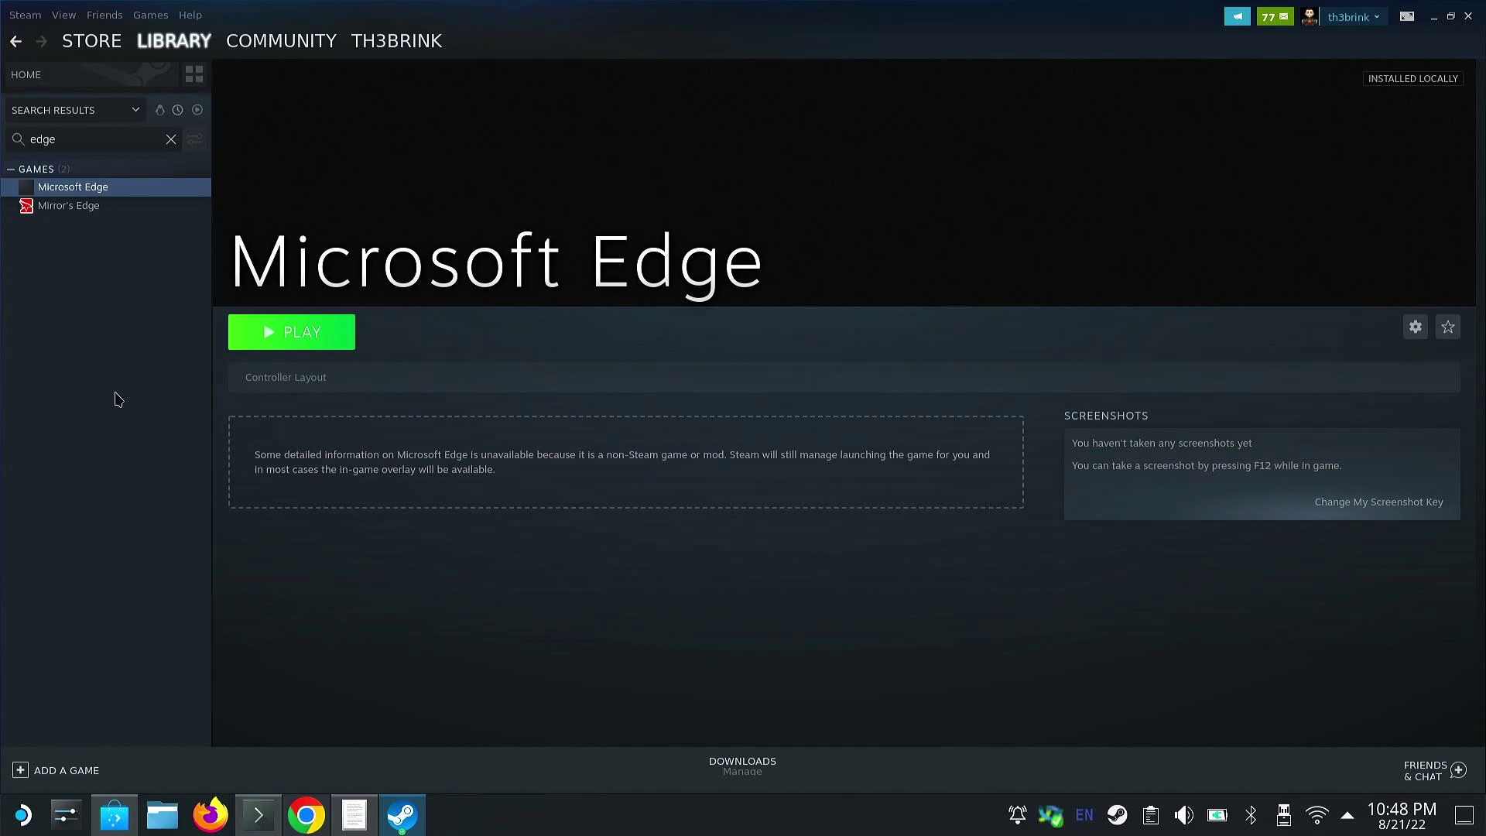
- Apply the Gamepad with Mouse Trackpad template as Microsoft Edge's controller layout and close the configurator
{"action": "left_click", "coordinate": [252, 388]}
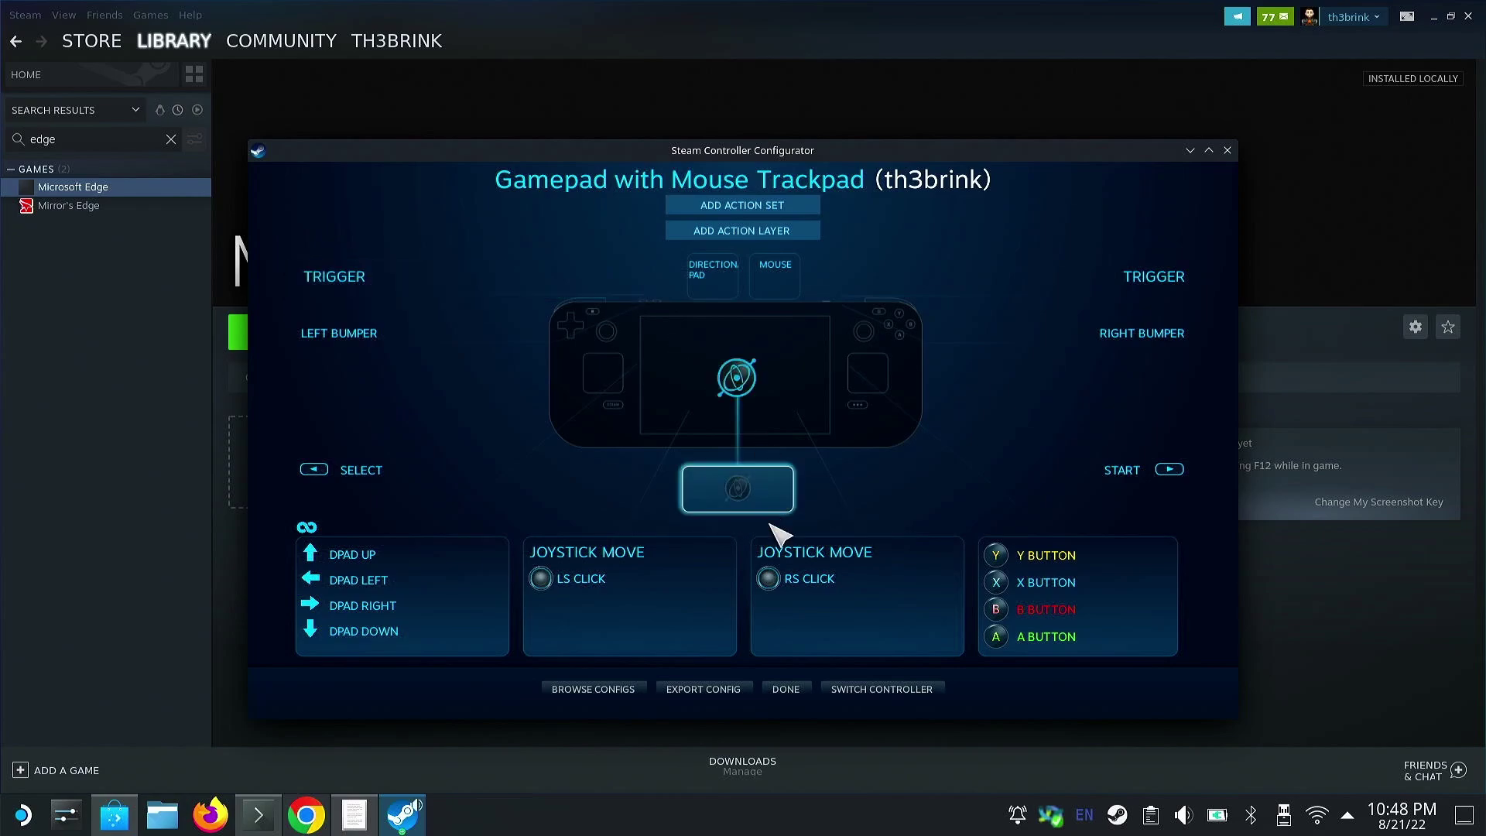
{"action": "left_click", "coordinate": [624, 690]}
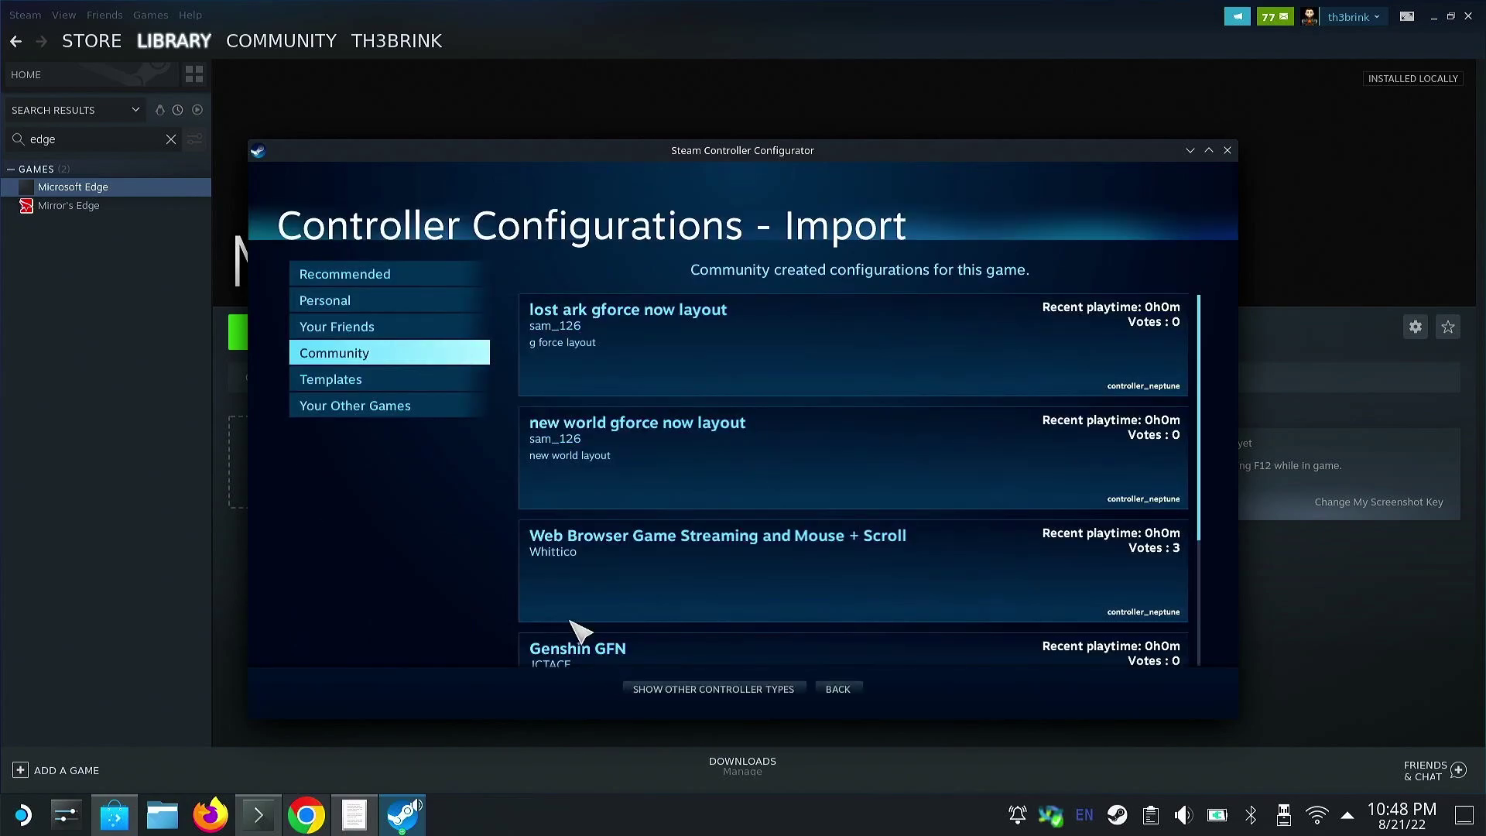
{"action": "left_click", "coordinate": [370, 382]}
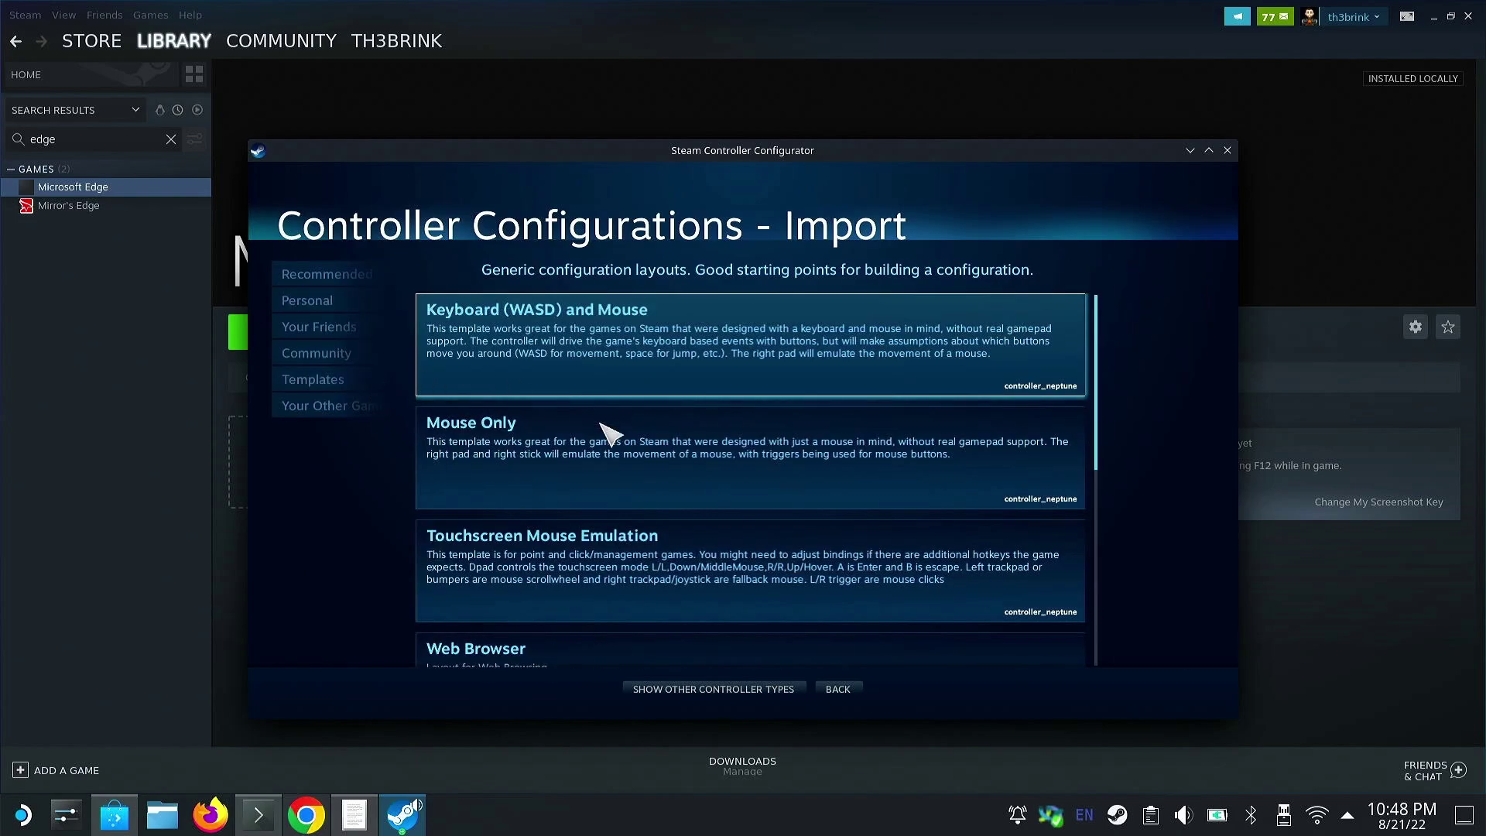
{"action": "scroll", "coordinate": [608, 434], "scroll_direction": "down", "scroll_amount": 5}
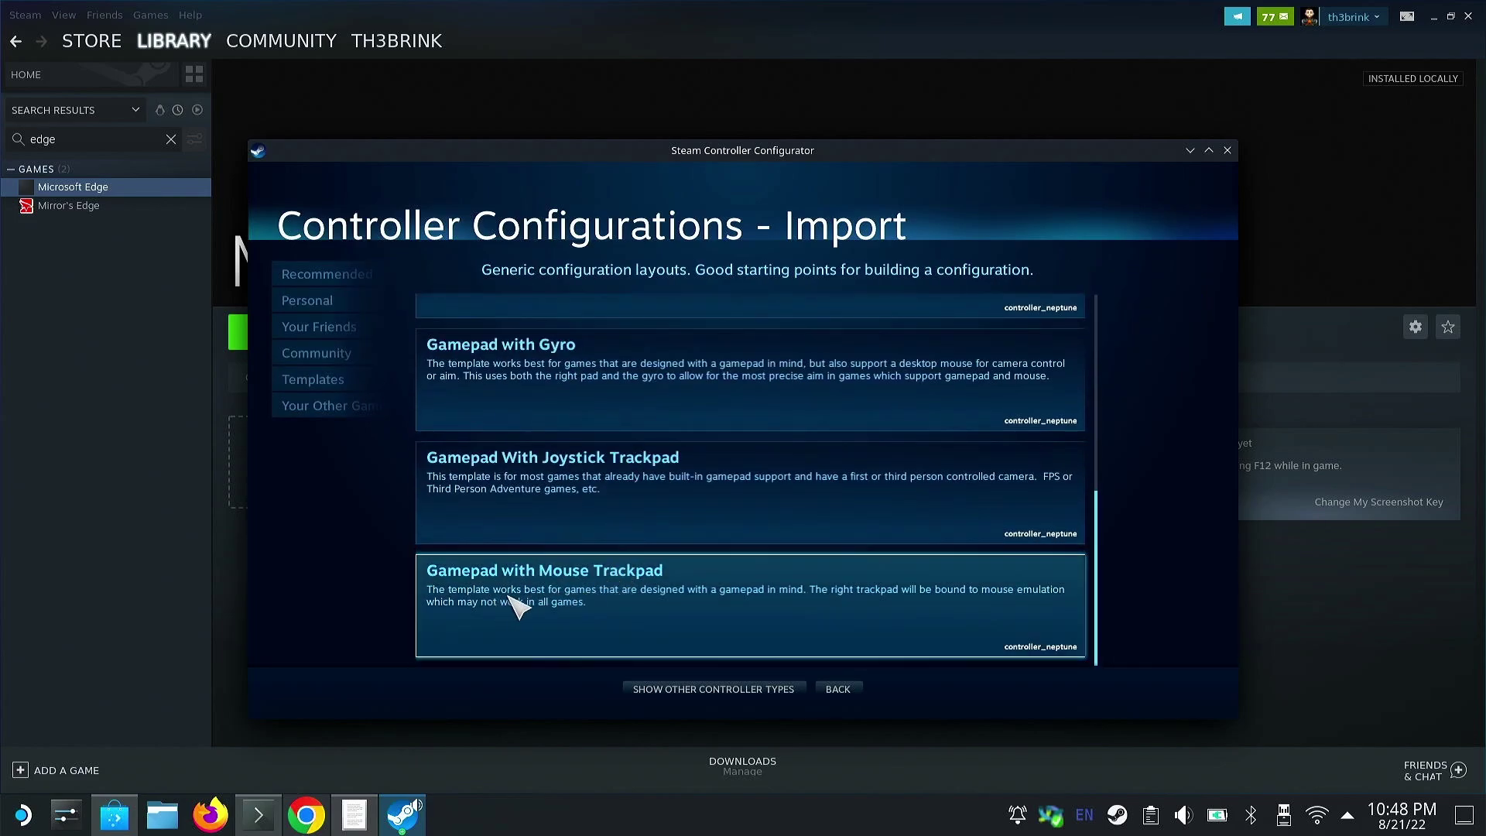
{"action": "left_click", "coordinate": [707, 600]}
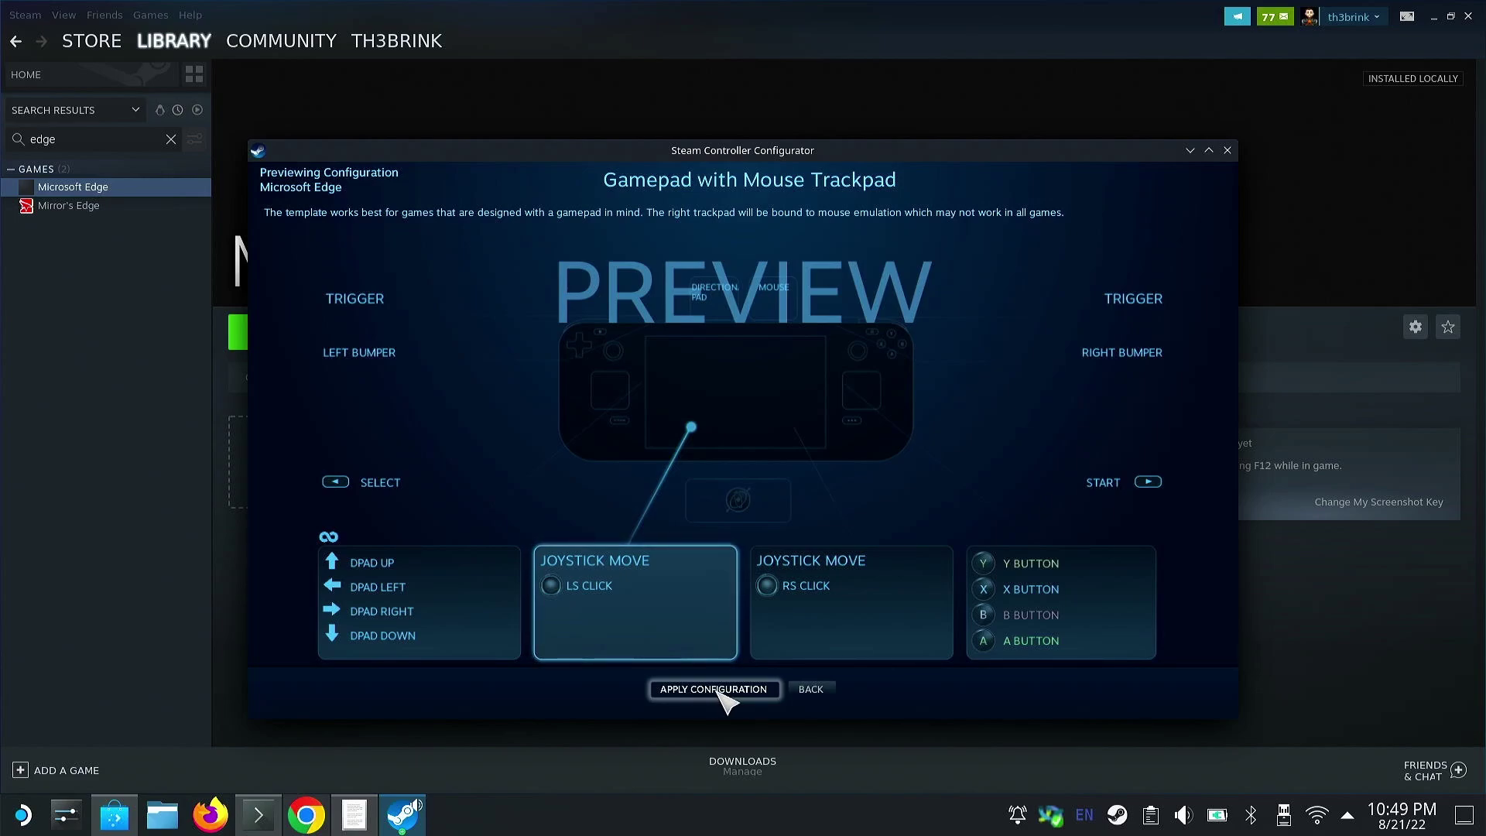
{"action": "left_click", "coordinate": [769, 690]}
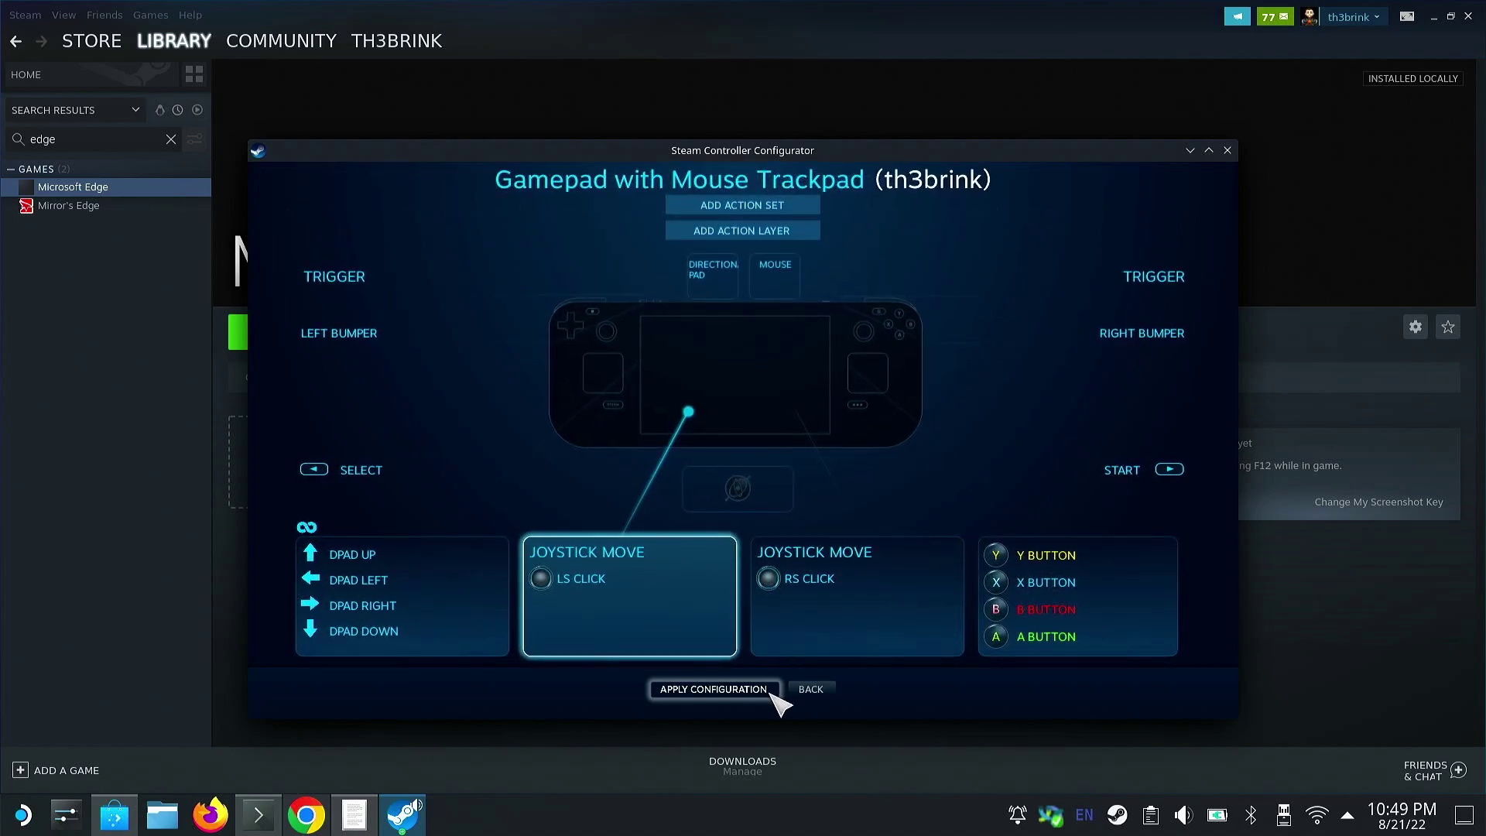
{"action": "left_click", "coordinate": [782, 689]}
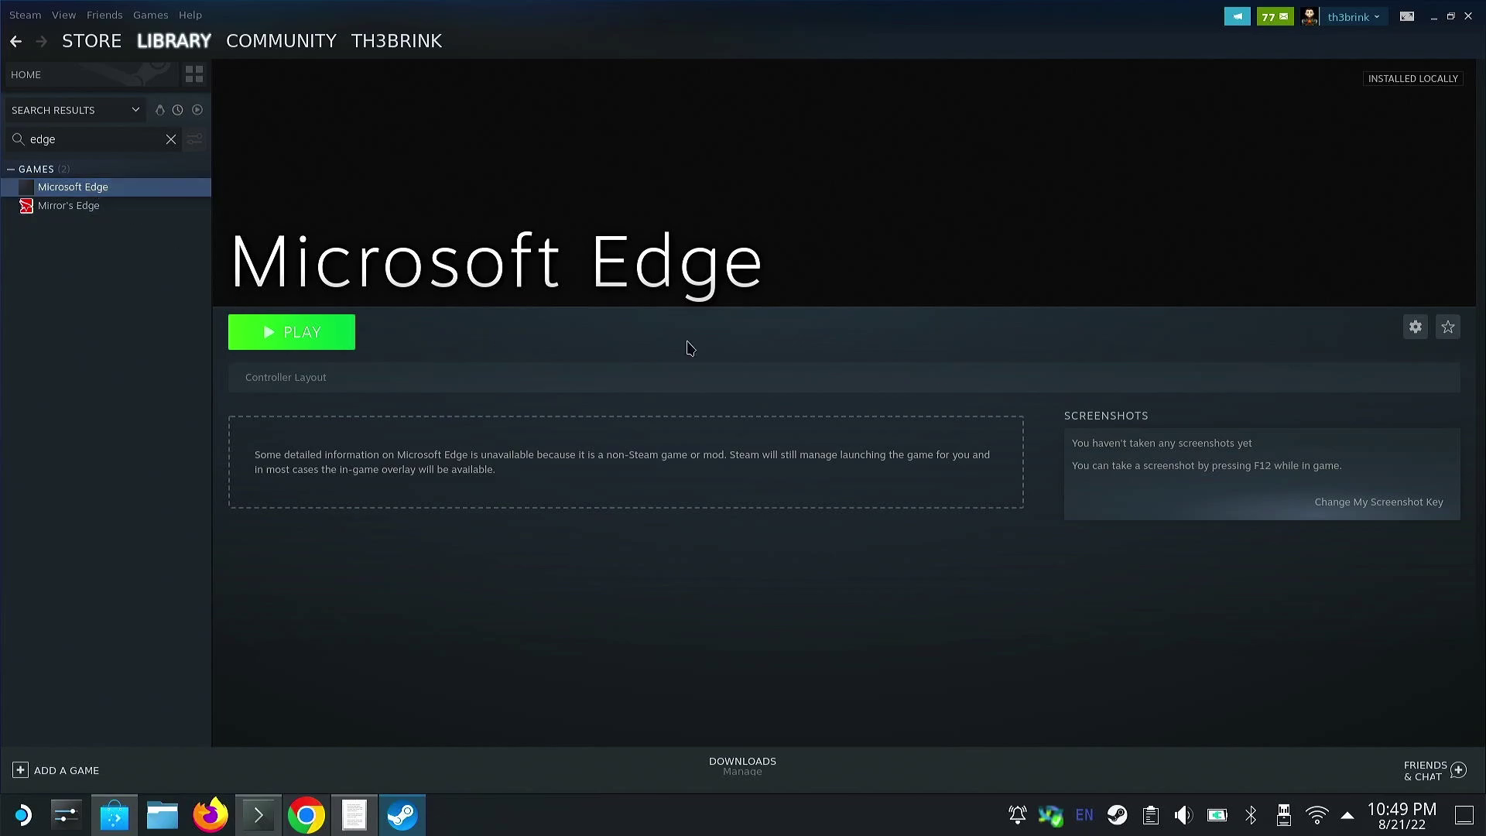
{"action": "left_click", "coordinate": [306, 814]}
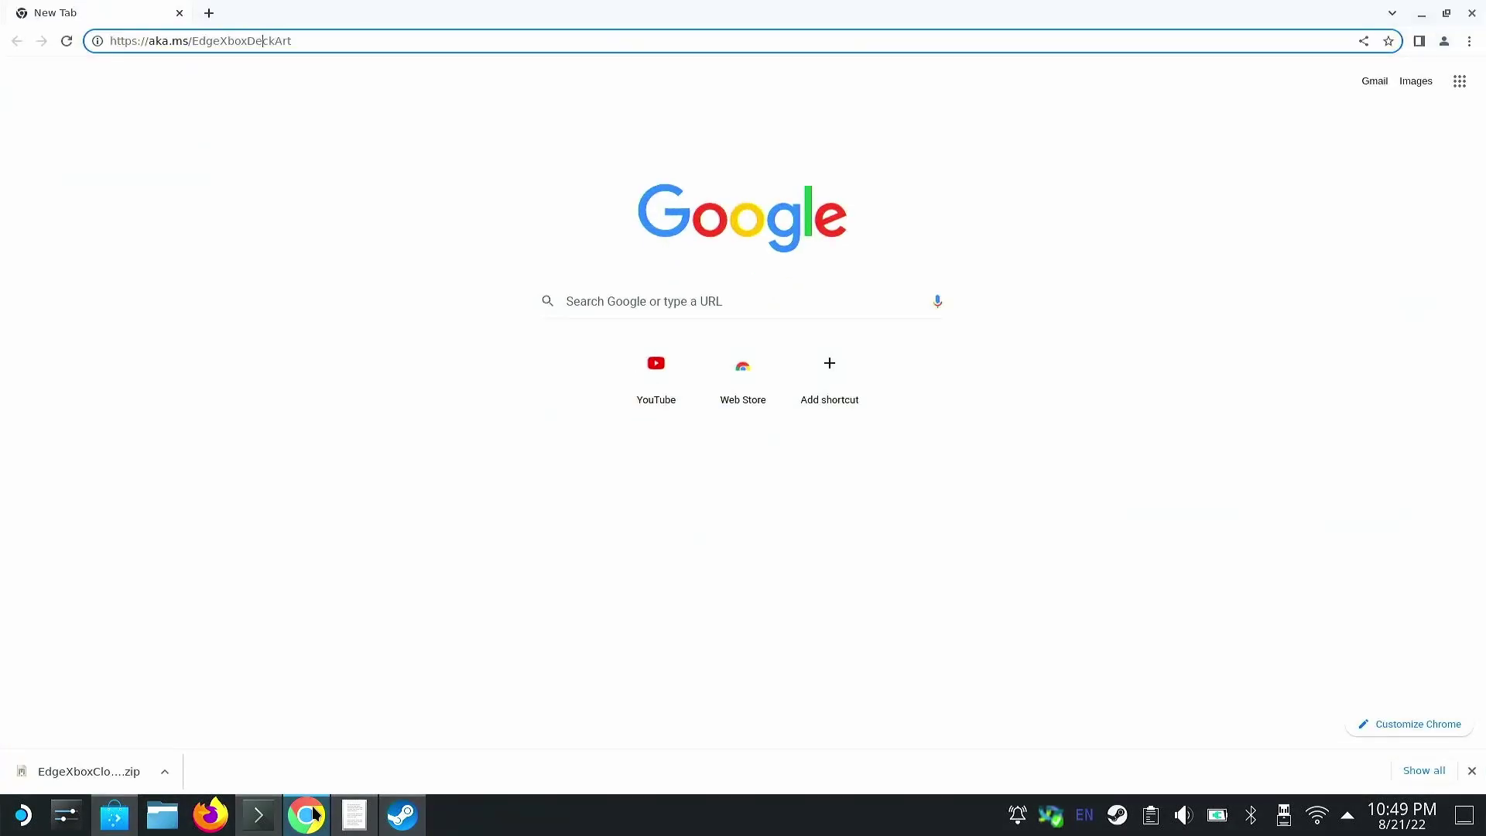
{"action": "left_click", "coordinate": [199, 39]}
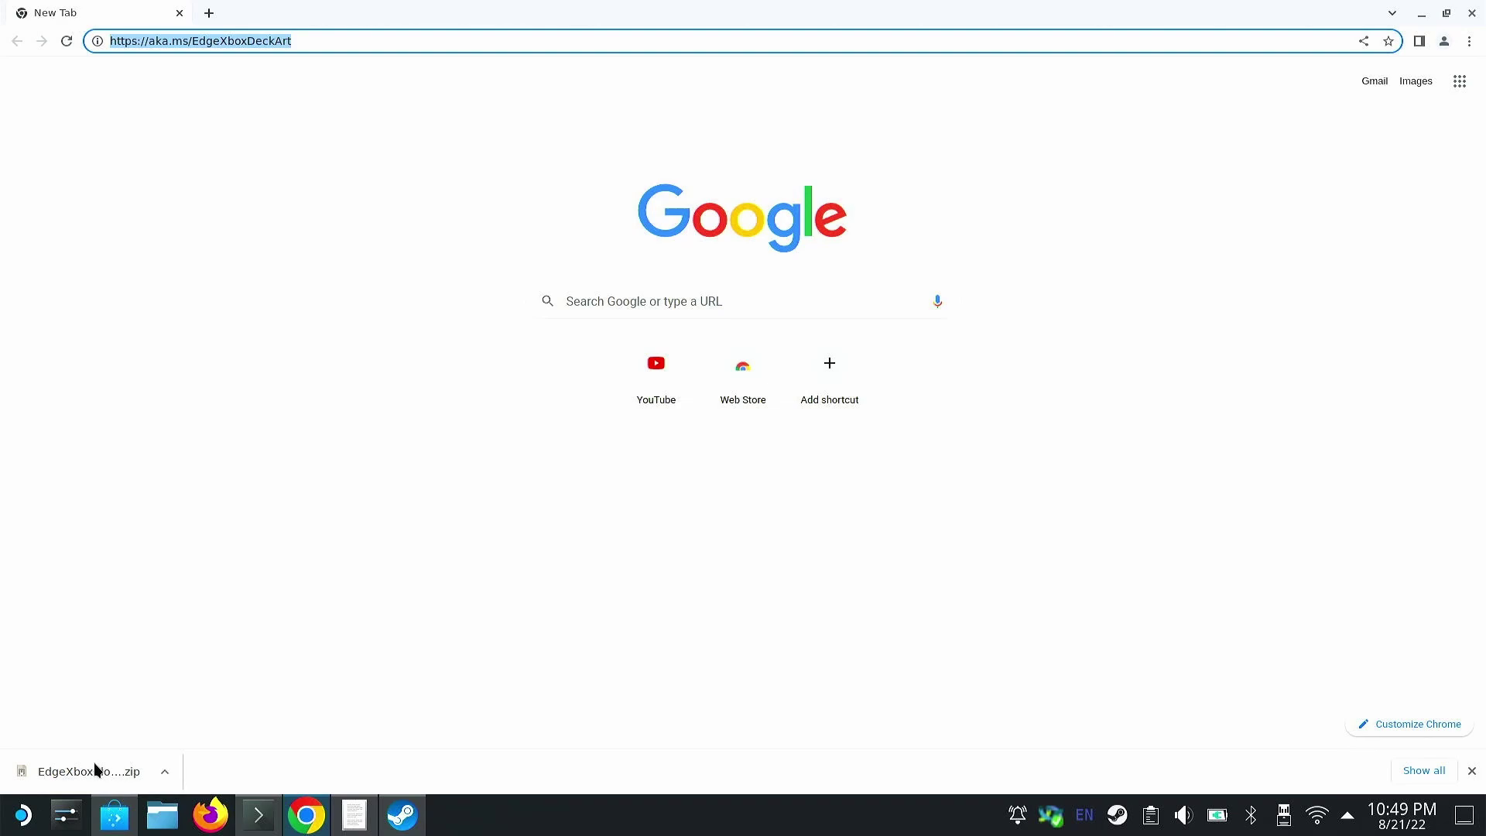
{"action": "left_click", "coordinate": [1421, 15]}
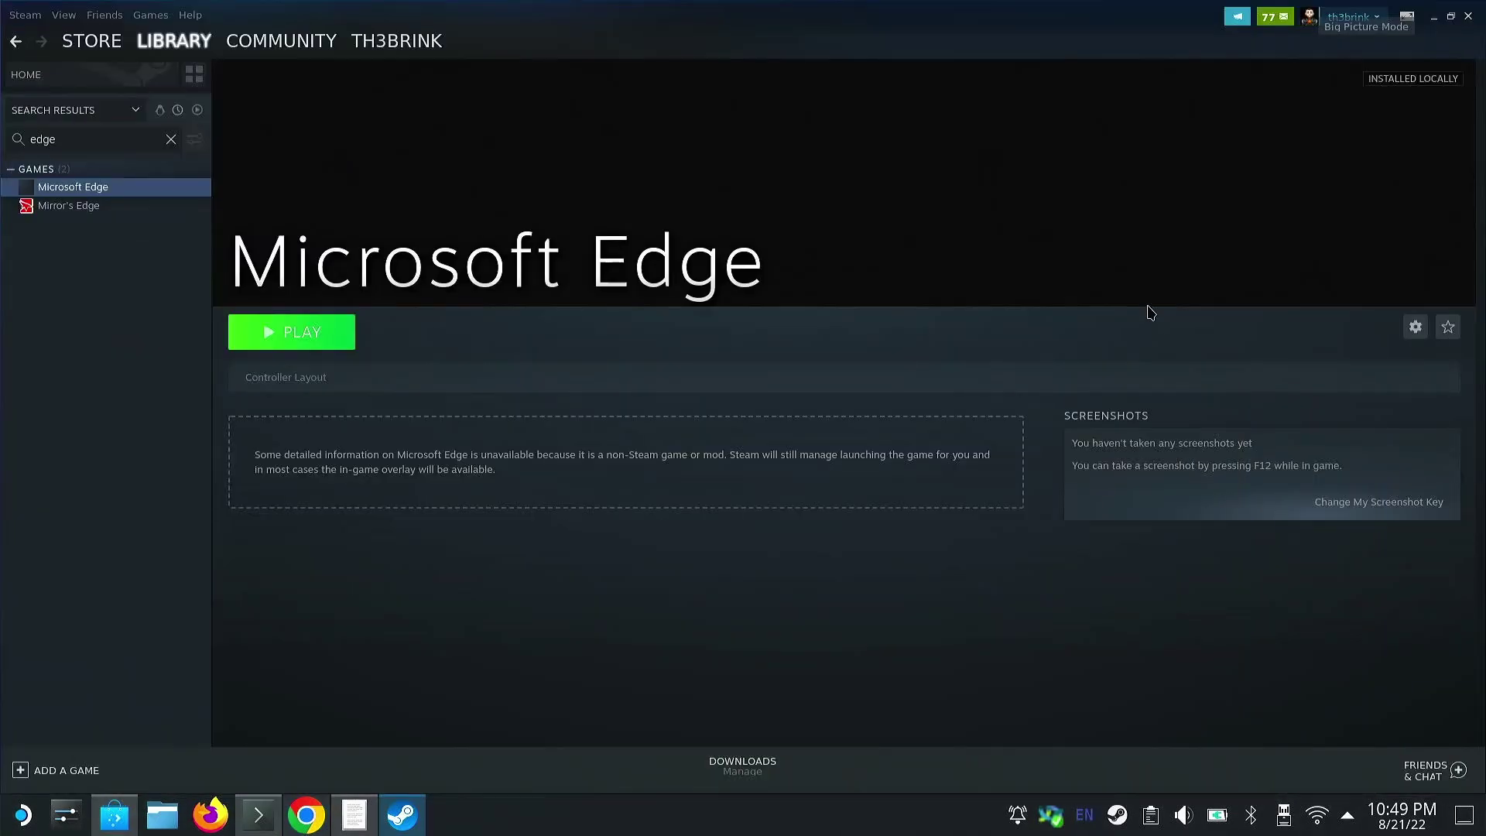
- Open EdgeXboxCloudGamingArt.zip from the Downloads folder in the file manager
{"action": "left_click", "coordinate": [162, 814]}
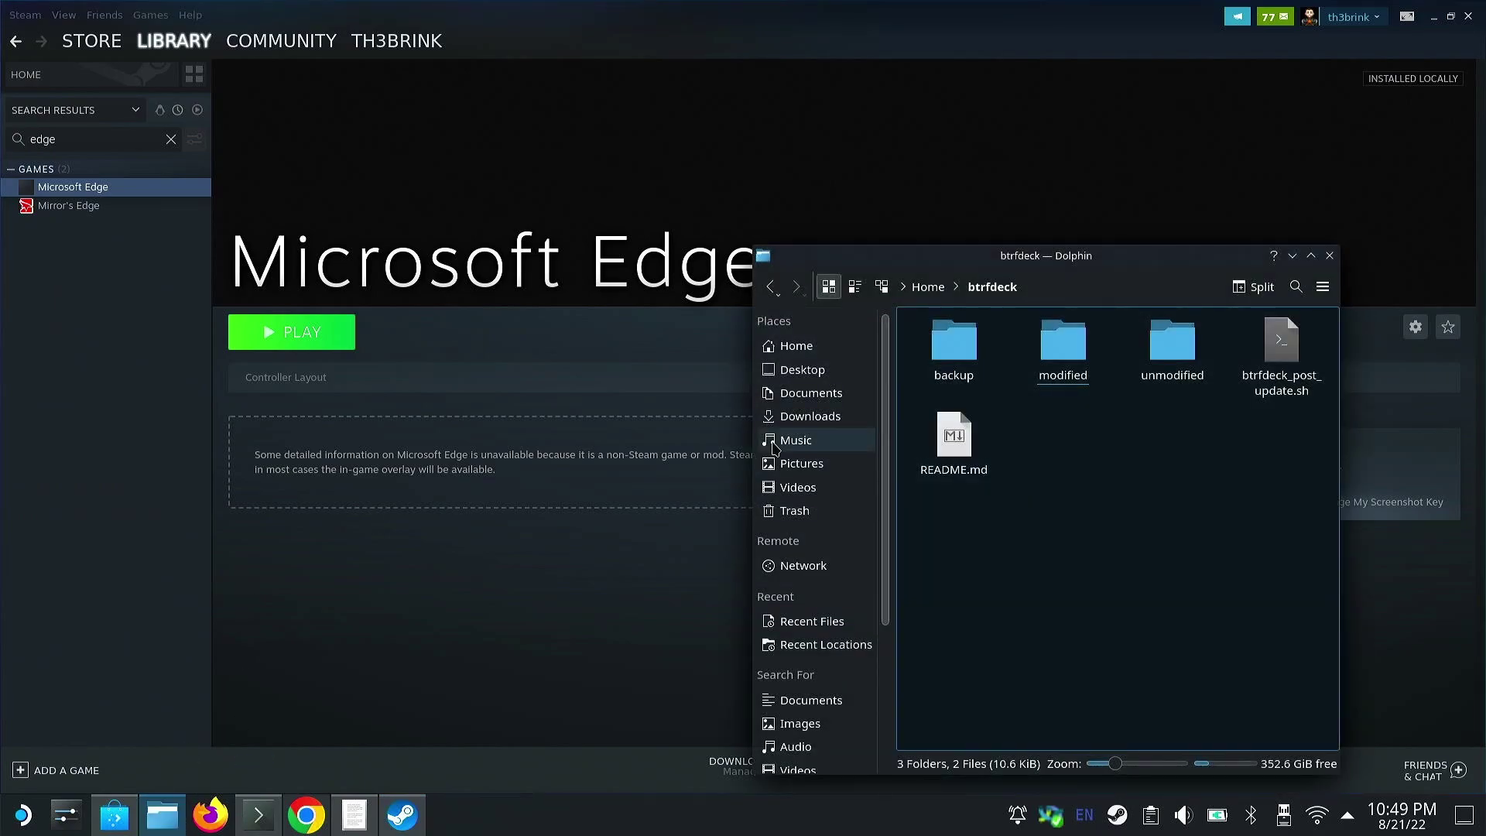
{"action": "left_click", "coordinate": [815, 418]}
{"action": "left_click_drag", "start_coordinate": [886, 278], "coordinate": [589, 214]}
{"action": "left_click", "coordinate": [763, 322]}
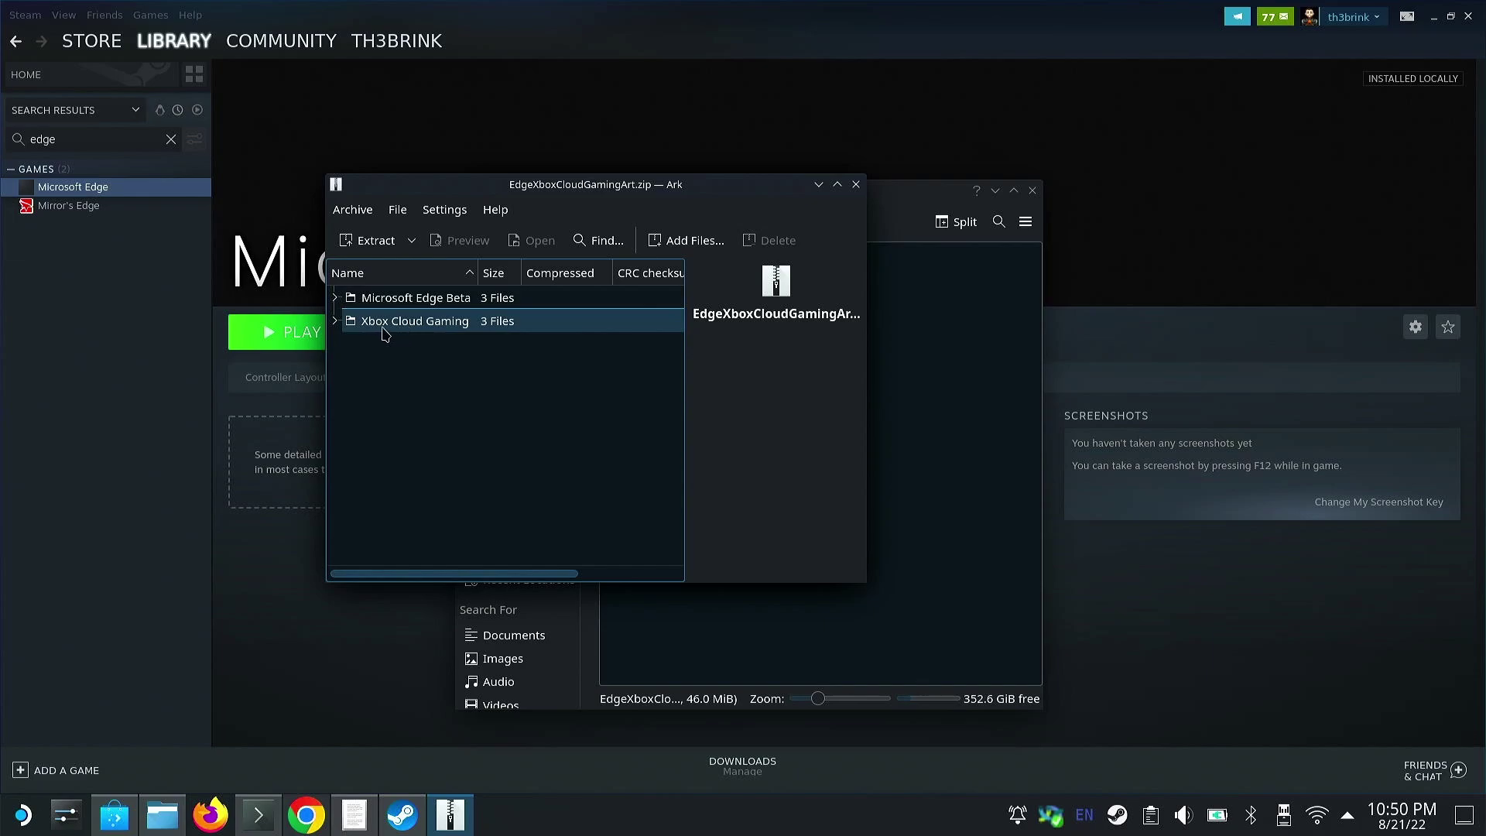
- Extract the Xbox Cloud Gaming folder from the archive into Downloads and close the archive
{"action": "left_click_drag", "start_coordinate": [387, 331], "coordinate": [441, 321]}
{"action": "left_click", "coordinate": [420, 387]}
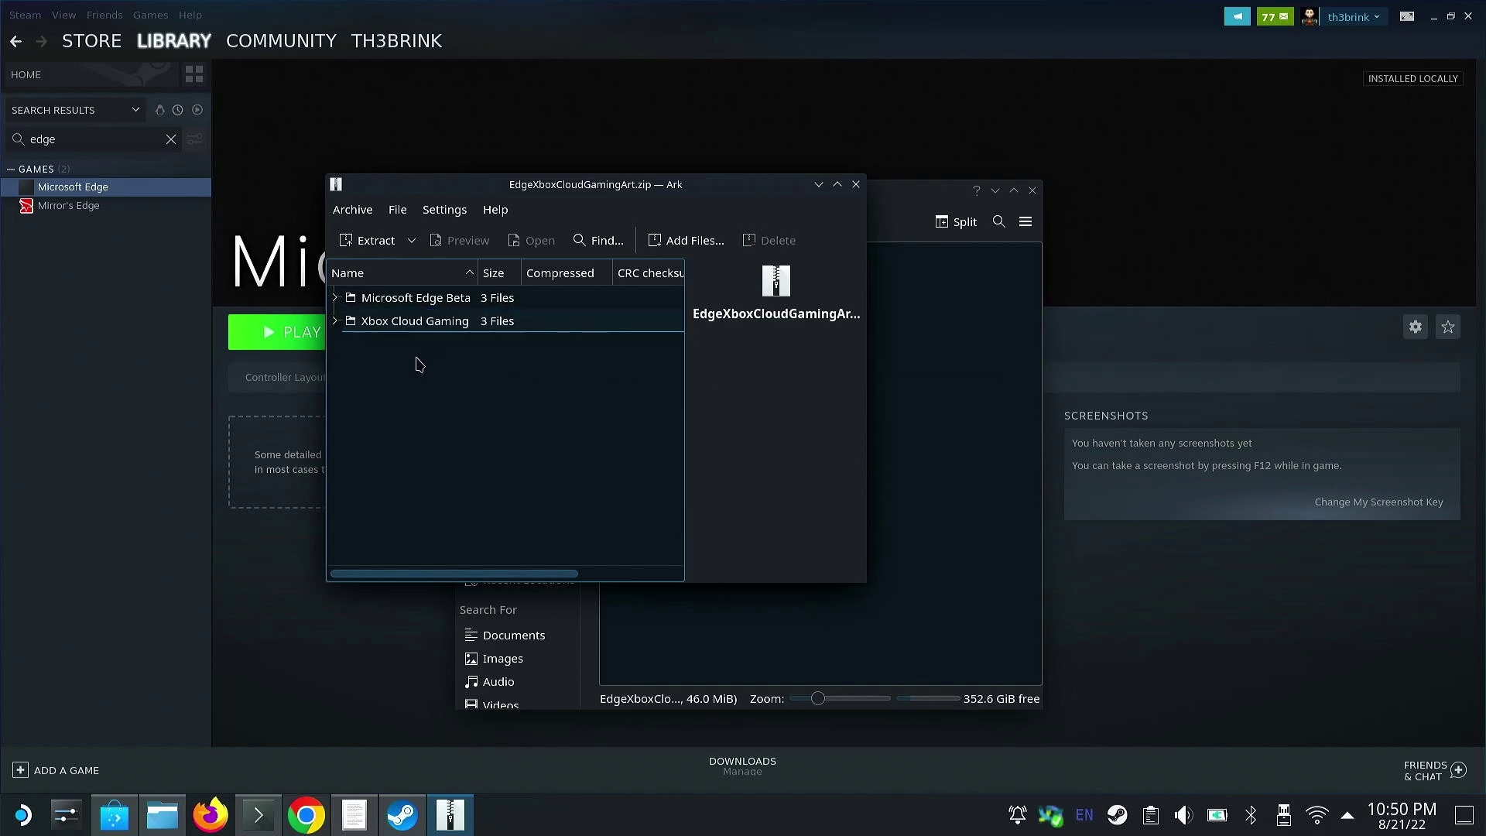
{"action": "left_click", "coordinate": [416, 306]}
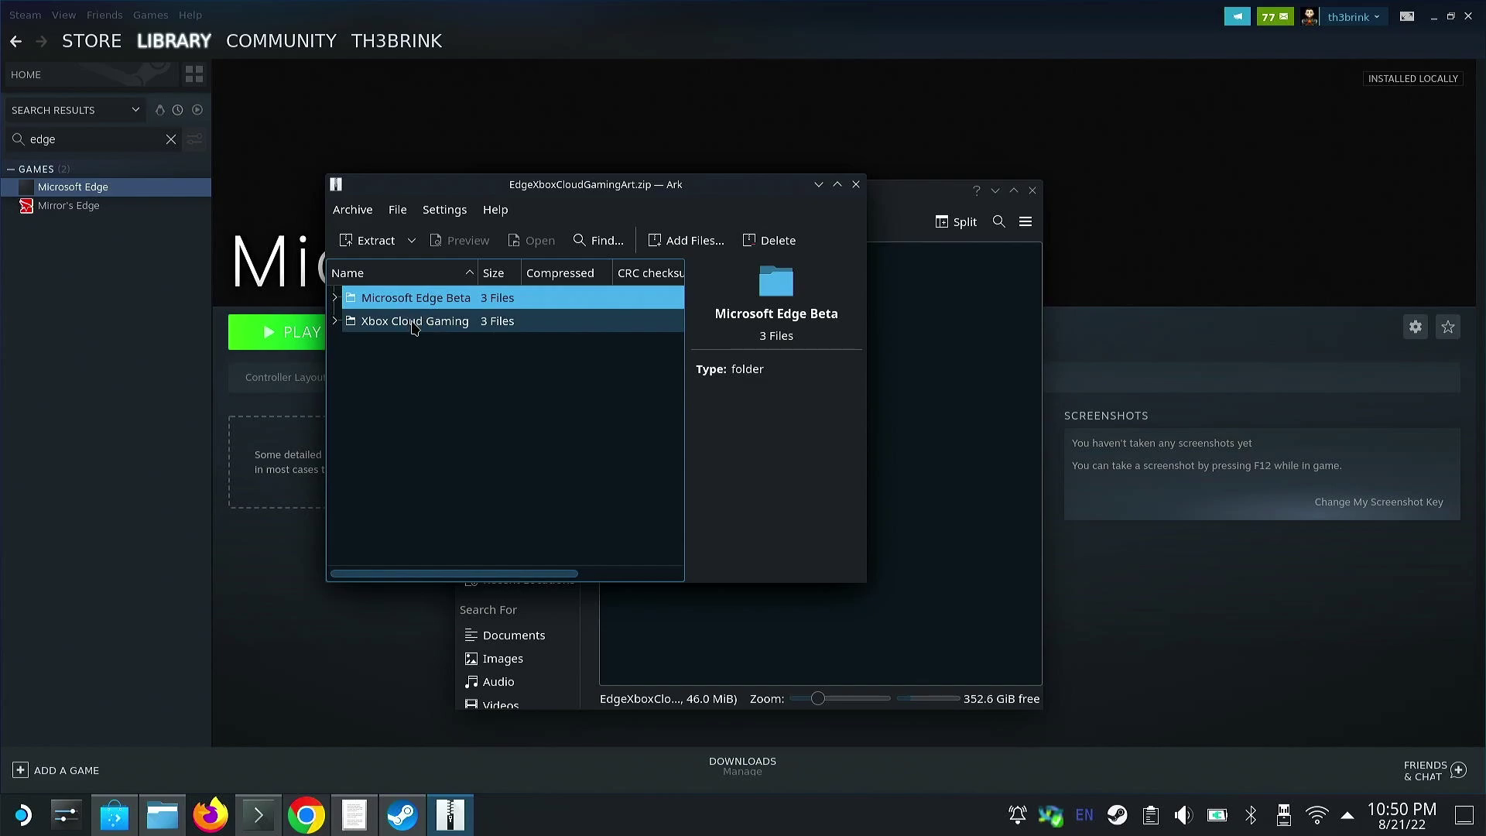
{"action": "left_click", "coordinate": [414, 325]}
{"action": "left_click_drag", "start_coordinate": [421, 338], "coordinate": [903, 390]}
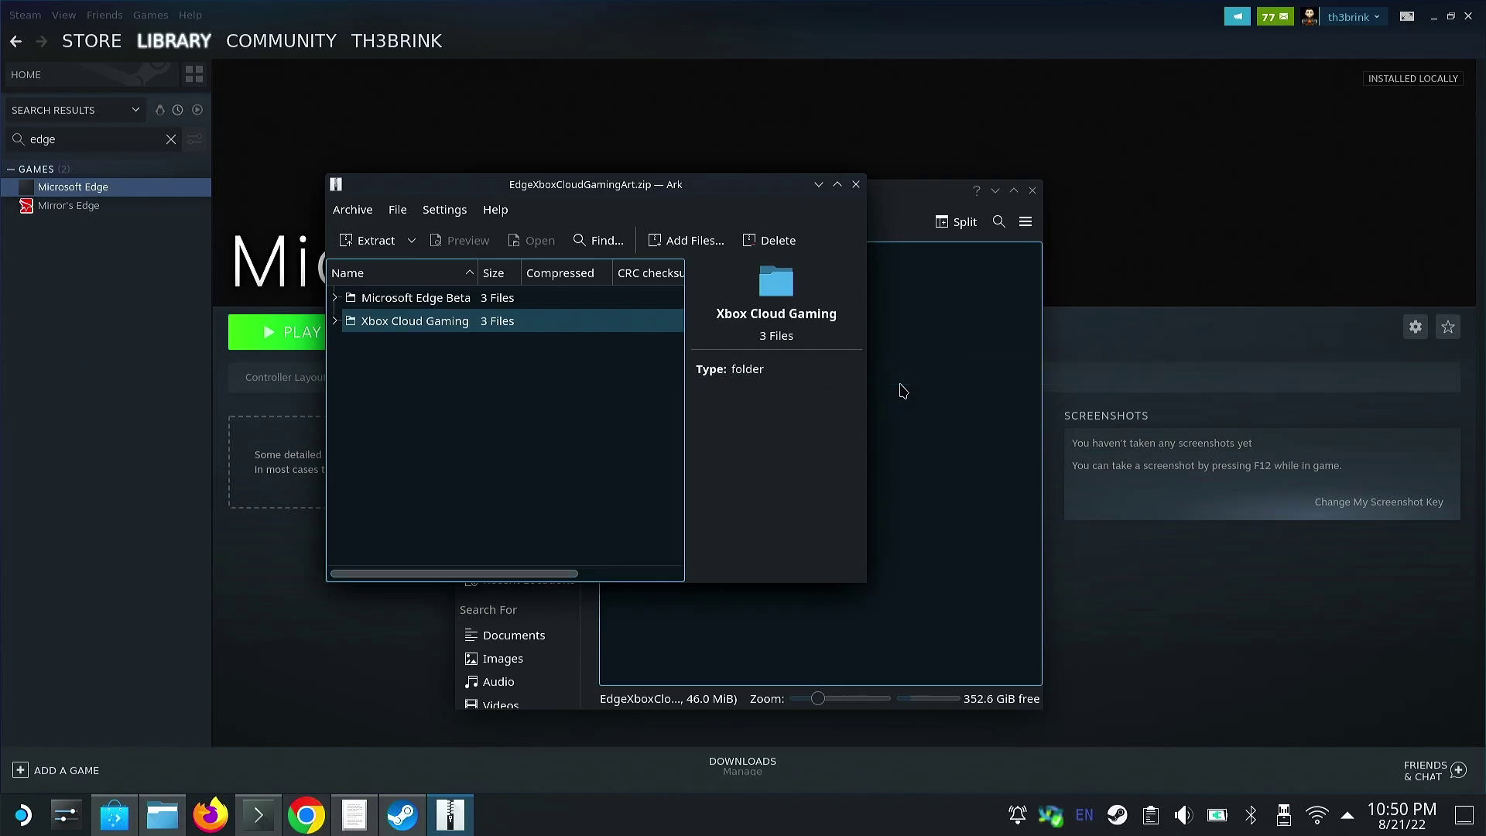
{"action": "left_click", "coordinate": [855, 185]}
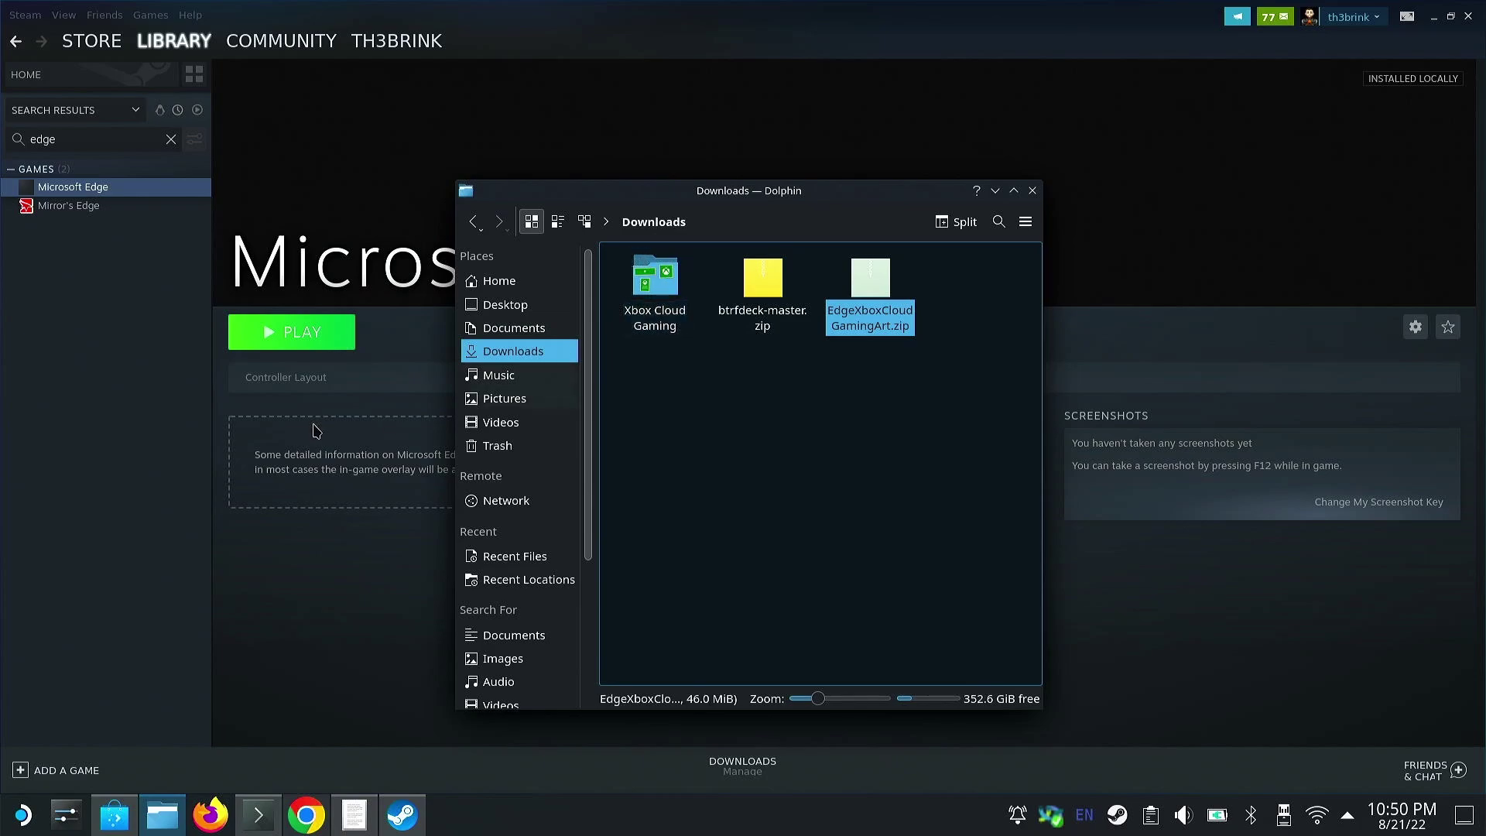
- Return to Steam and open the icon chooser from Microsoft Edge's shortcut properties
{"action": "left_click", "coordinate": [219, 417]}
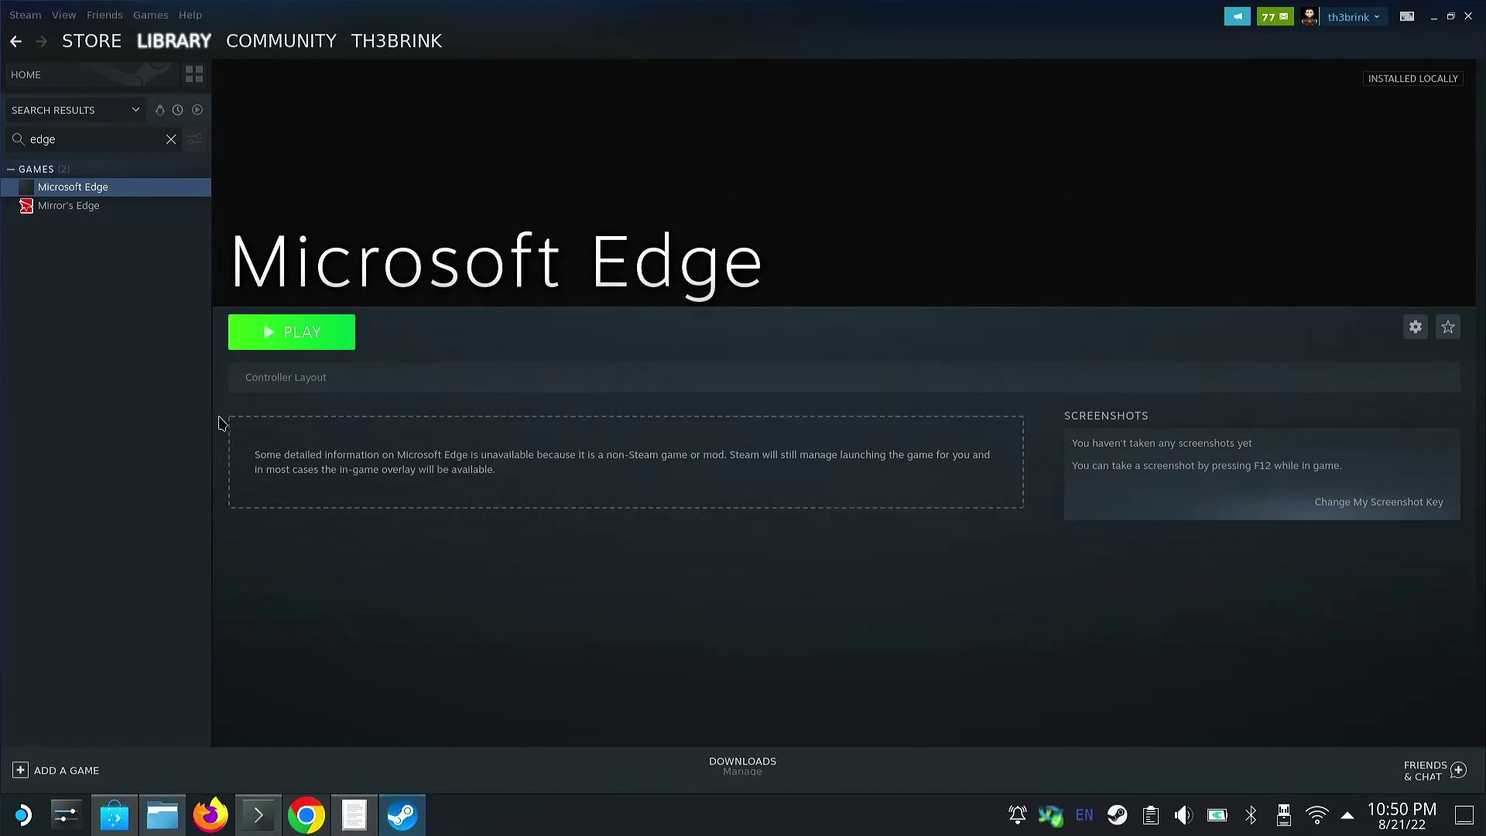
{"action": "left_click", "coordinate": [1406, 329]}
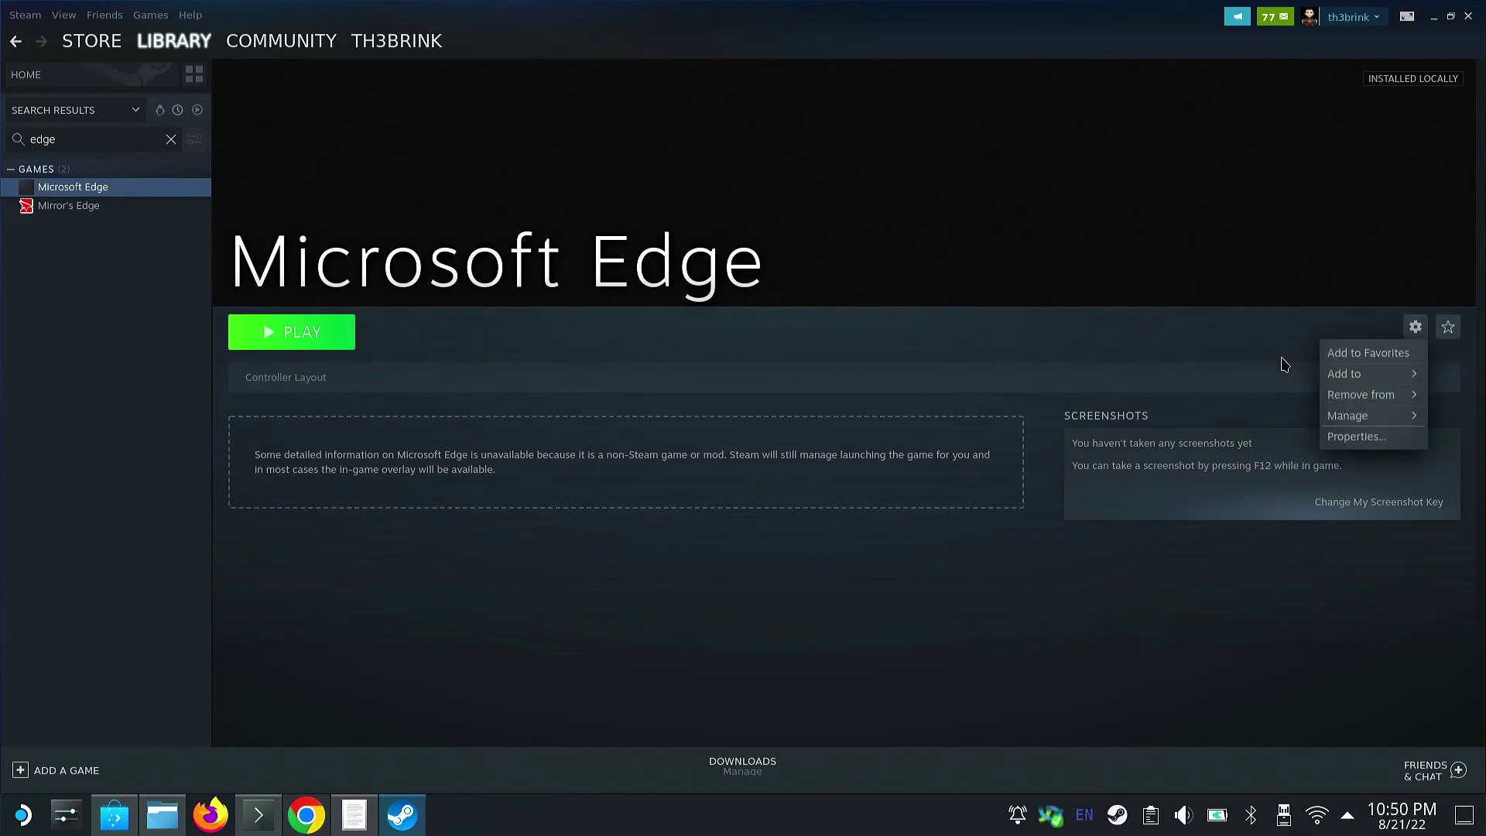
{"action": "left_click", "coordinate": [1334, 438]}
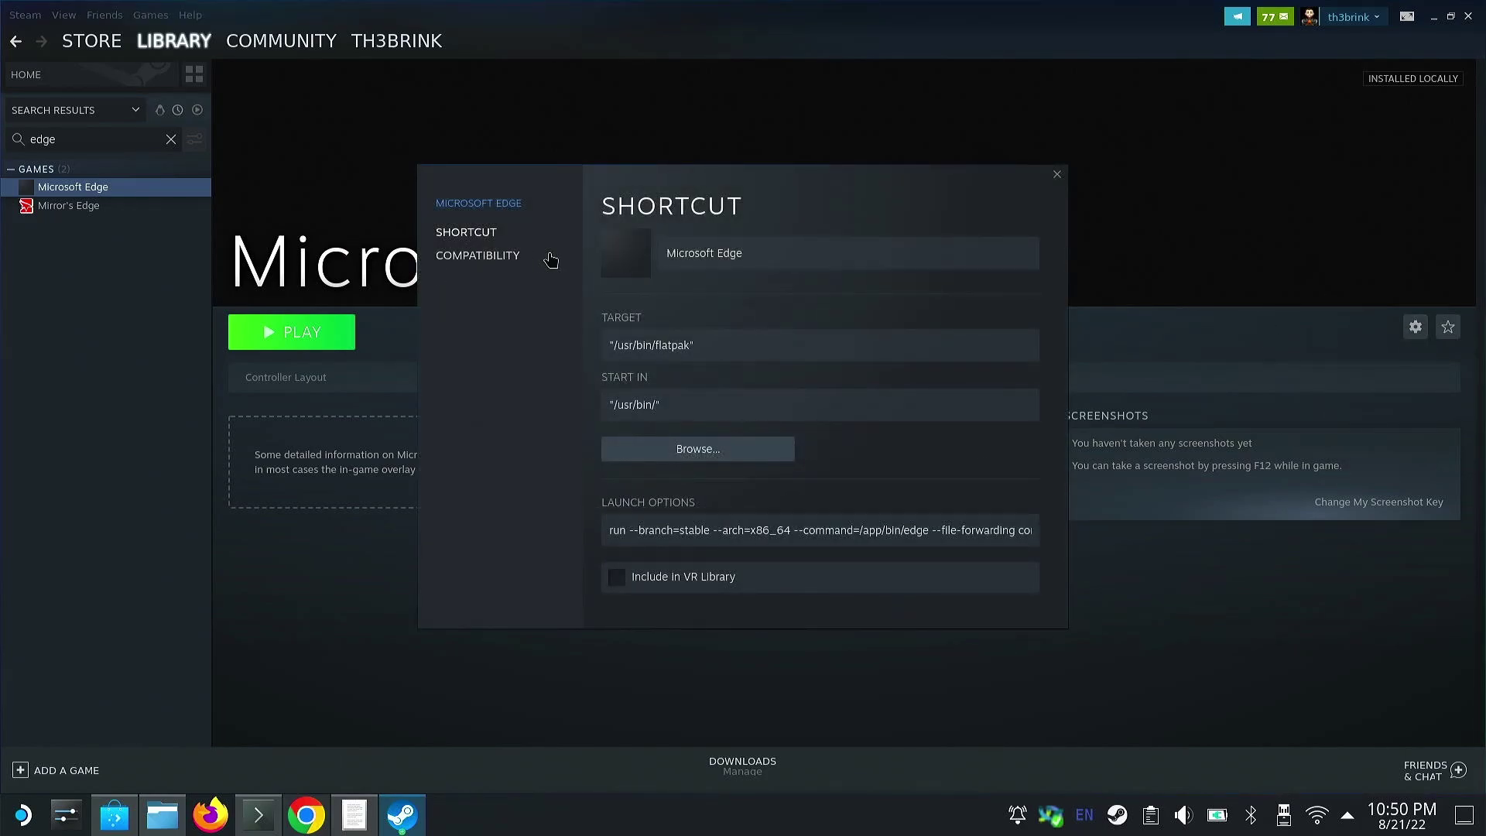
{"action": "left_click", "coordinate": [626, 267]}
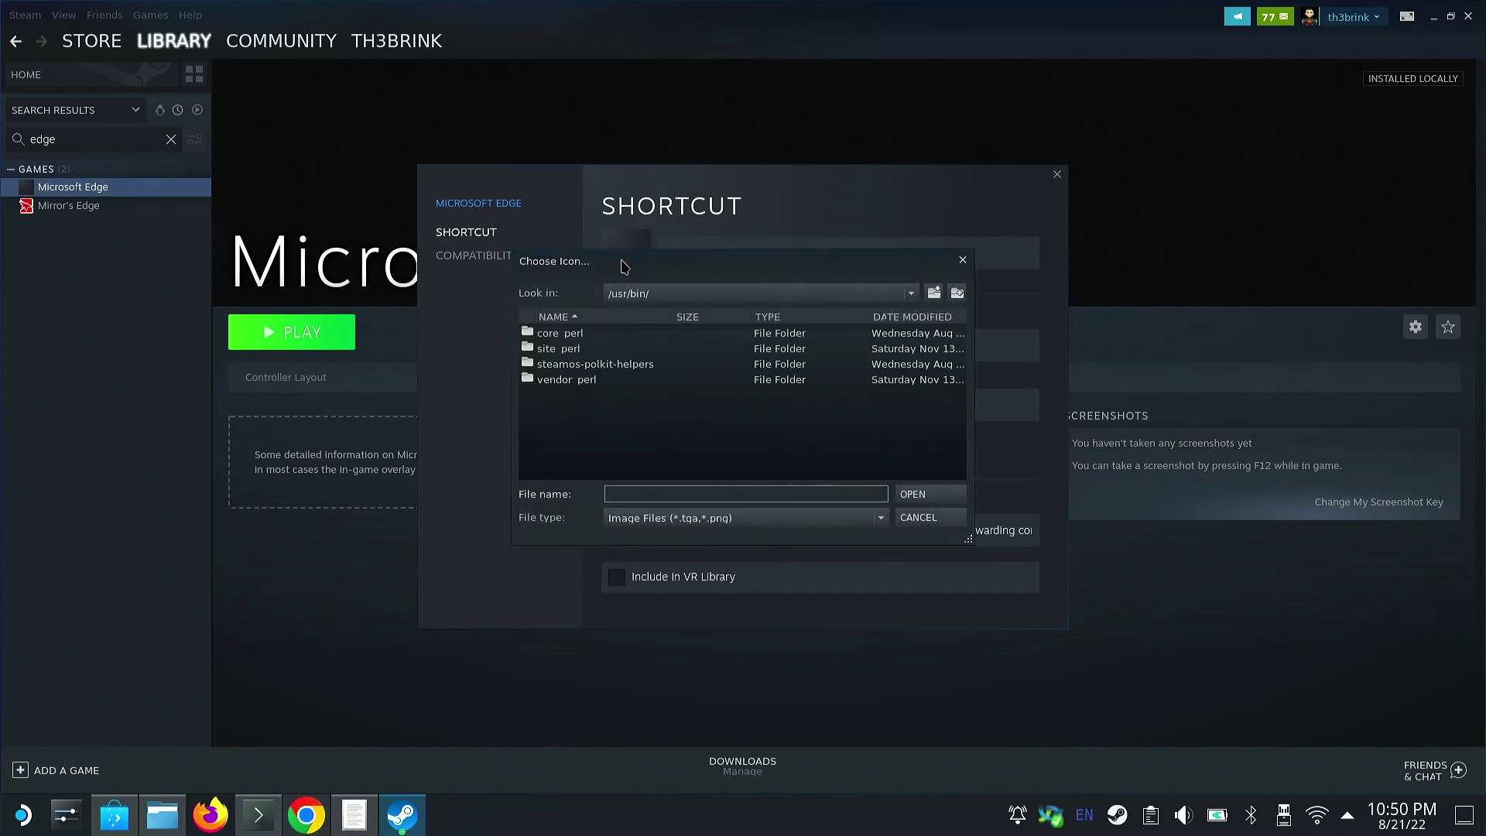
- Browse the icon chooser to the /home/deck/Downloads/Xbox Cloud Gaming folder
{"action": "left_click", "coordinate": [666, 295]}
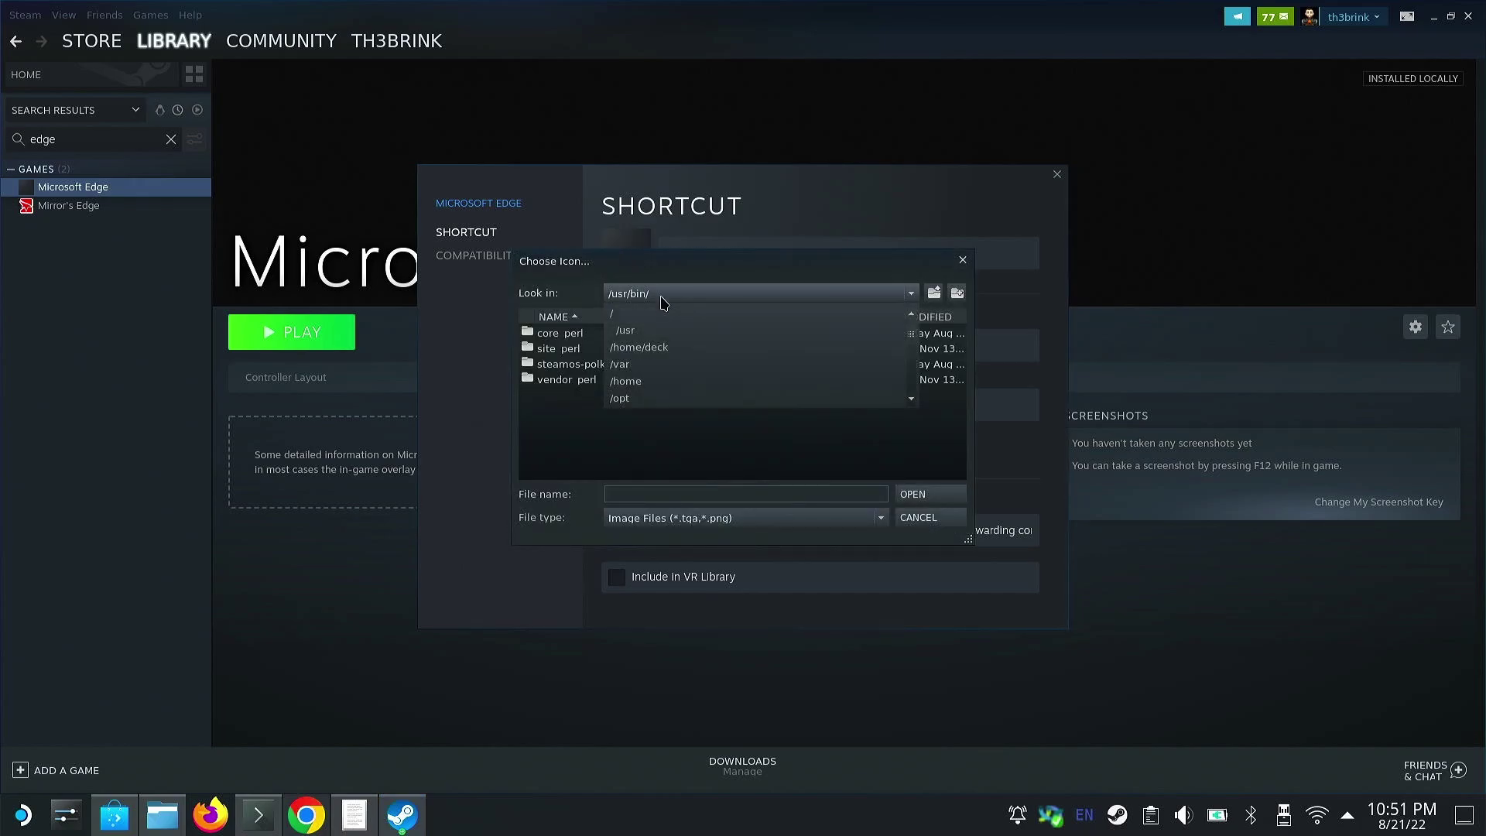
{"action": "left_click", "coordinate": [642, 378]}
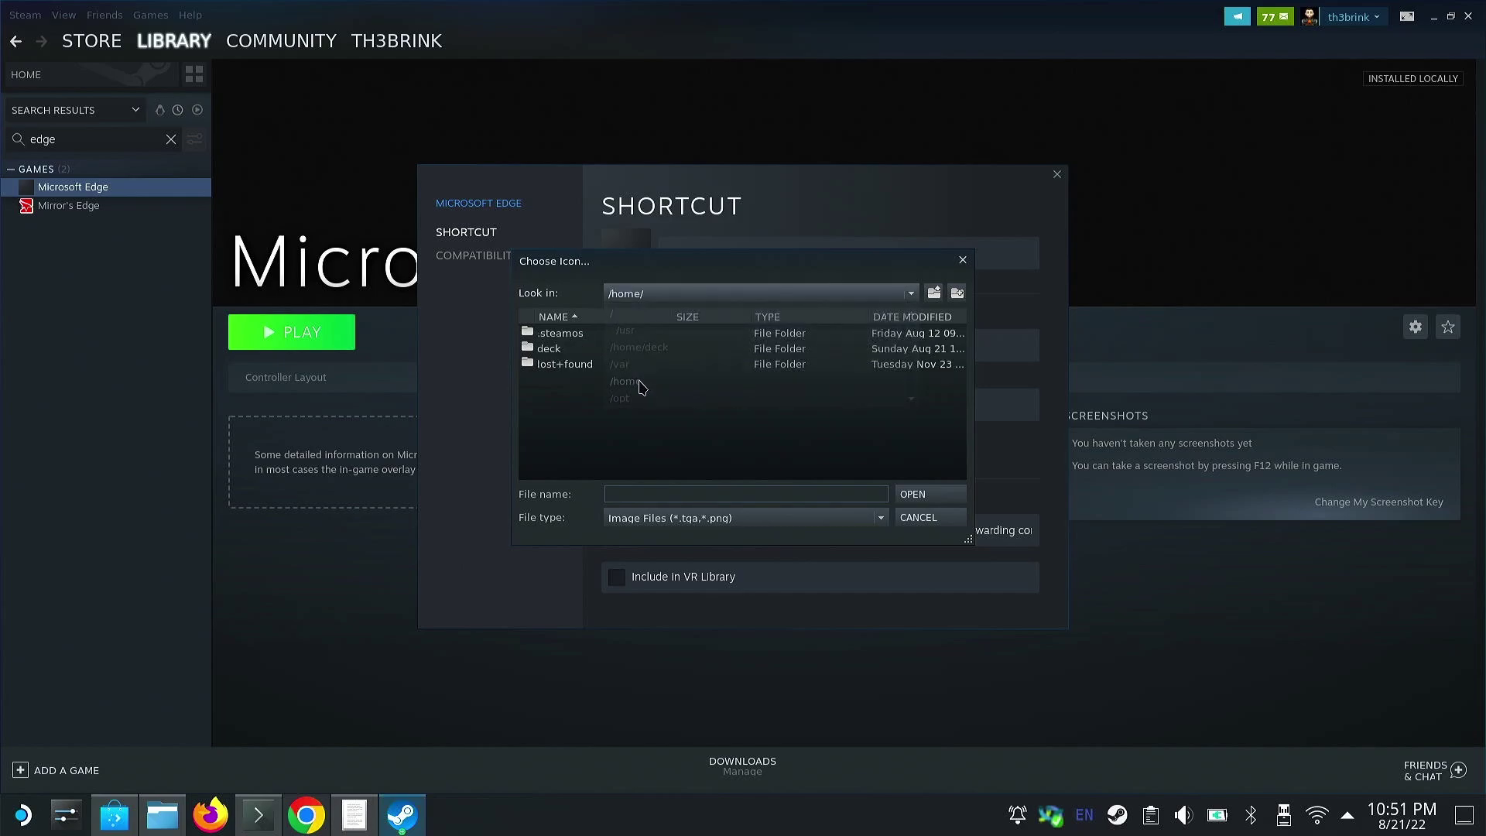
{"action": "left_click", "coordinate": [641, 298]}
{"action": "left_click", "coordinate": [543, 364]}
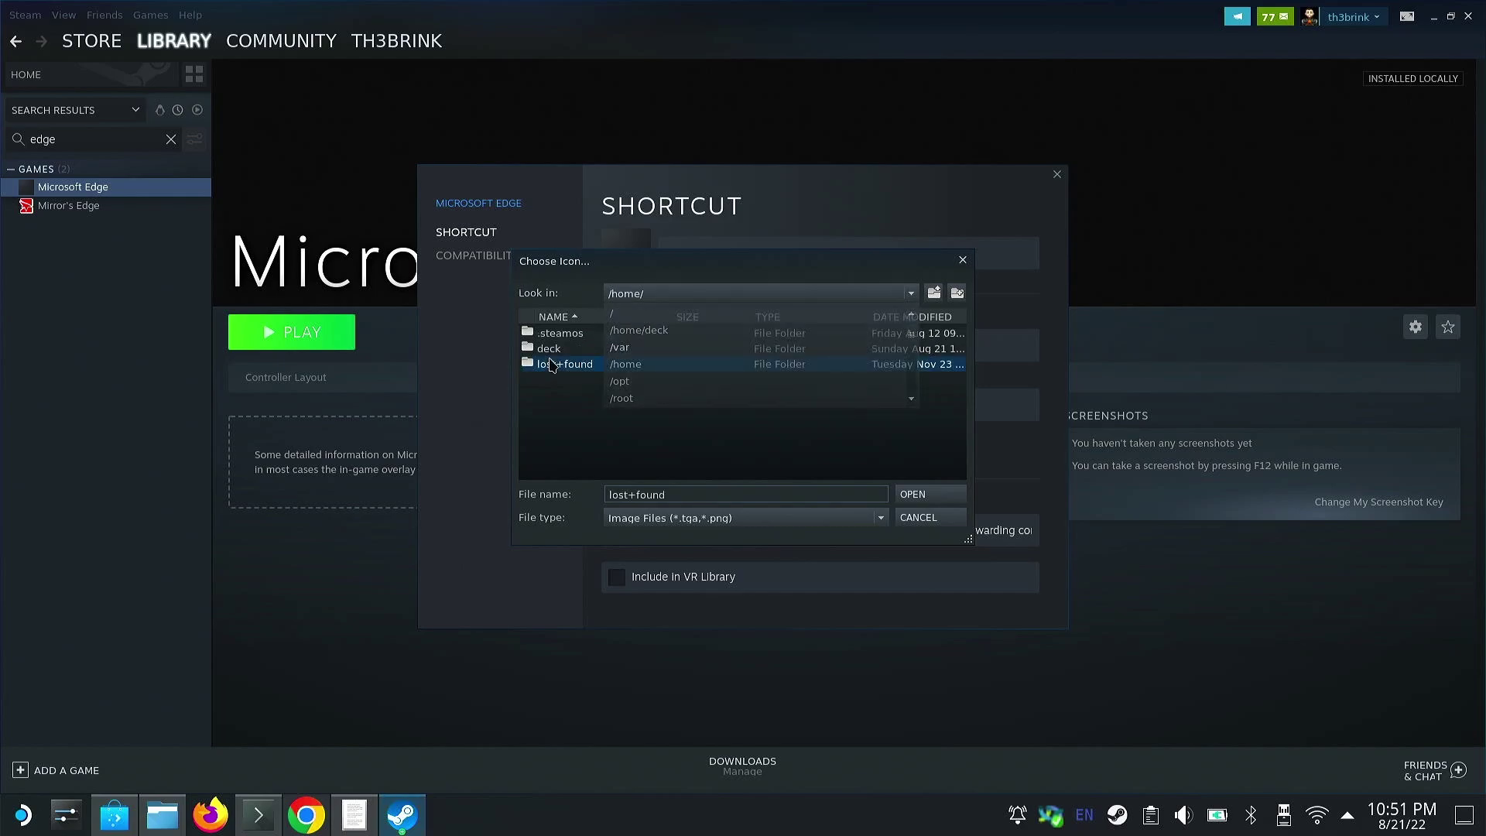
{"action": "double_click", "coordinate": [549, 348]}
{"action": "scroll", "coordinate": [573, 405], "scroll_direction": "down", "scroll_amount": 1}
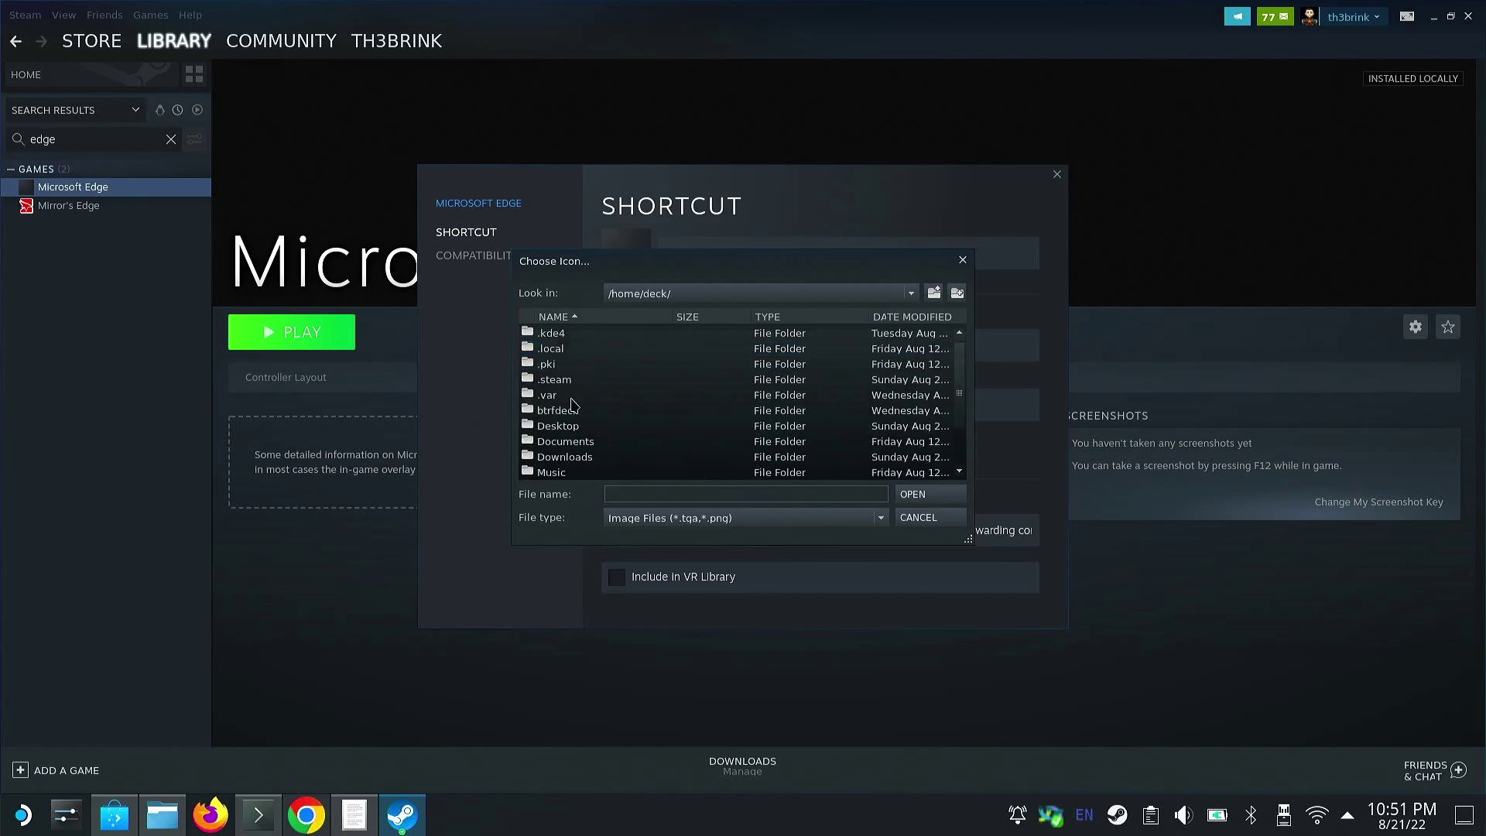
{"action": "double_click", "coordinate": [572, 458]}
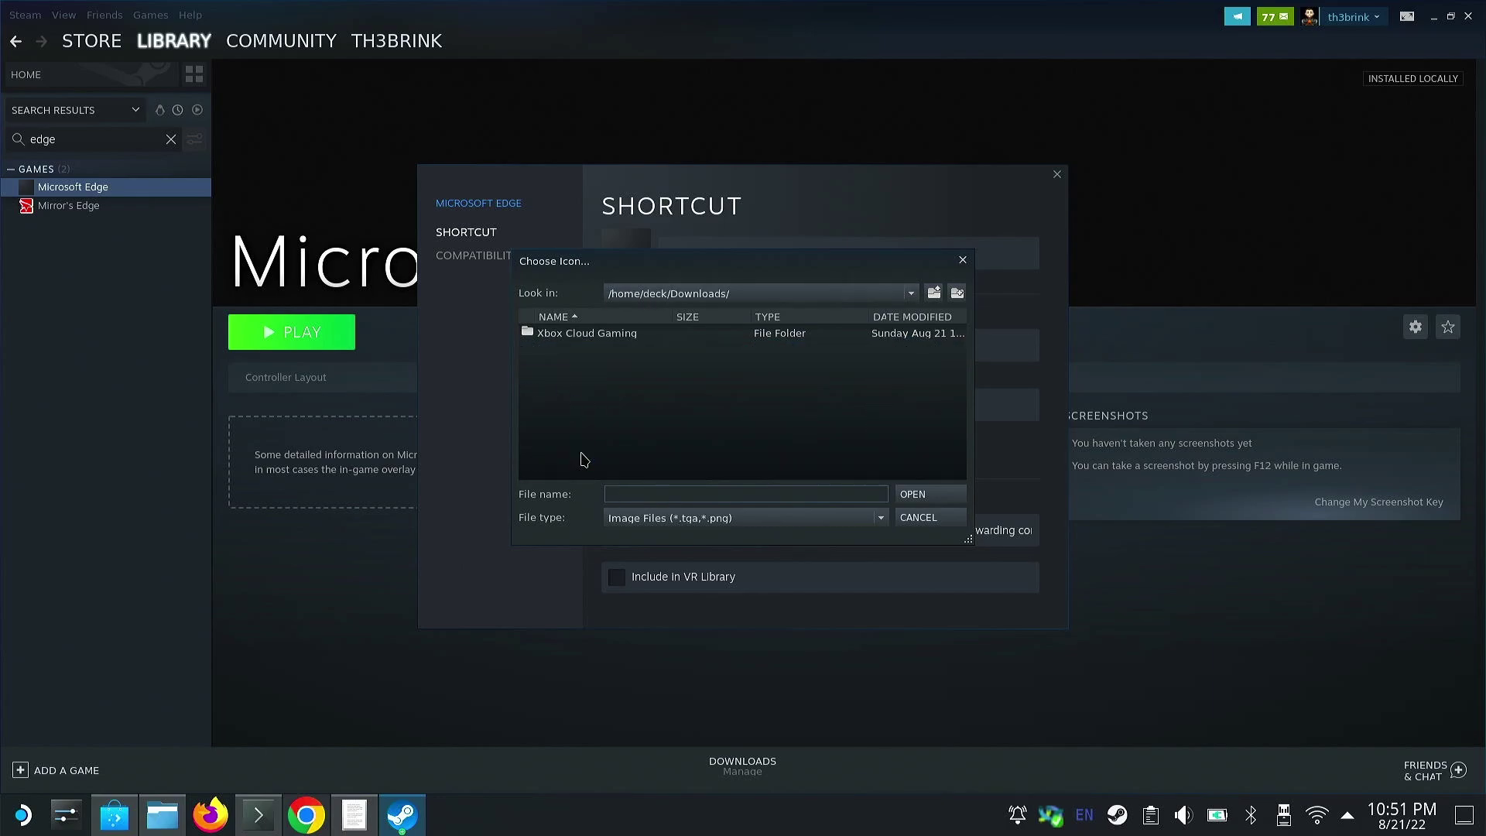
{"action": "double_click", "coordinate": [611, 333]}
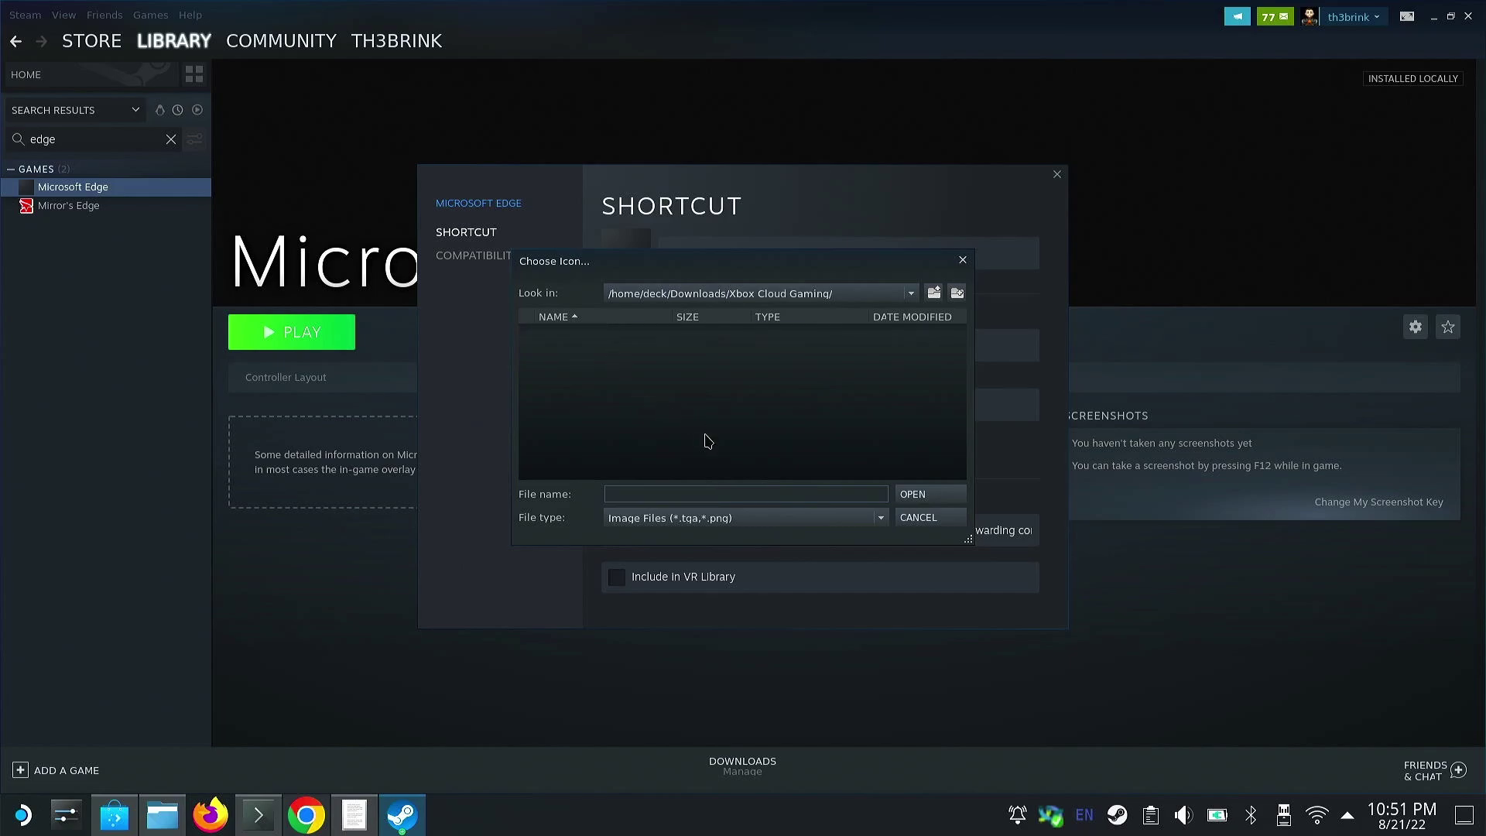
- Show all file types, set Xbox Cloud Gaming Icon.jpg as the shortcut's icon, and close the properties
{"action": "left_click", "coordinate": [730, 518]}
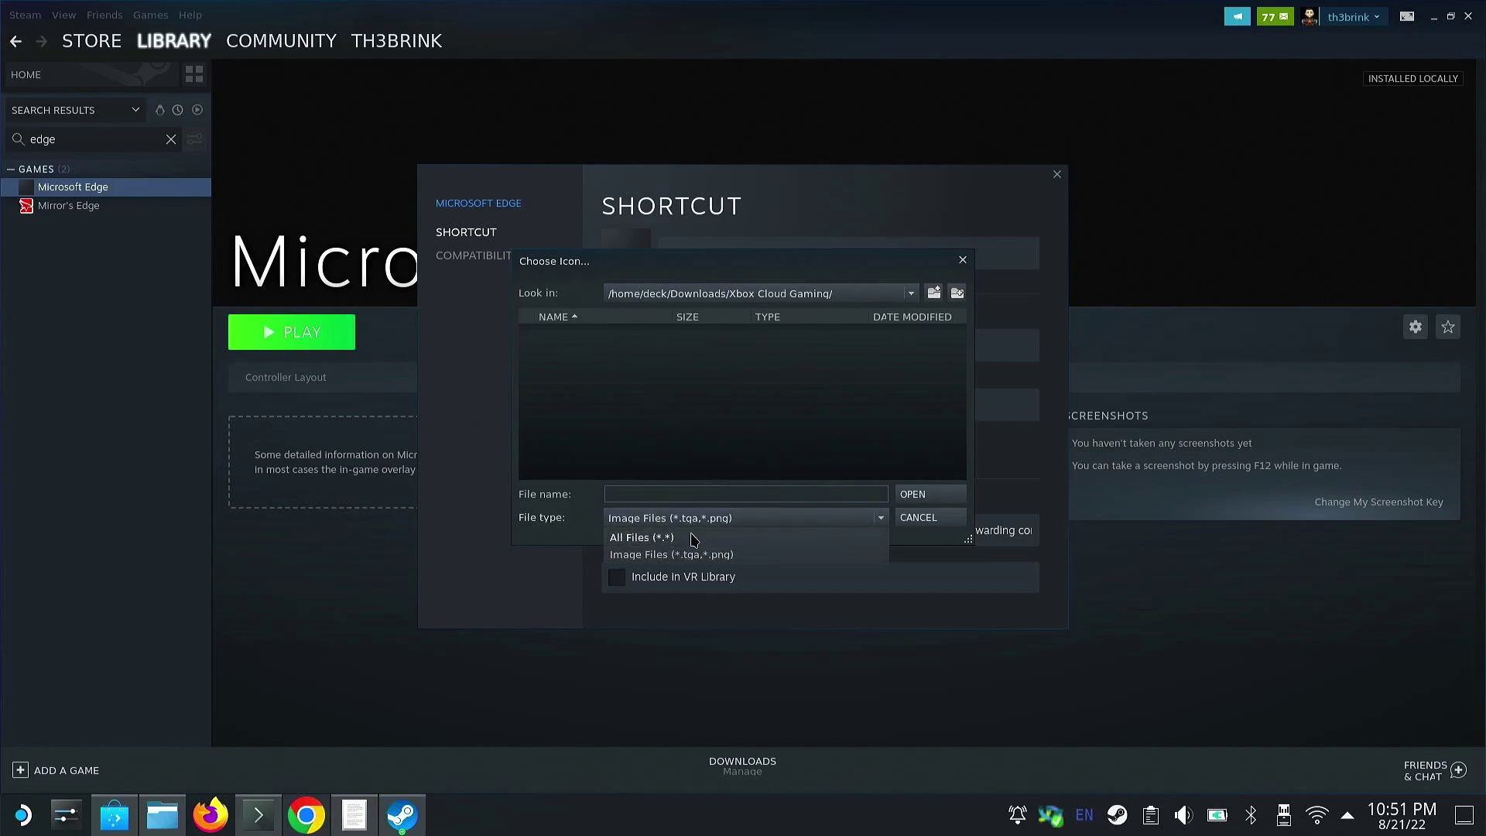
{"action": "left_click", "coordinate": [696, 537]}
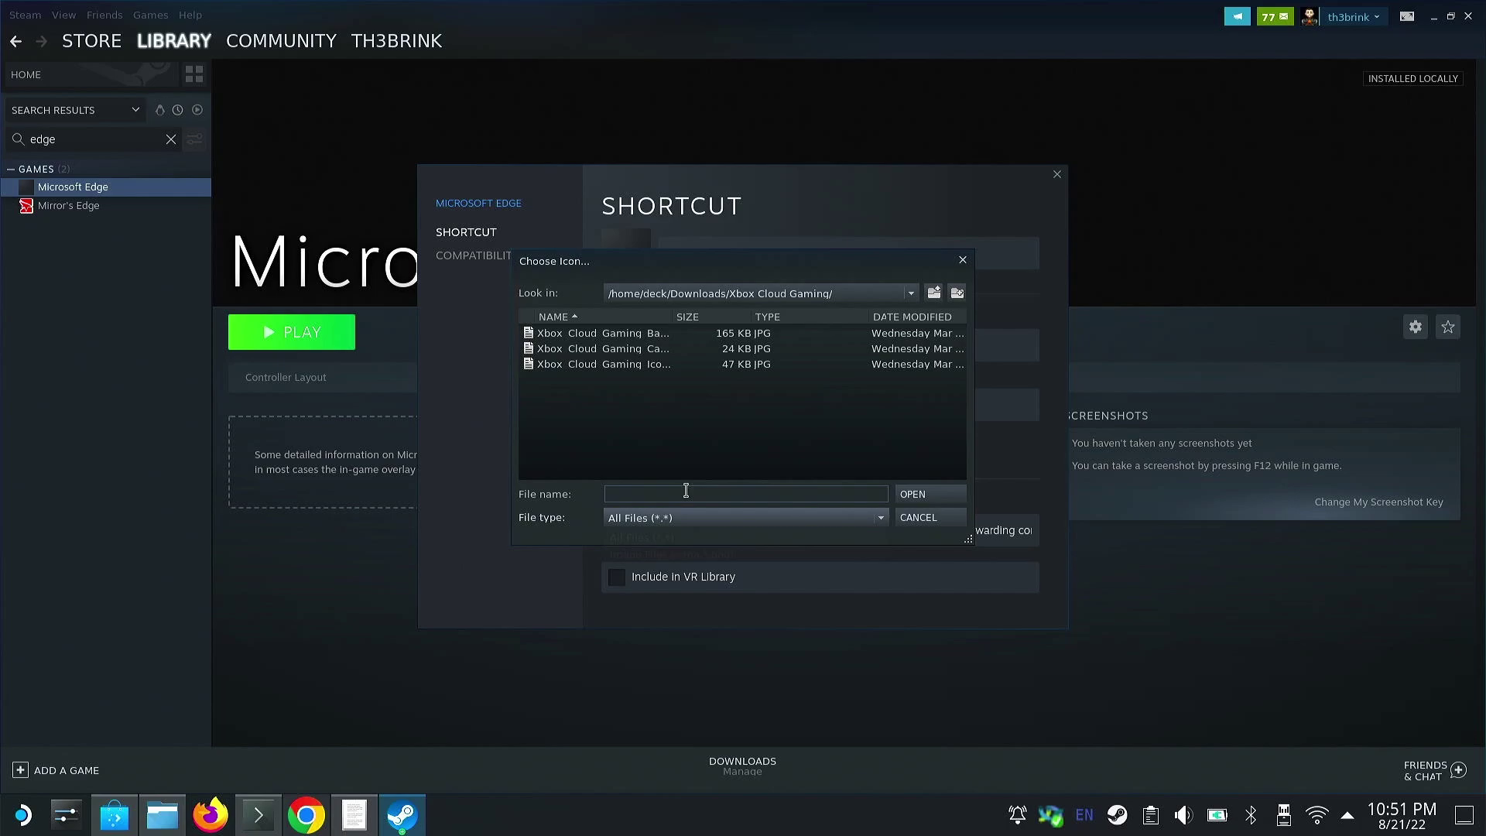
{"action": "left_click", "coordinate": [660, 365]}
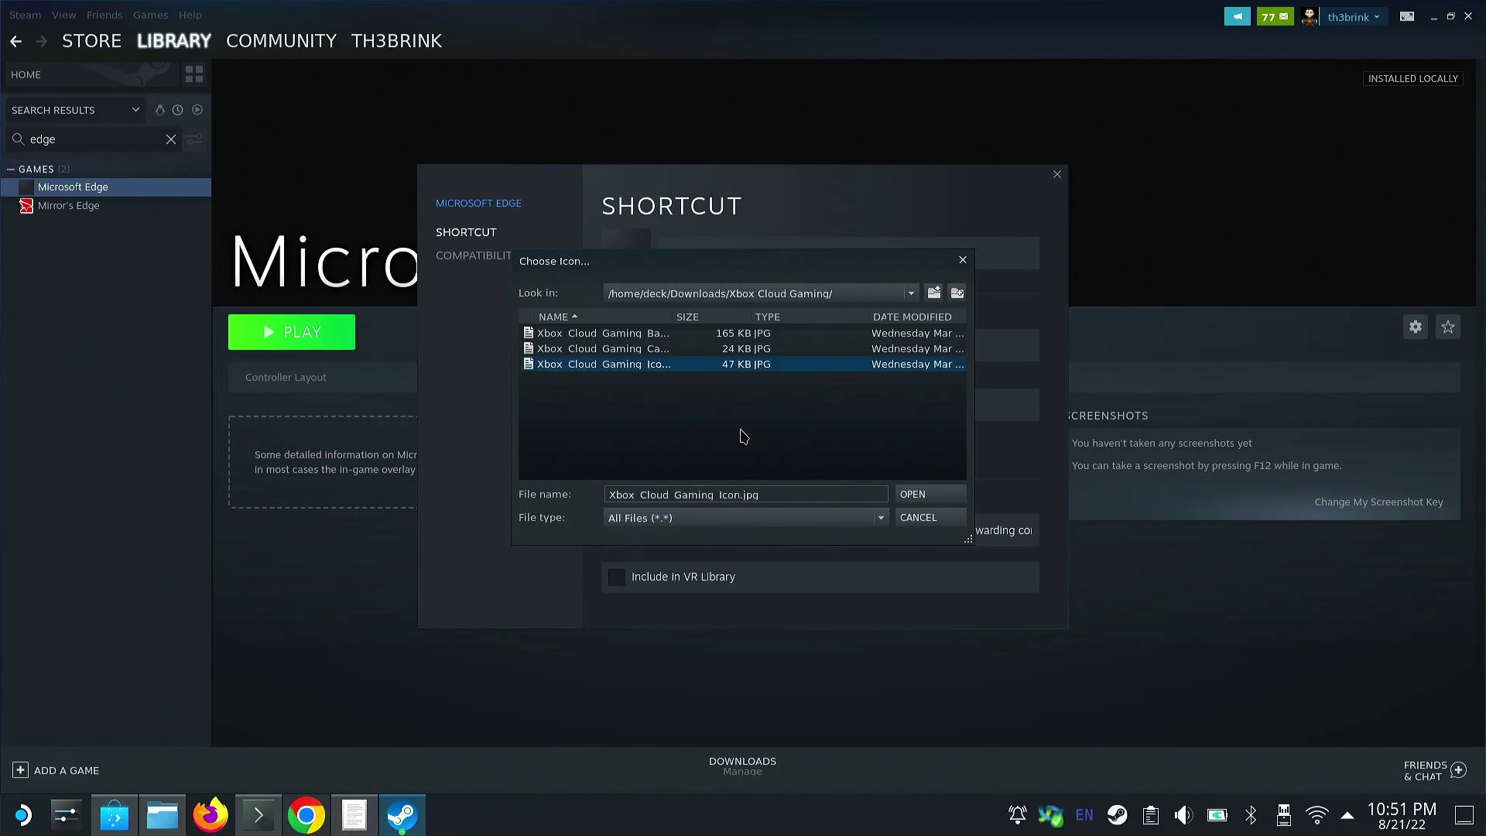
{"action": "left_click", "coordinate": [907, 496]}
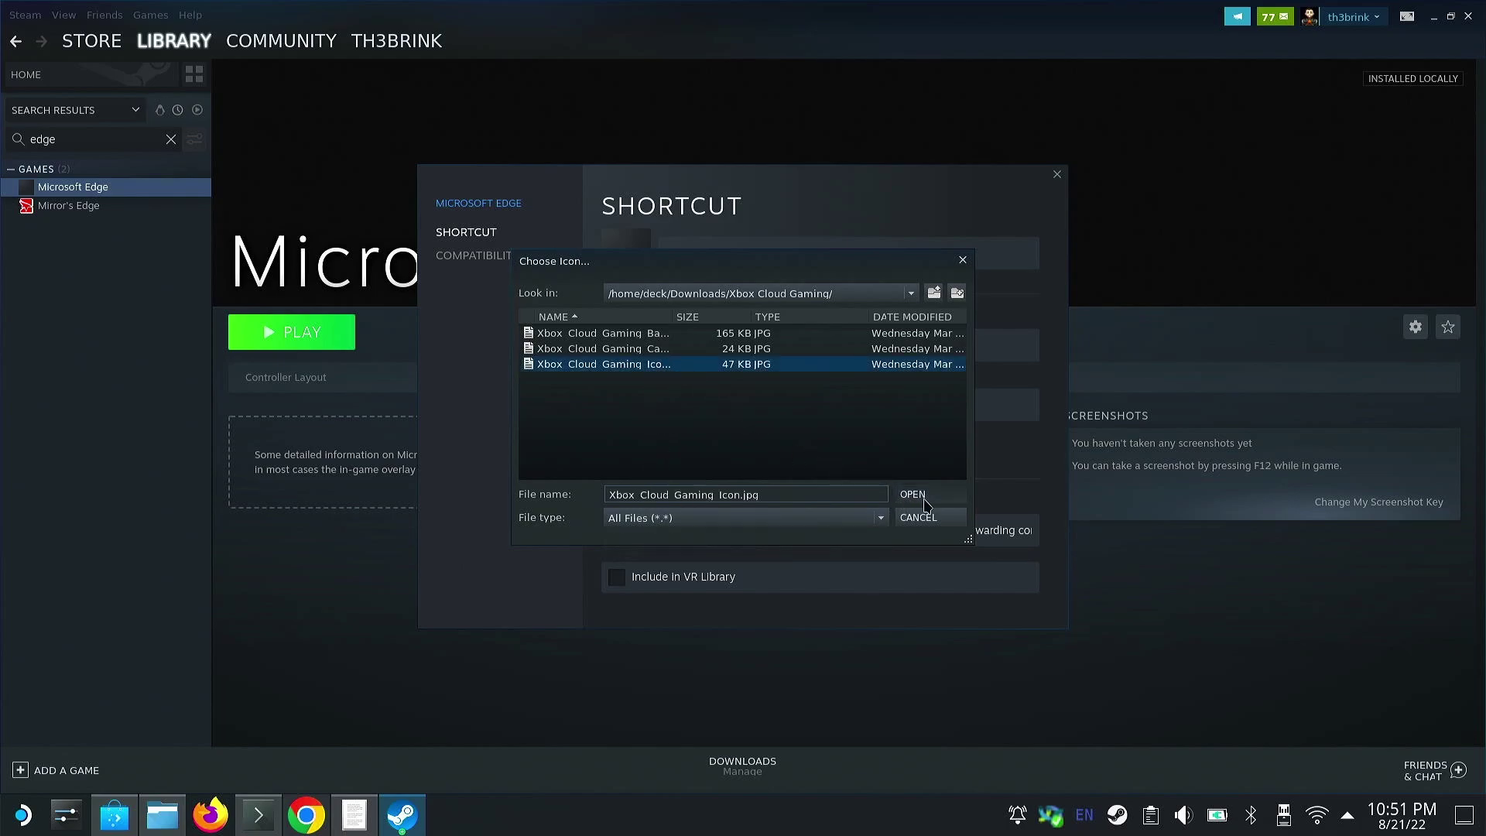
{"action": "left_click", "coordinate": [1057, 176]}
- Start setting a custom background for Microsoft Edge and browse to /home/deck/Downloads/Xbox Cloud Gaming
{"action": "right_click", "coordinate": [386, 188]}
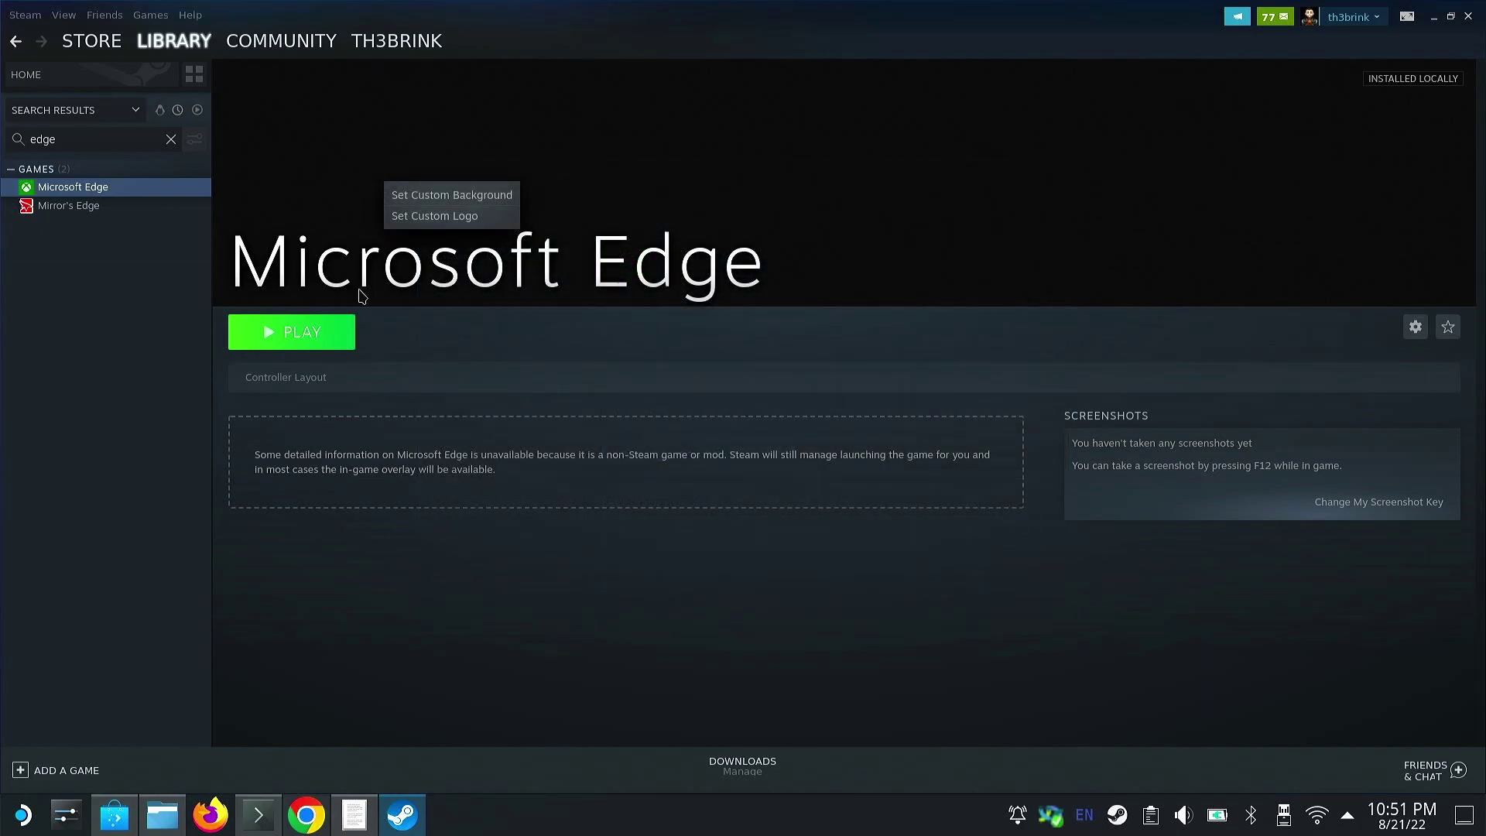
{"action": "left_click", "coordinate": [482, 197]}
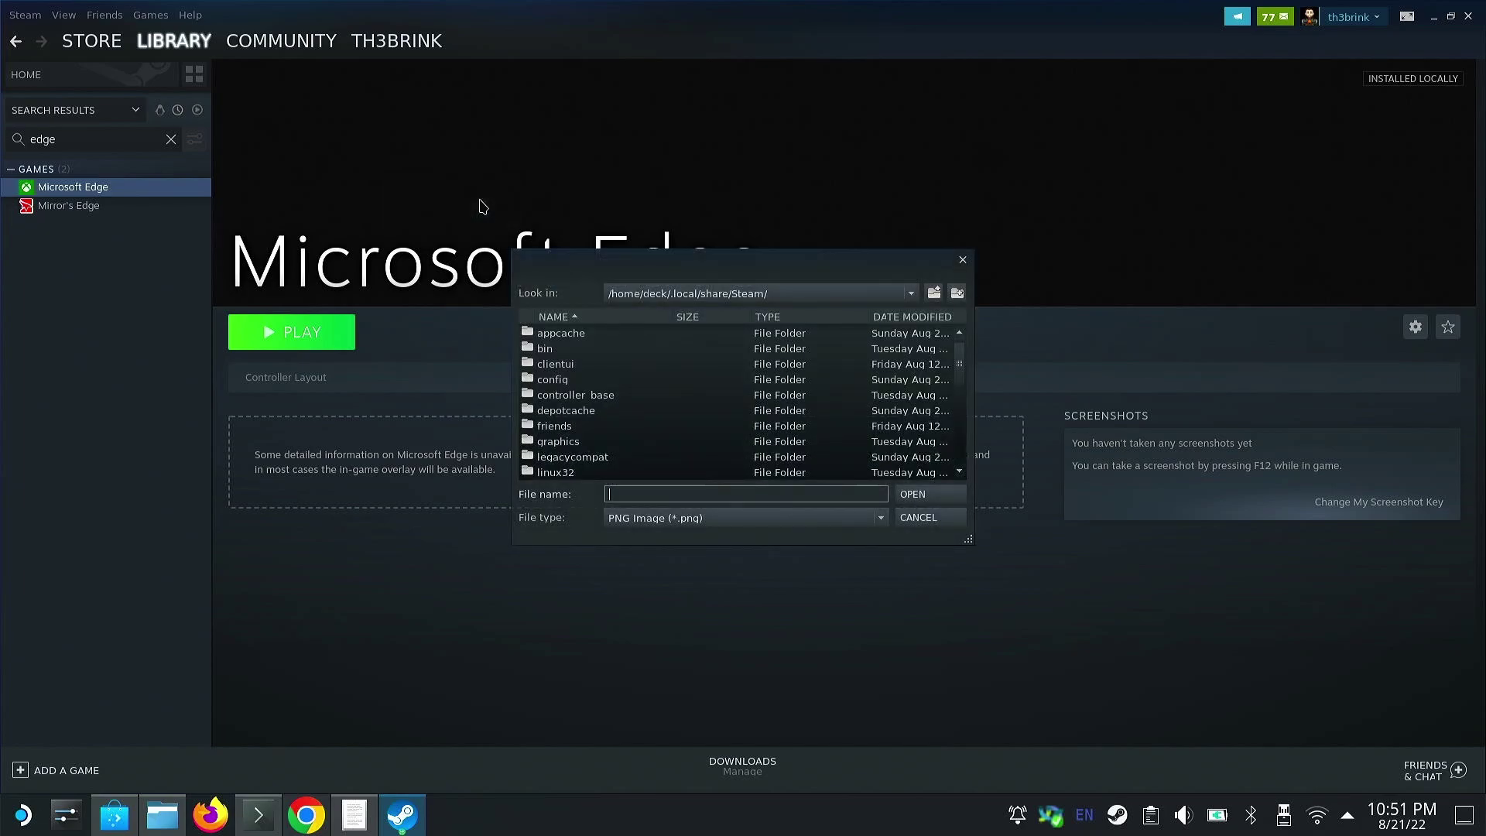
{"action": "left_click", "coordinate": [737, 294]}
{"action": "left_click", "coordinate": [668, 346]}
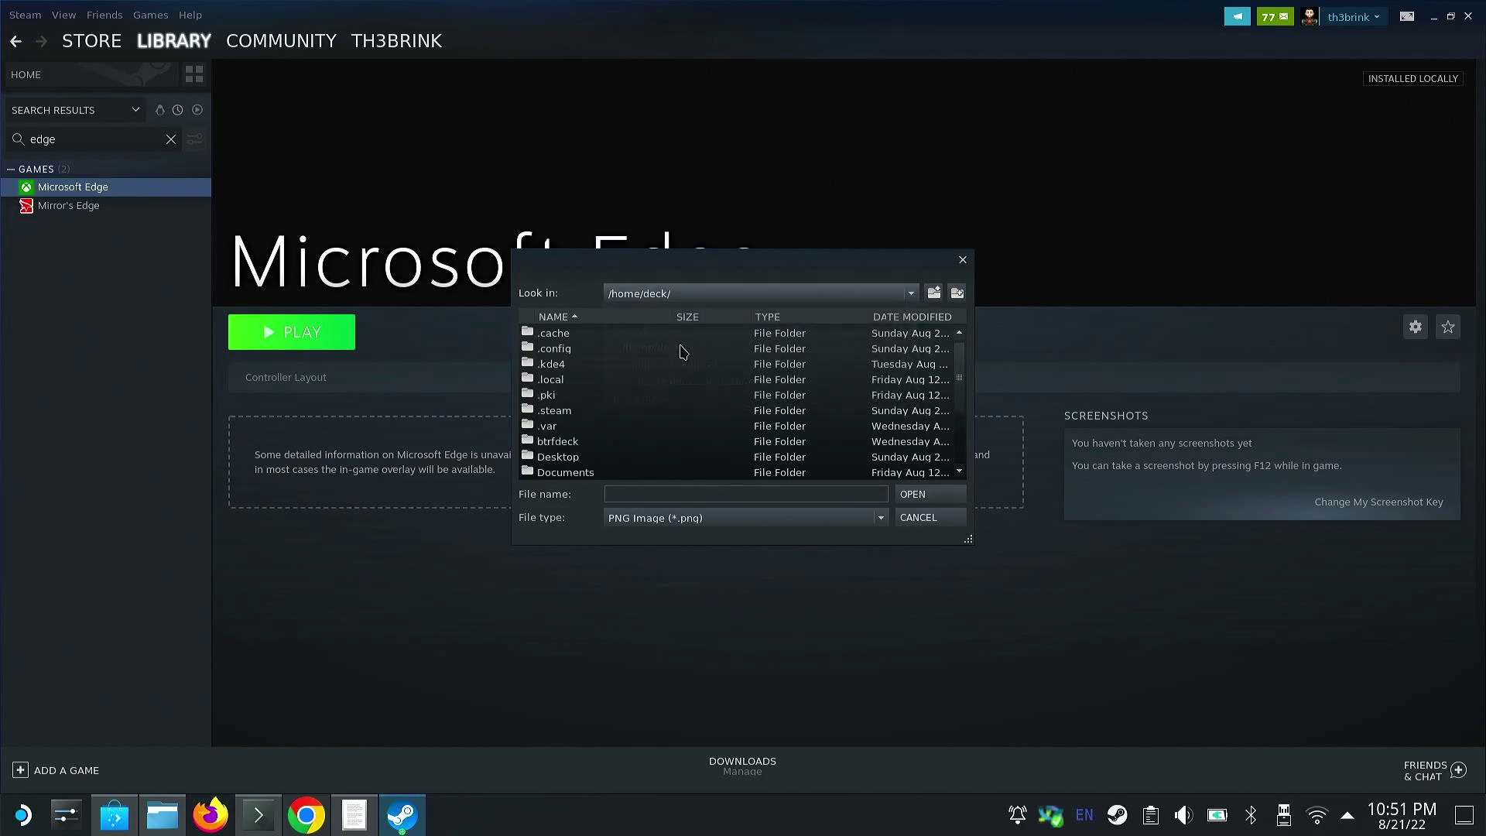
{"action": "scroll", "coordinate": [579, 462], "scroll_direction": "down", "scroll_amount": 1}
{"action": "double_click", "coordinate": [579, 459]}
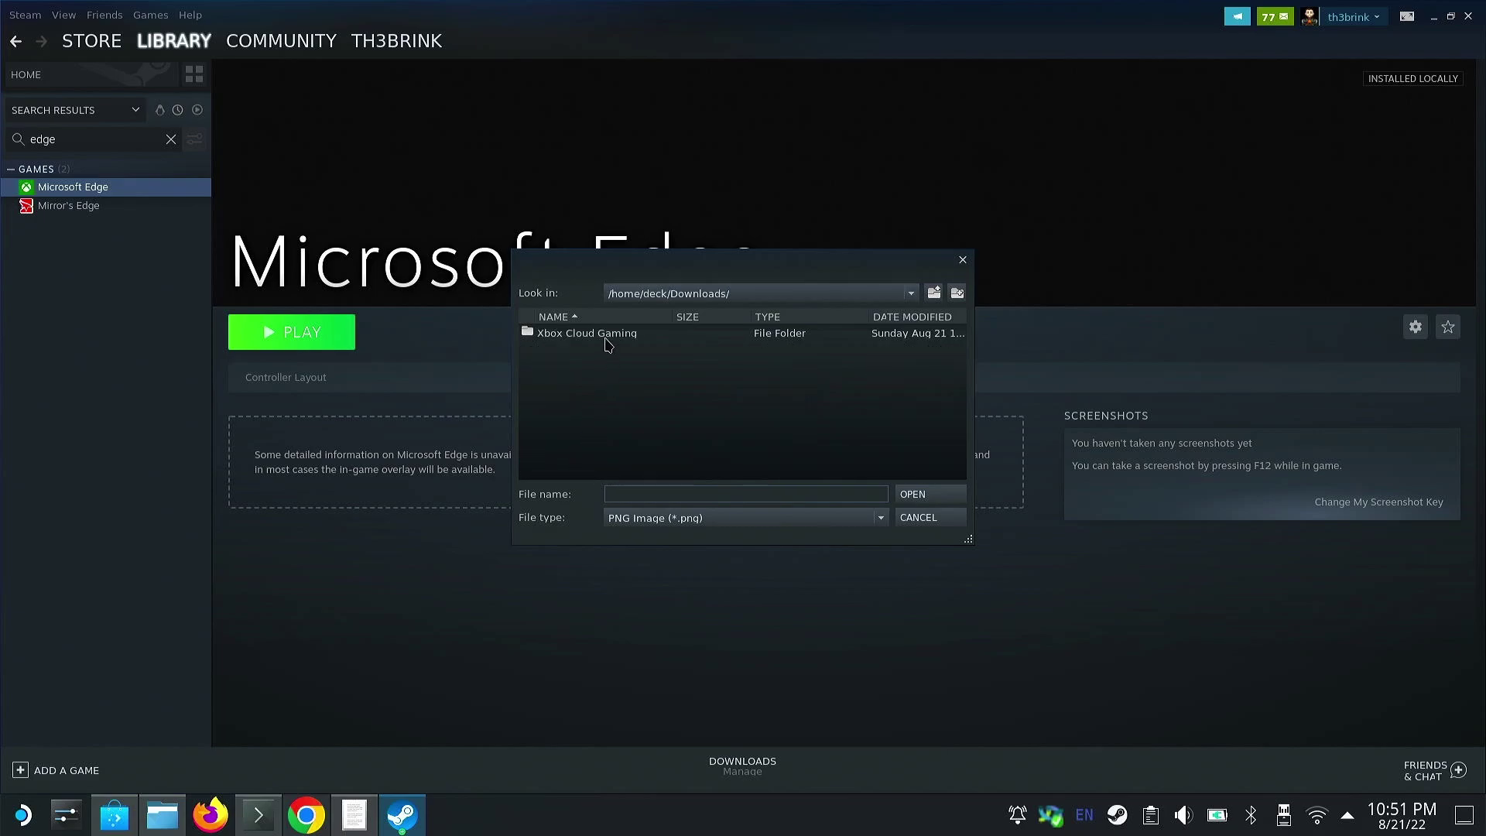
{"action": "double_click", "coordinate": [606, 334]}
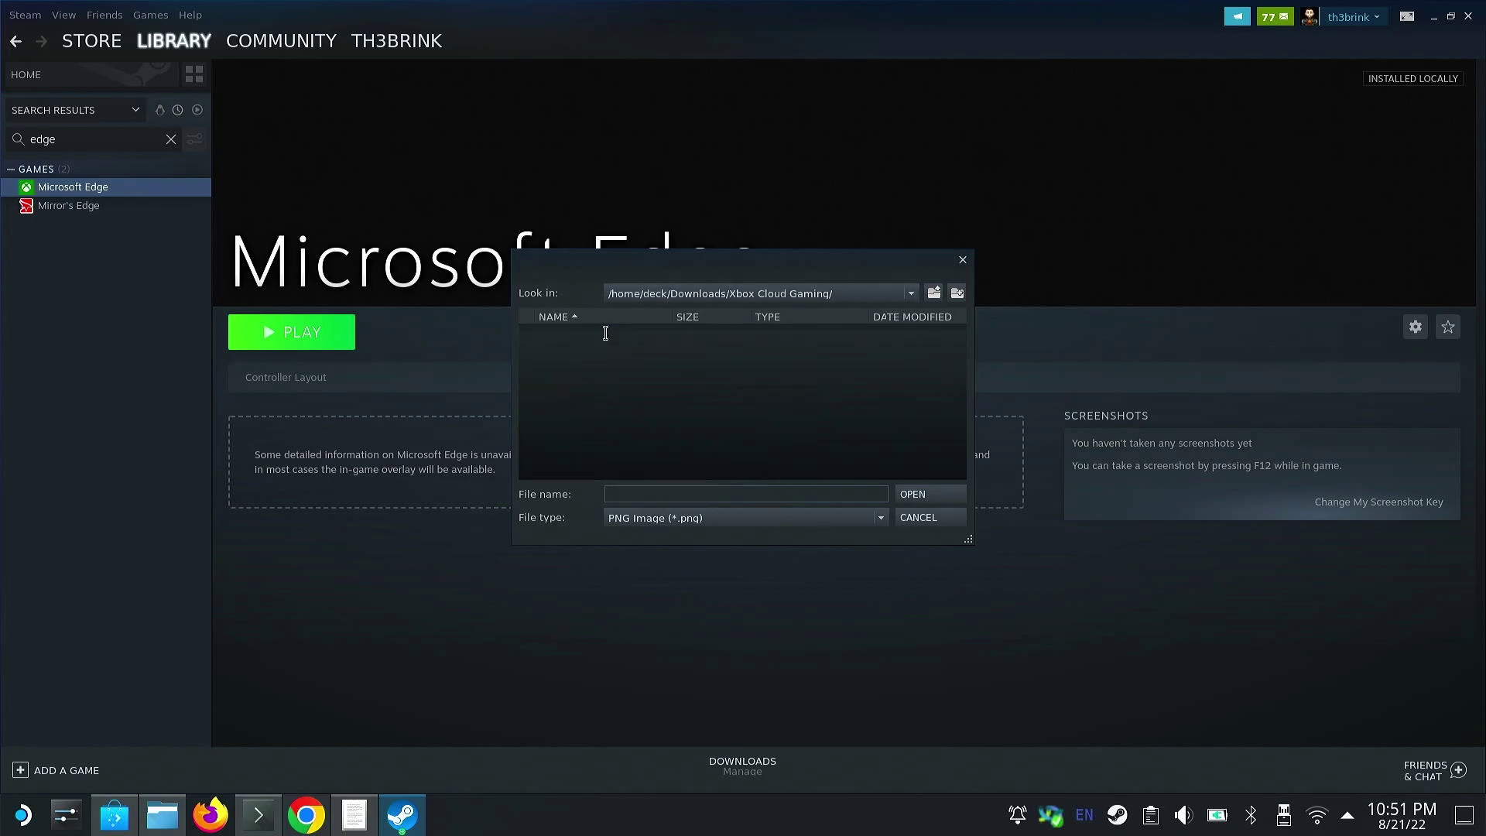
- Show all files and apply the "Xbox Cloud Gaming Ba..." JPG as Microsoft Edge's custom background
{"action": "left_click", "coordinate": [657, 515]}
{"action": "left_click", "coordinate": [657, 532]}
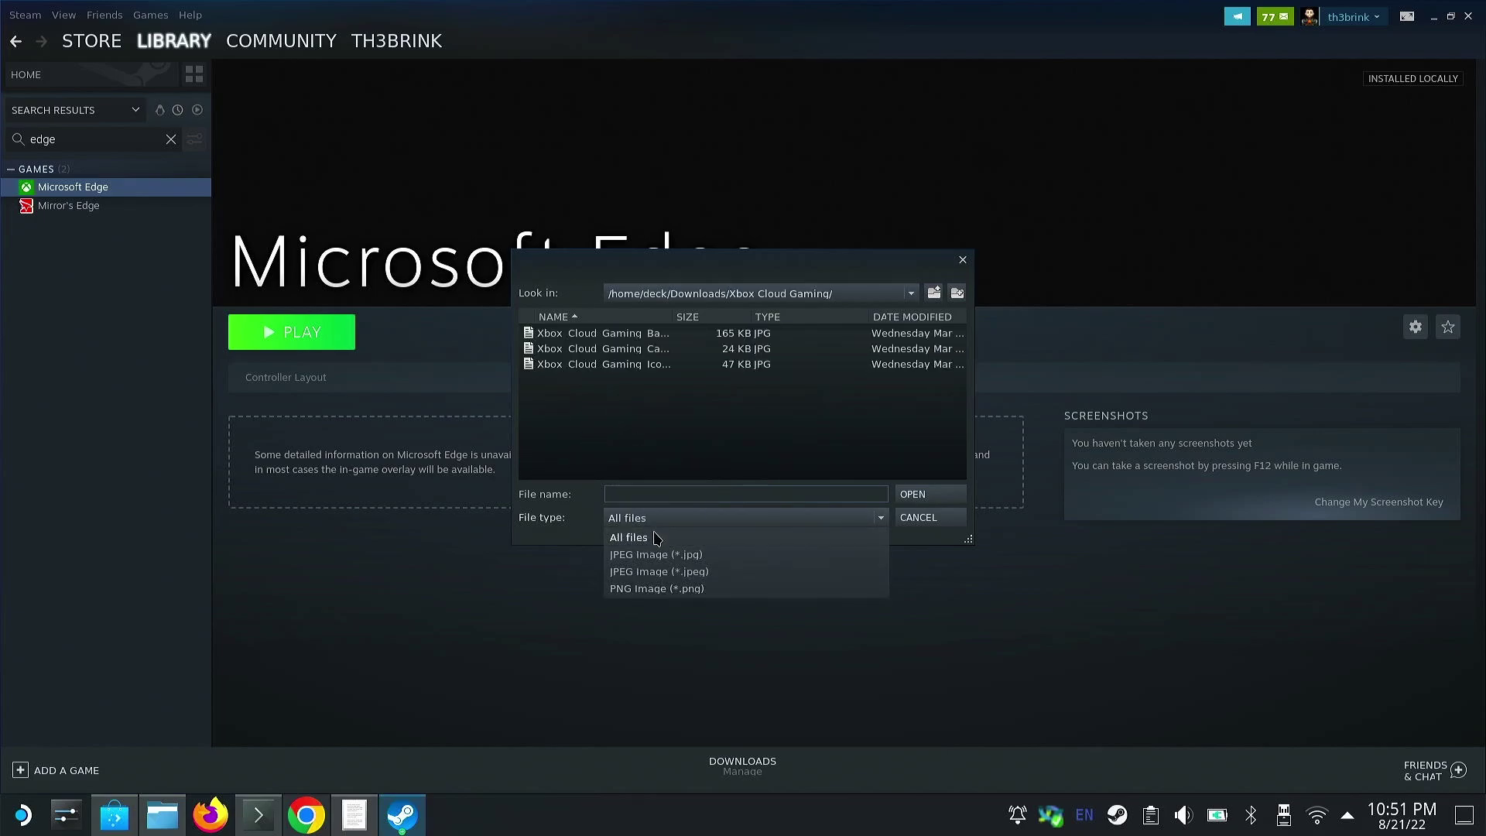
{"action": "double_click", "coordinate": [656, 333]}
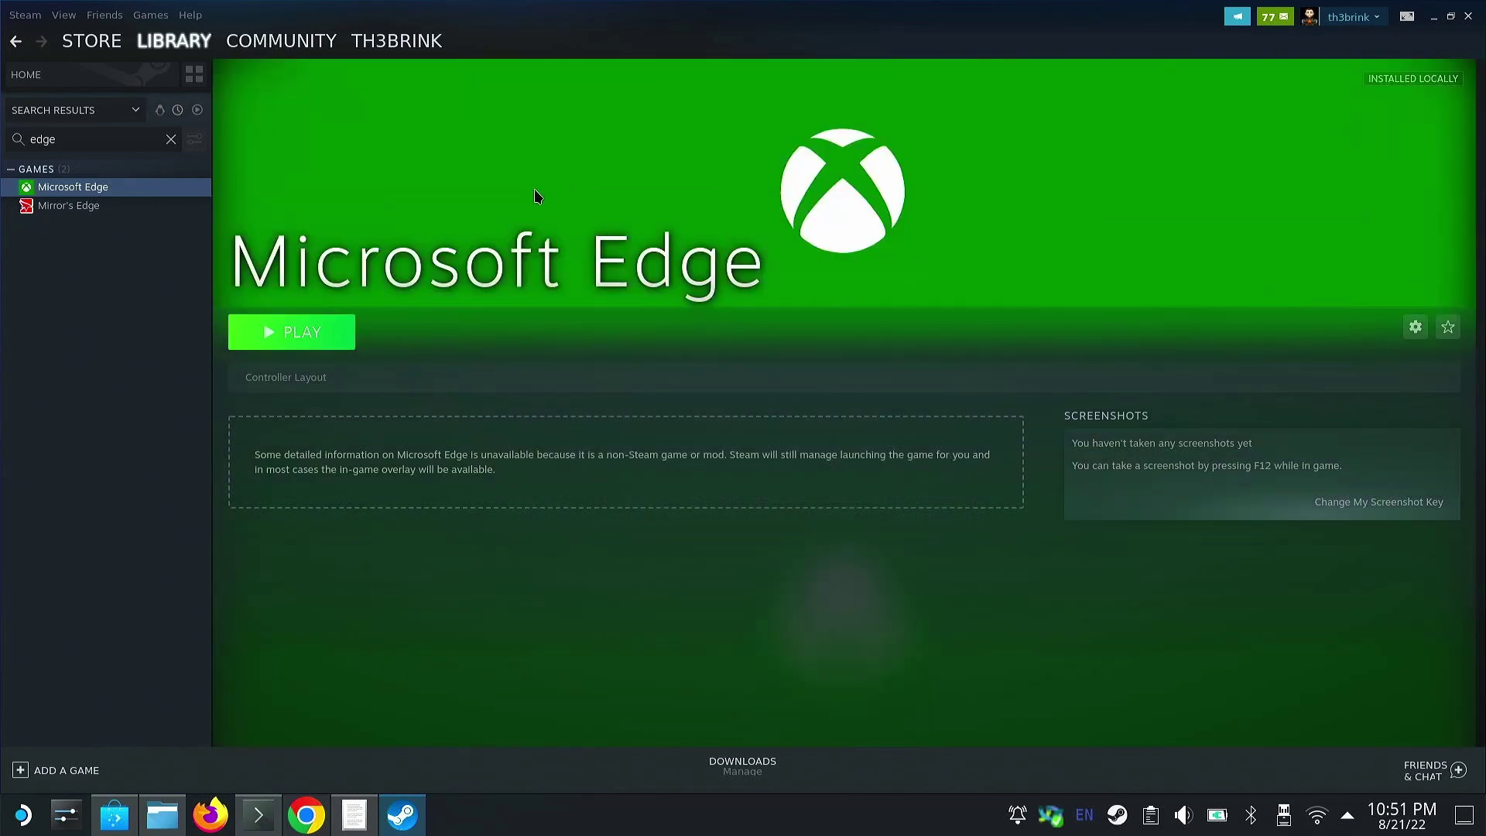
- Add Microsoft Edge to the Favorites collection and open that collection at its Microsoft Edge tile
{"action": "left_click", "coordinate": [194, 74]}
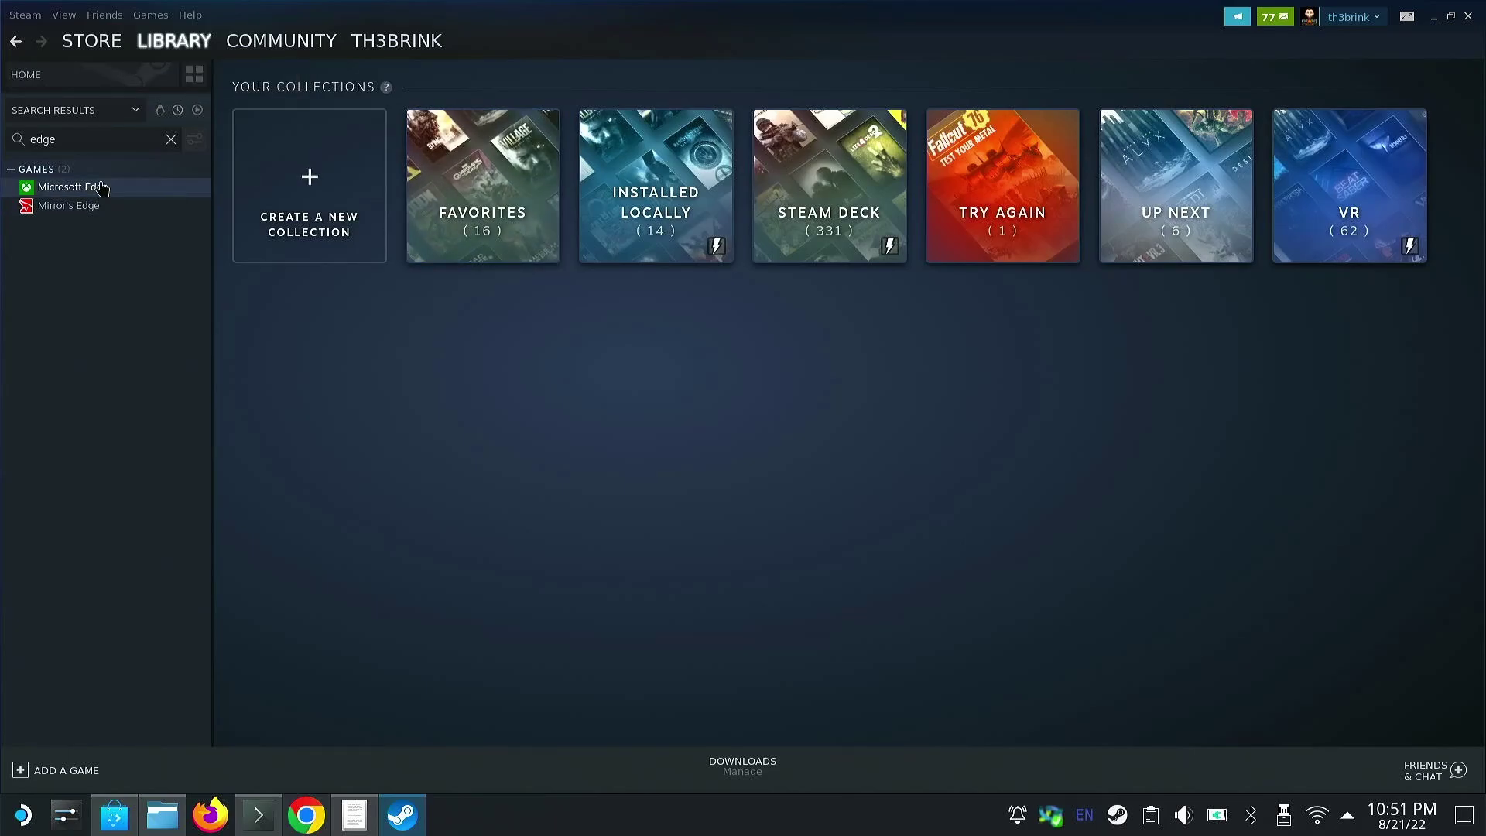
{"action": "left_click_drag", "start_coordinate": [100, 187], "coordinate": [461, 181]}
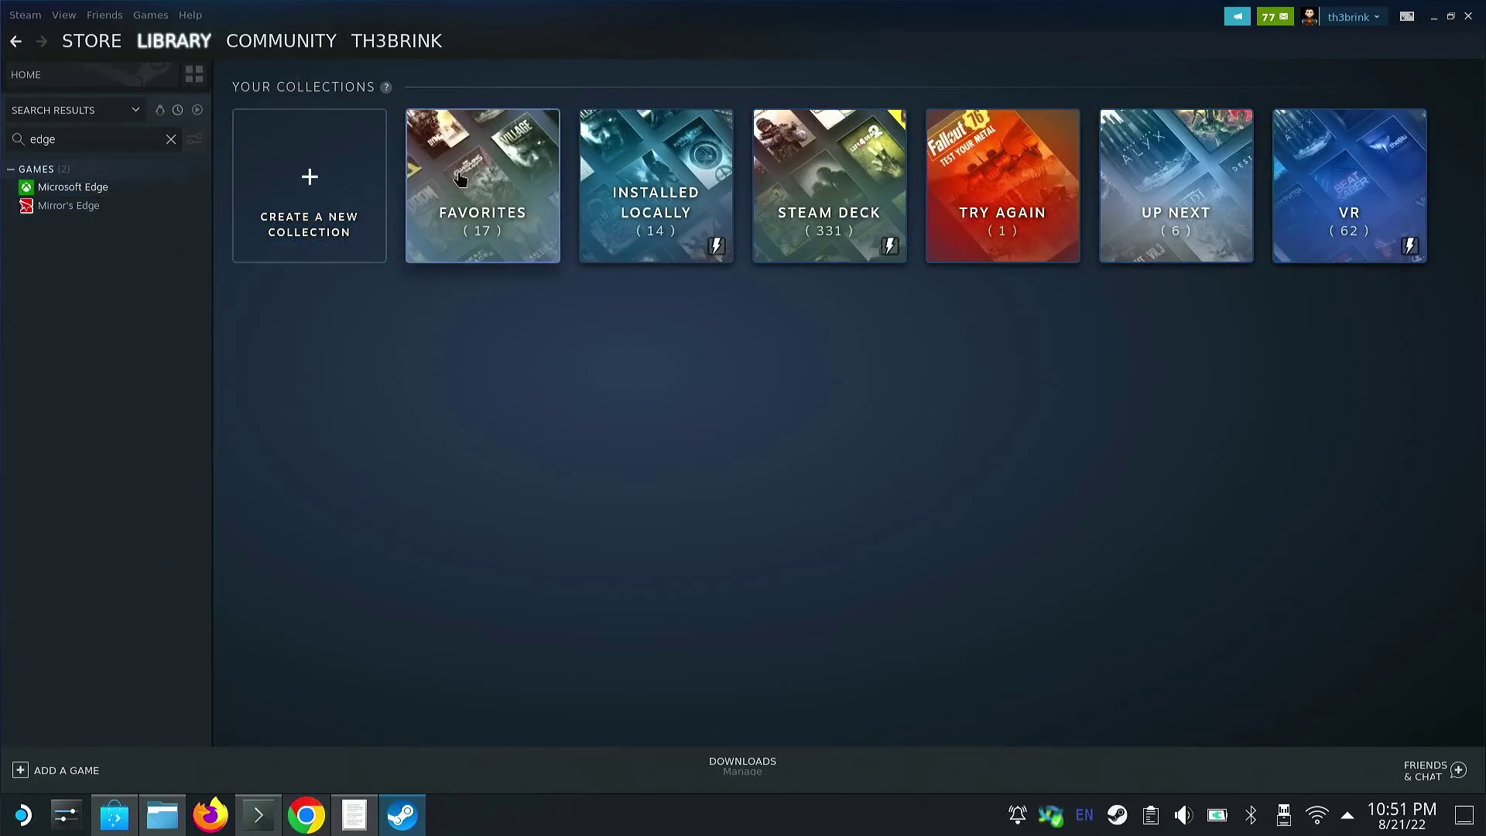
{"action": "left_click", "coordinate": [458, 183]}
{"action": "scroll", "coordinate": [583, 456], "scroll_direction": "down", "scroll_amount": 3}
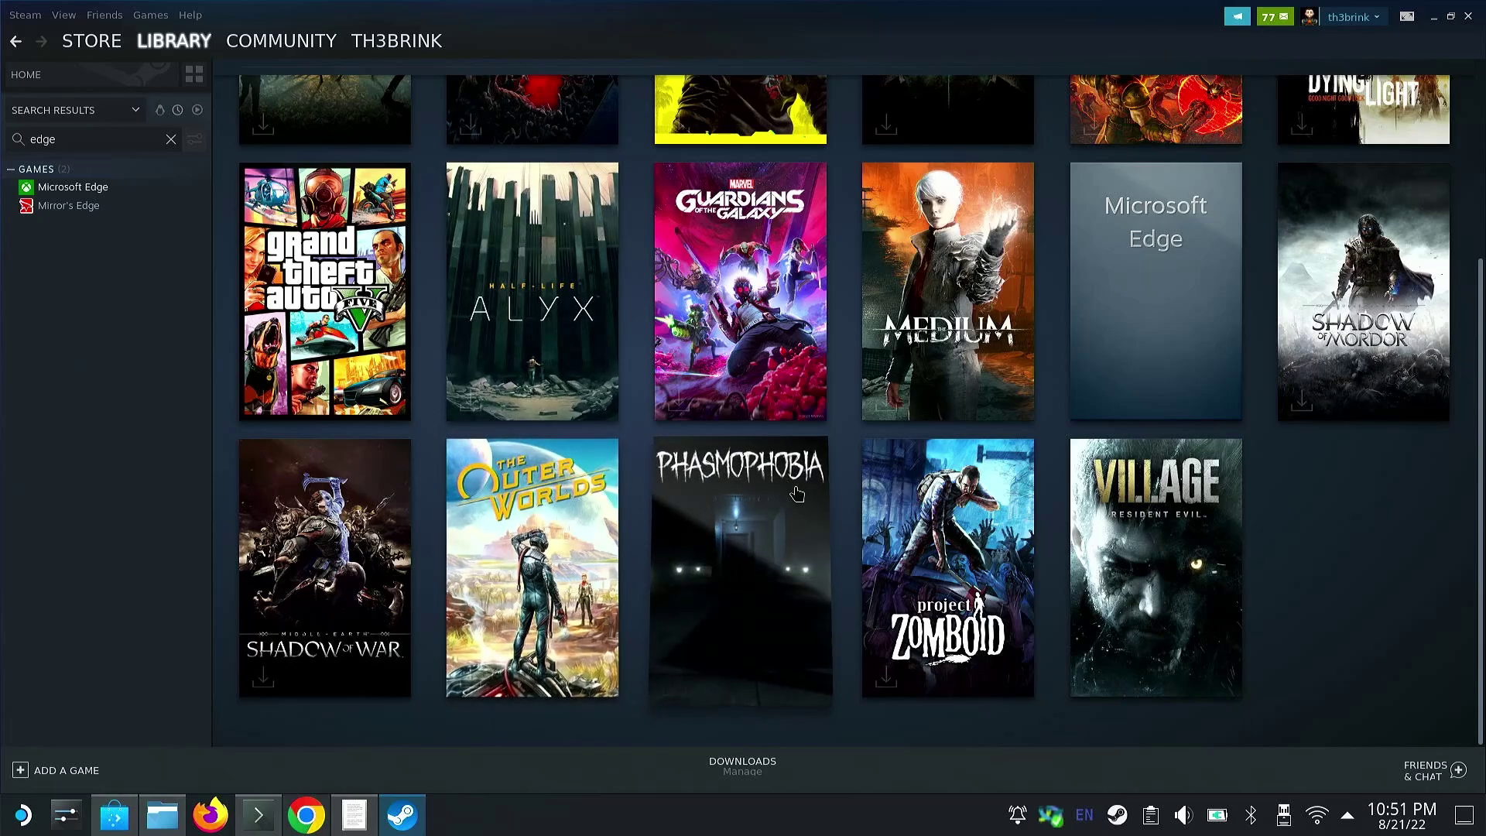
- Start setting custom artwork for the Microsoft Edge tile and browse to /home/deck/Downloads/Xbox Cloud Gaming
{"action": "right_click", "coordinate": [1130, 335]}
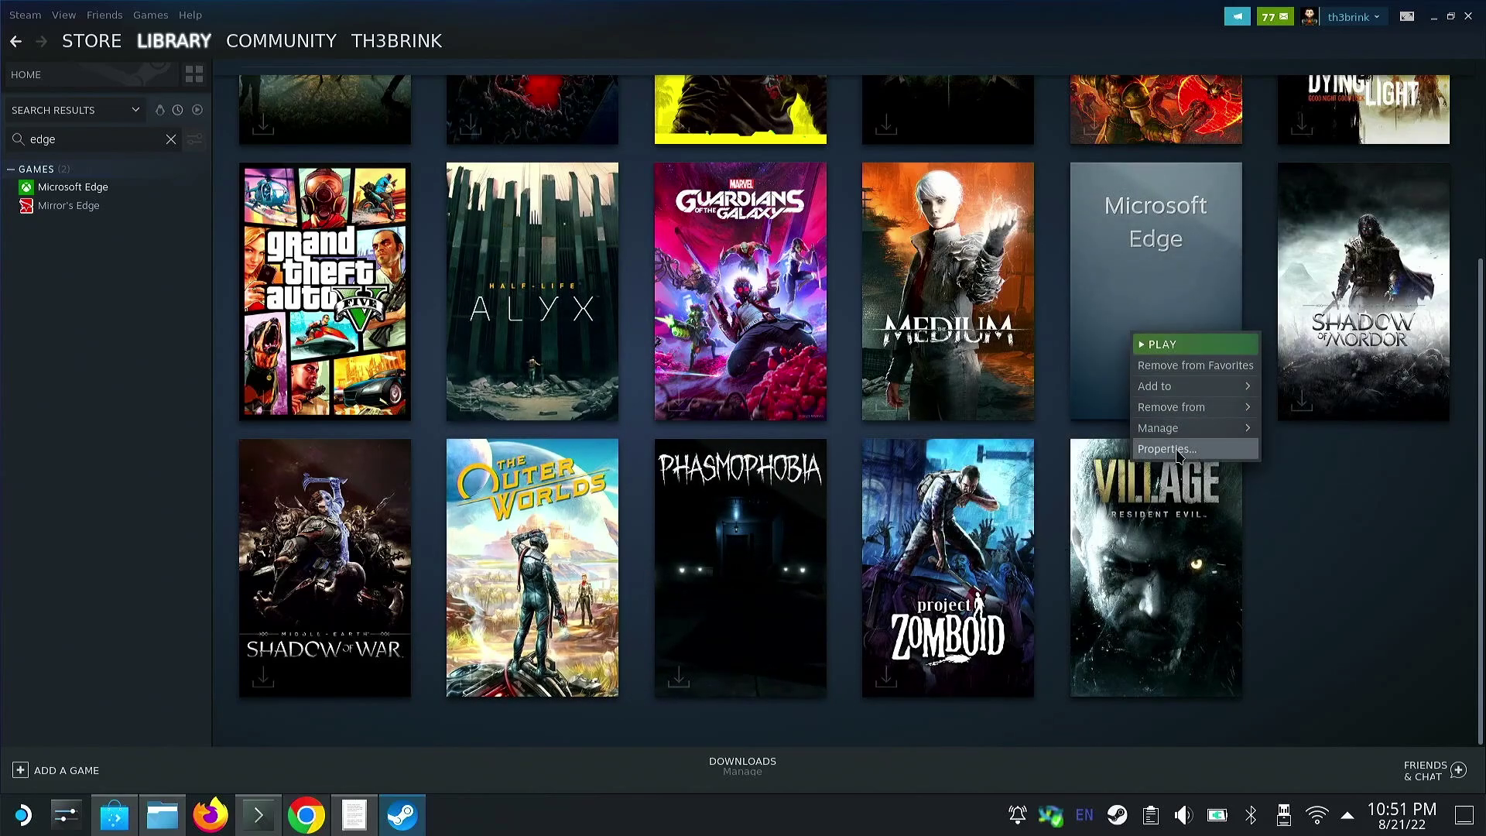
{"action": "mouse_move", "coordinate": [1188, 438]}
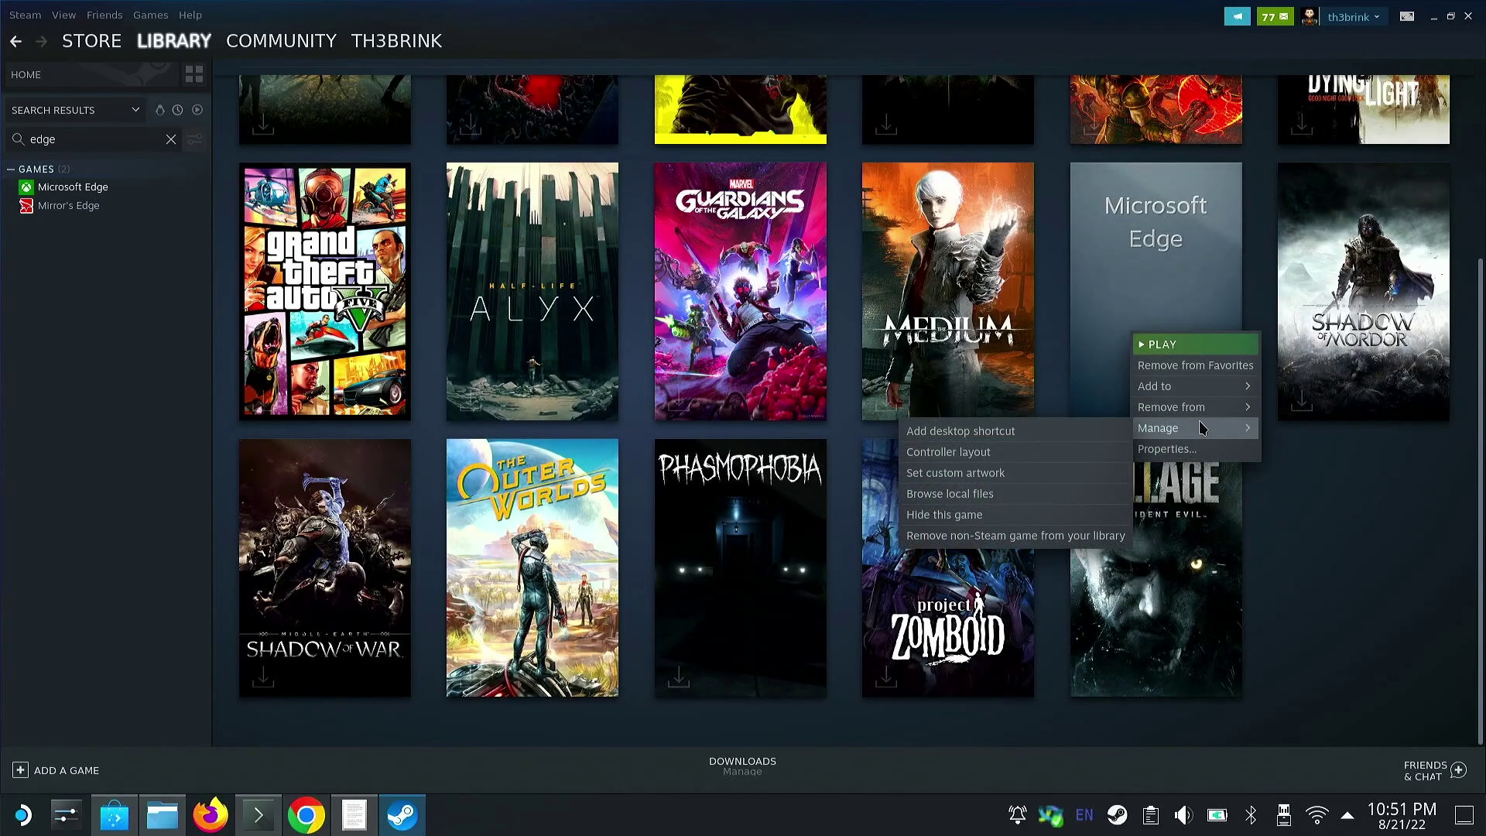
{"action": "left_click", "coordinate": [1034, 475]}
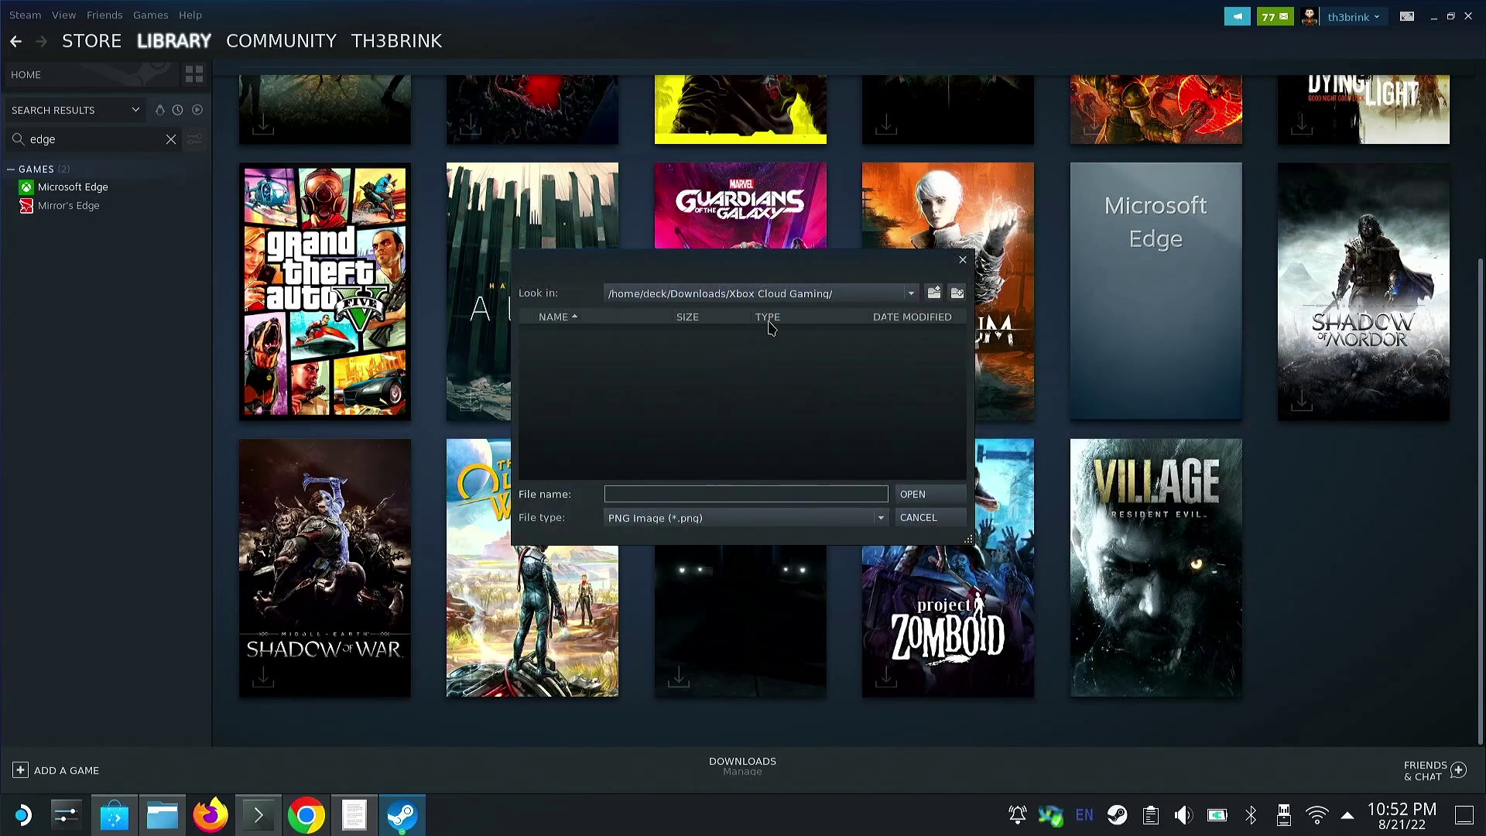
{"action": "left_click", "coordinate": [836, 298]}
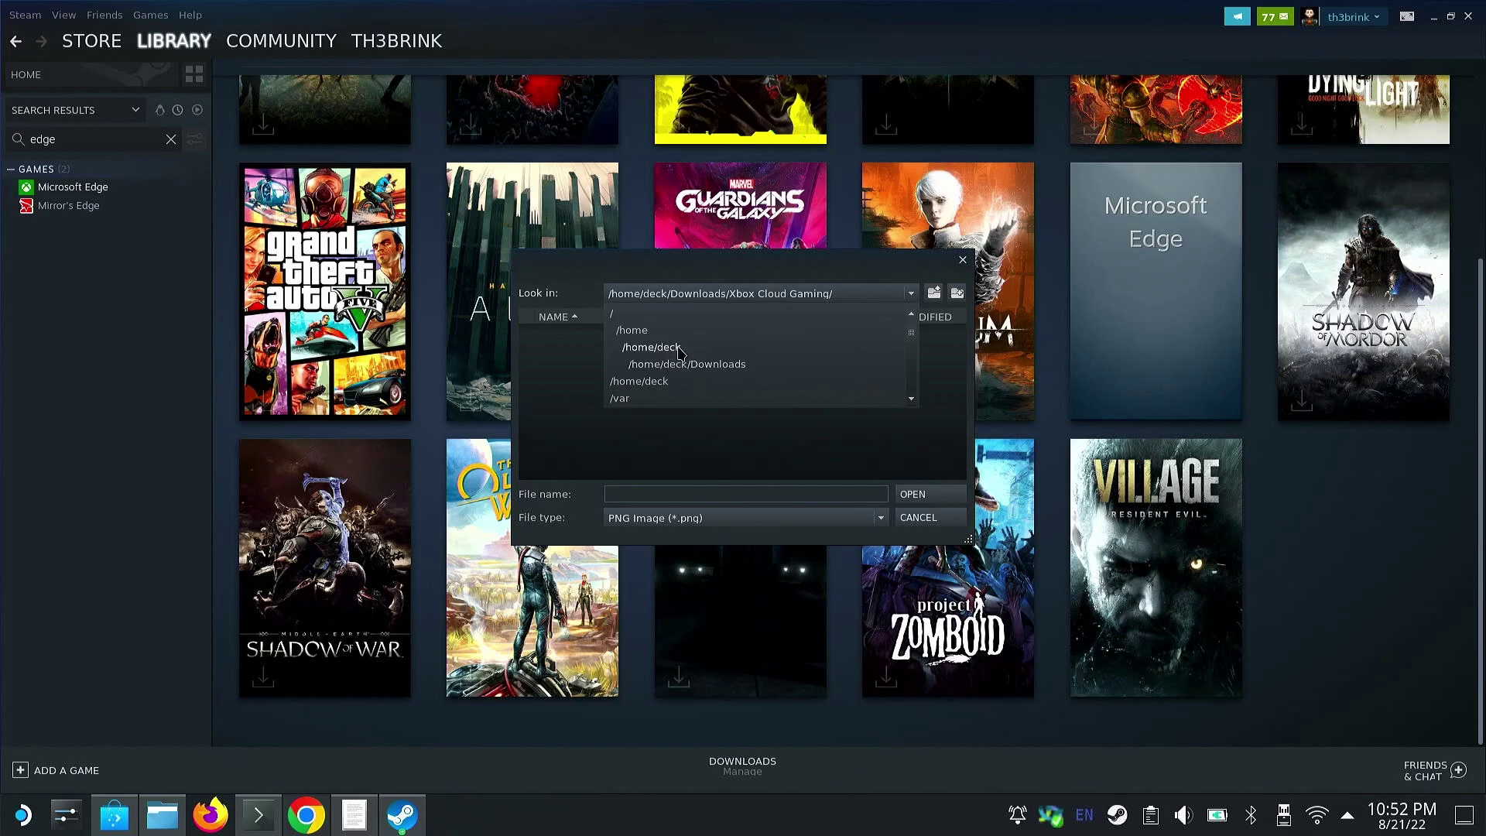
{"action": "left_click", "coordinate": [680, 352]}
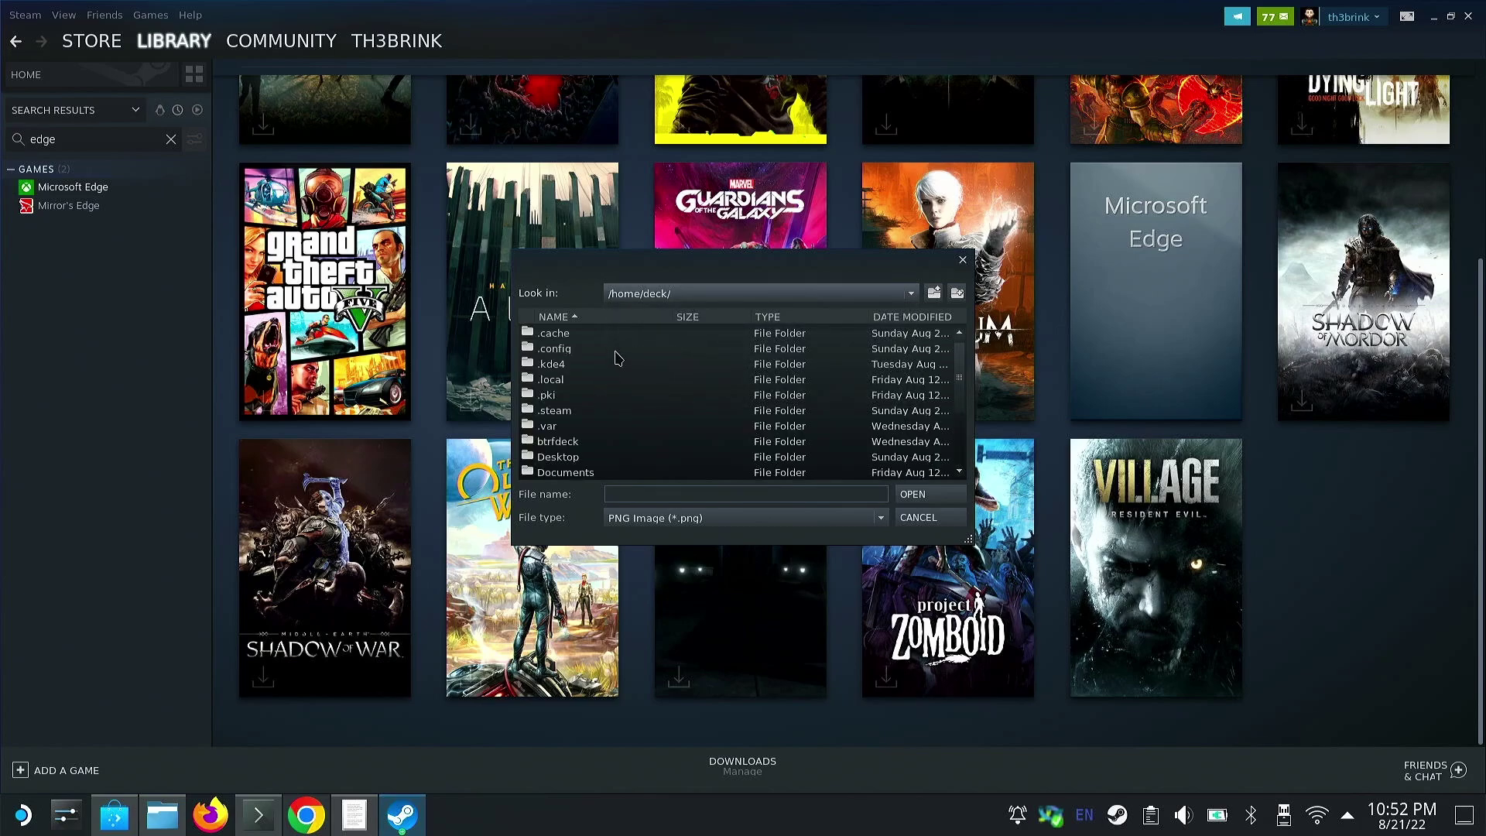
{"action": "scroll", "coordinate": [575, 474], "scroll_direction": "down", "scroll_amount": 1}
{"action": "double_click", "coordinate": [582, 462]}
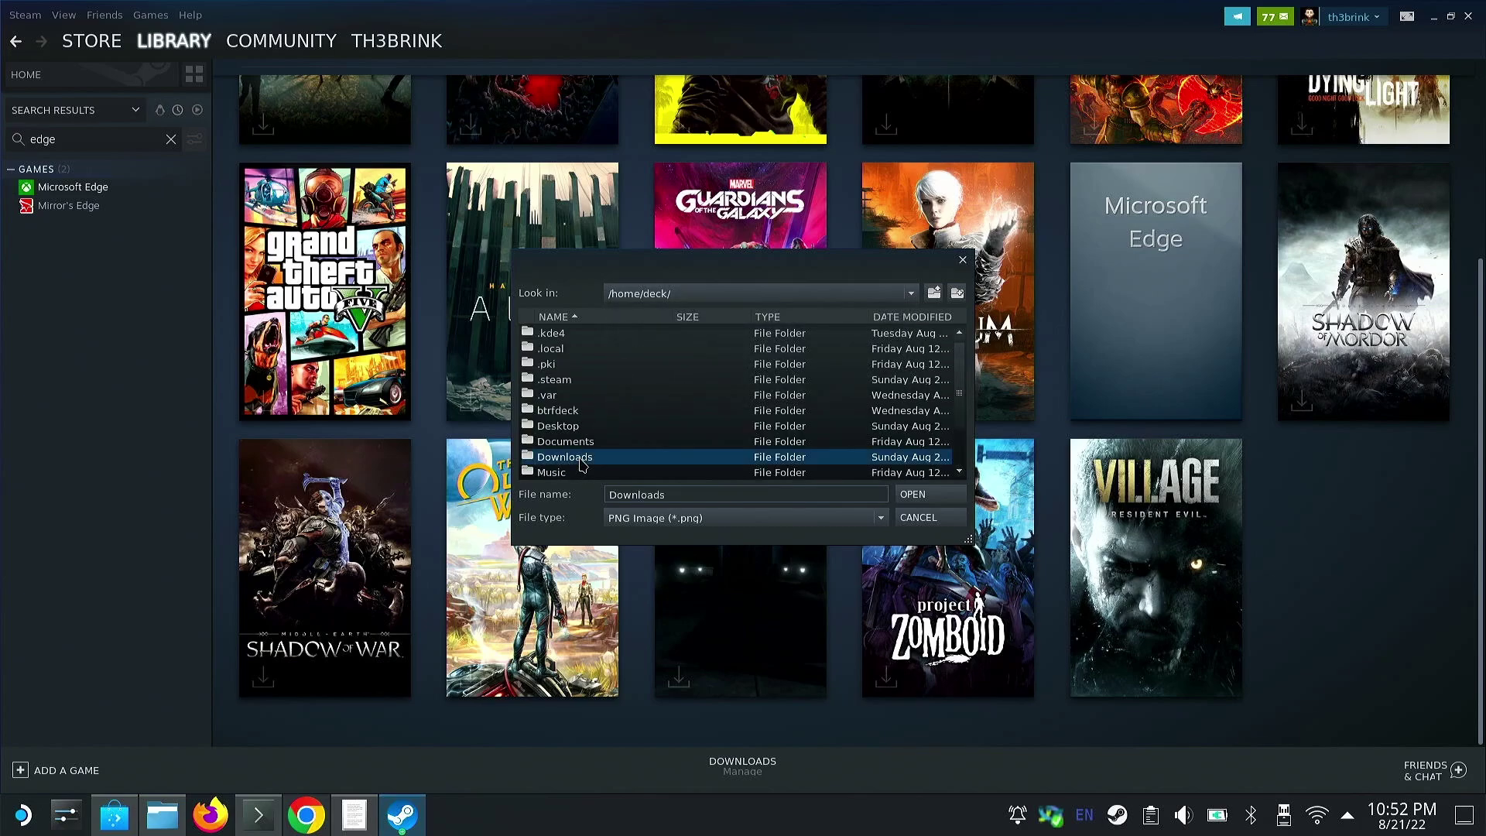
{"action": "double_click", "coordinate": [591, 336]}
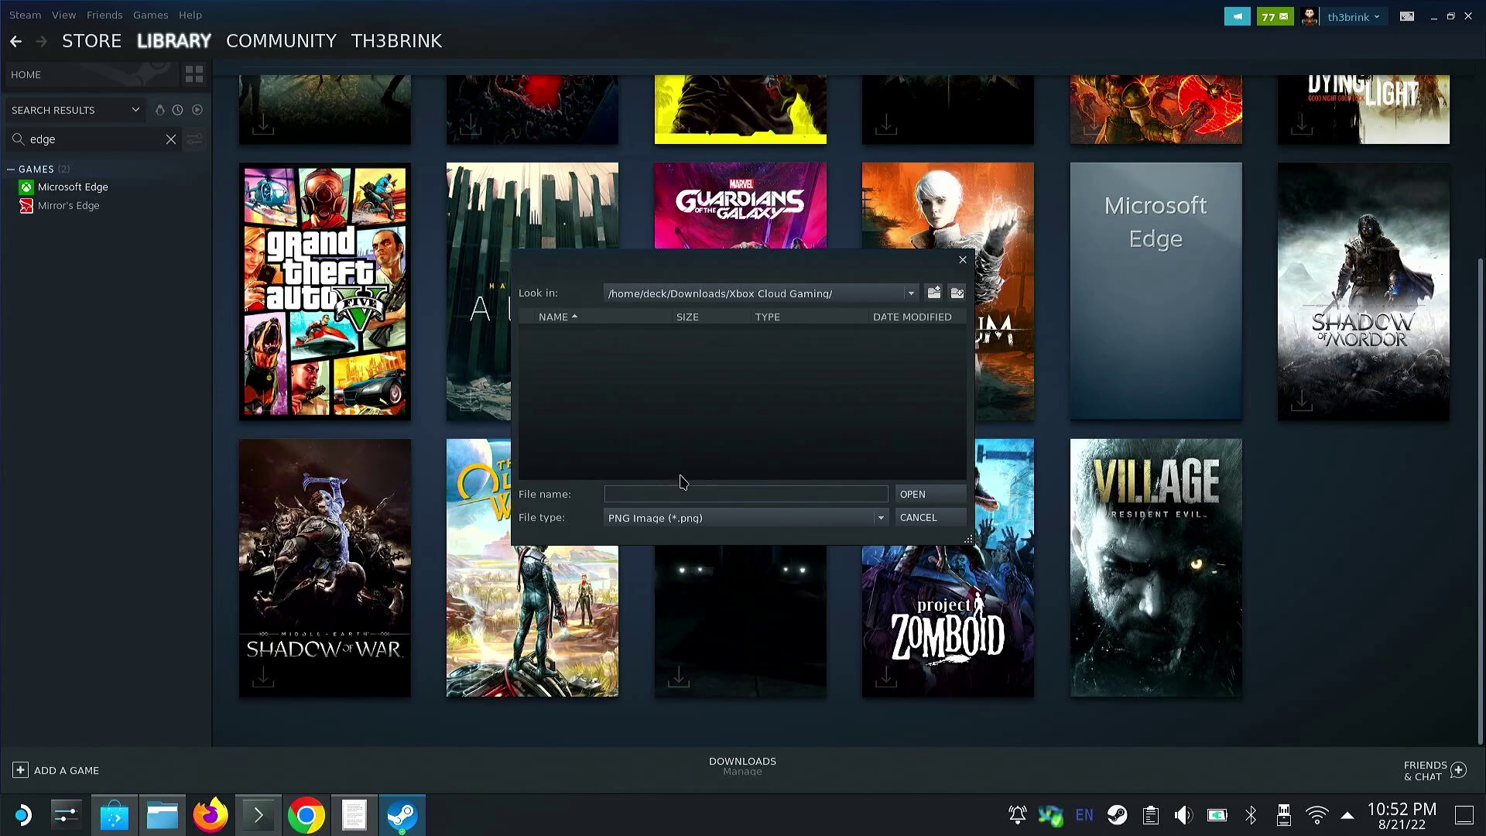
- Show all files, apply the "Xbox Cloud Gaming Ca..." JPG as the tile's artwork, and reload the Favorites view
{"action": "left_click", "coordinate": [693, 517]}
{"action": "left_click", "coordinate": [678, 538]}
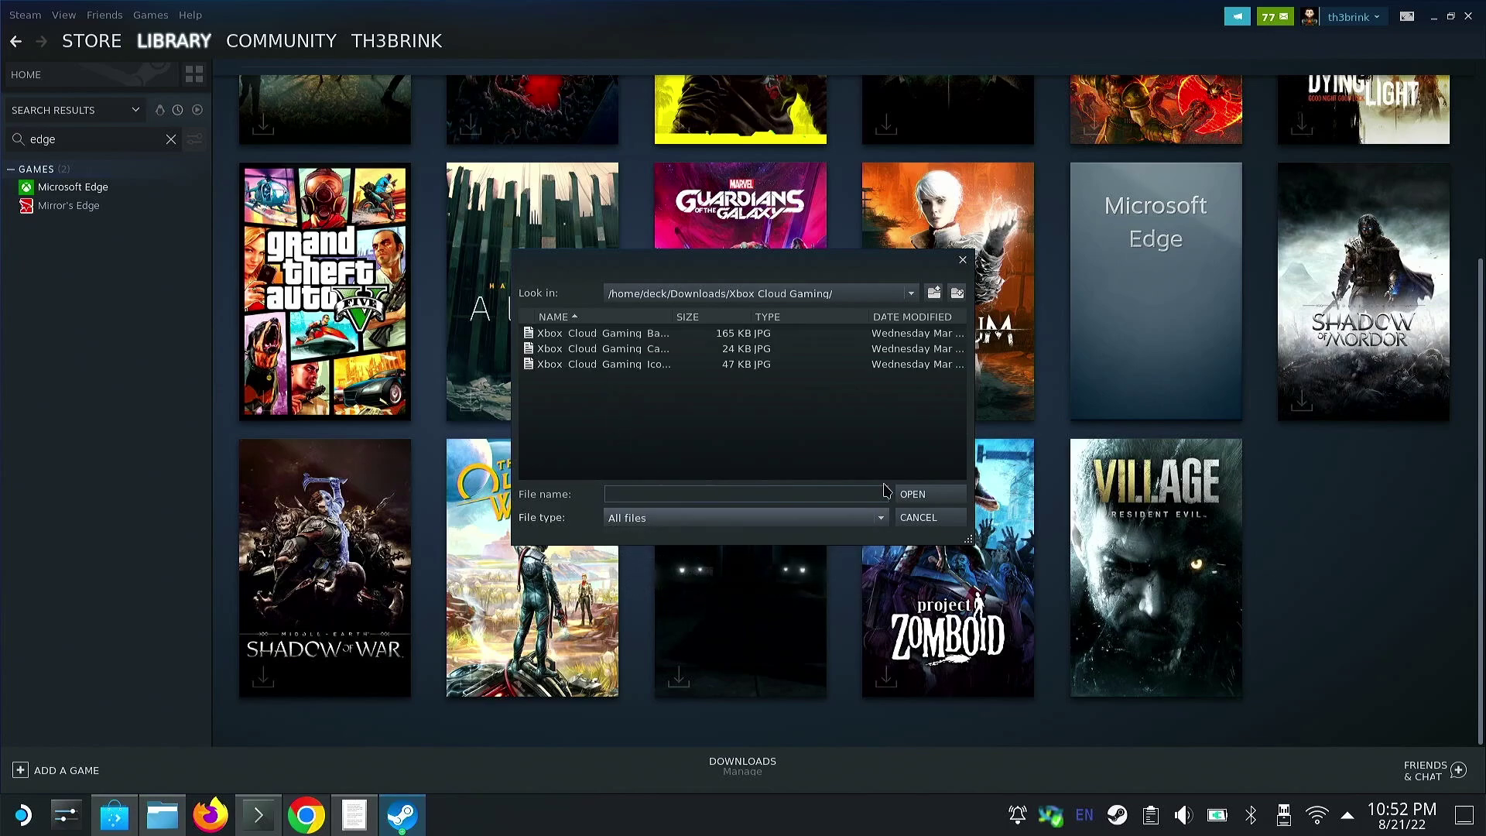
{"action": "left_click", "coordinate": [664, 350]}
{"action": "left_click", "coordinate": [929, 494]}
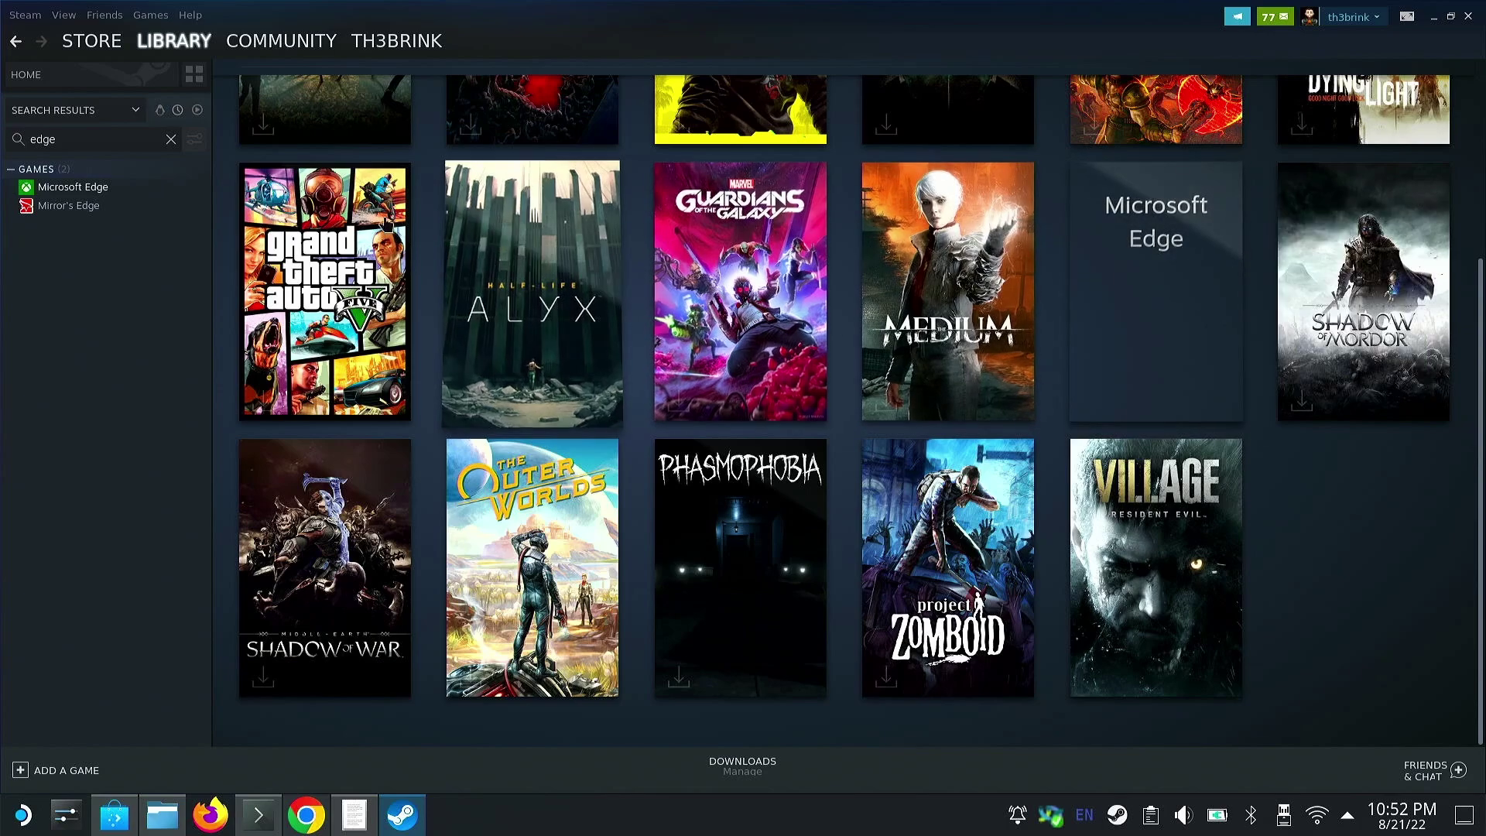
{"action": "left_click", "coordinate": [195, 74]}
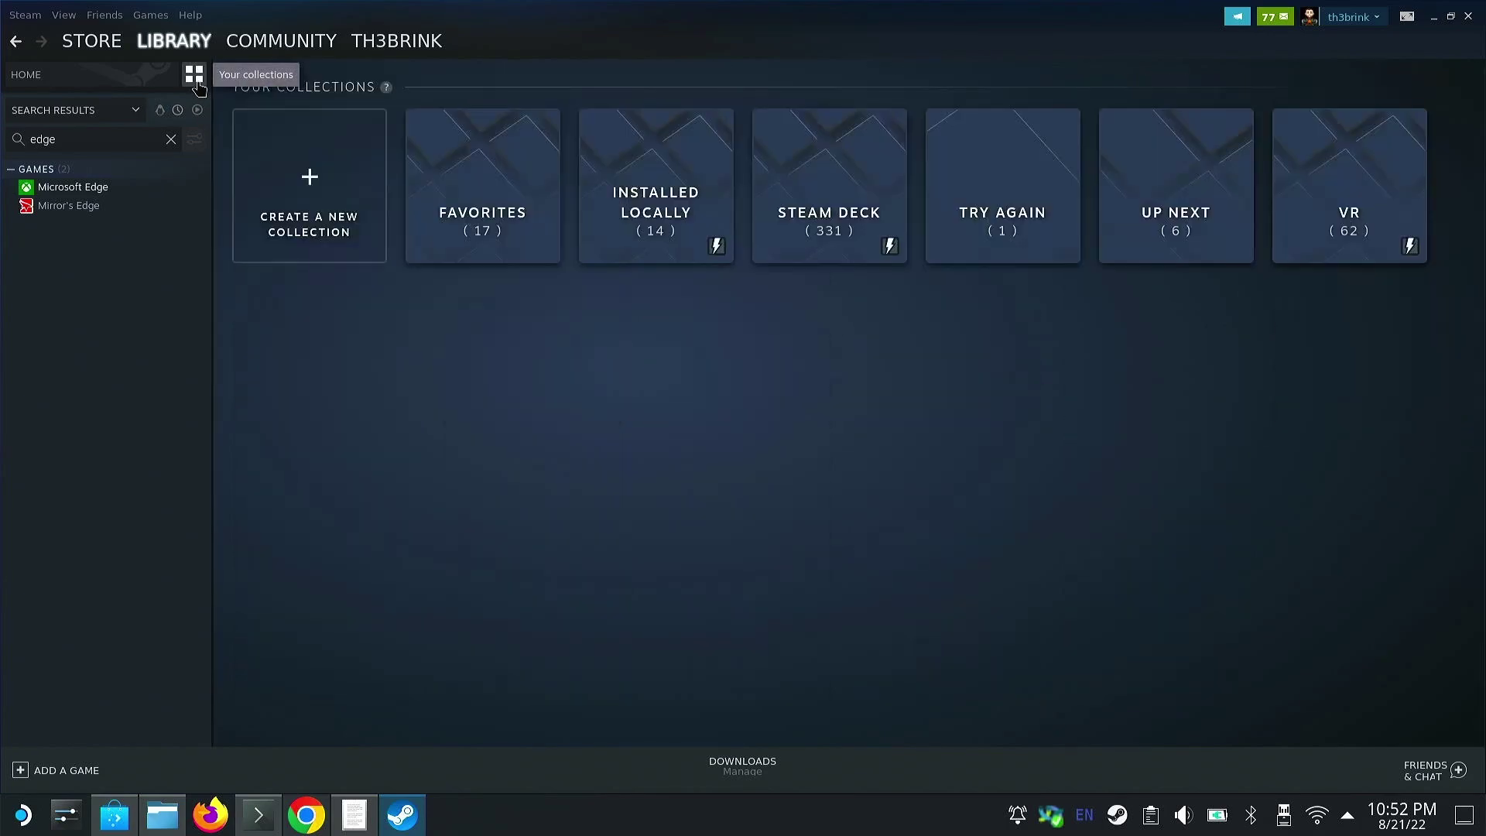
{"action": "key", "text": "alt+Left"}
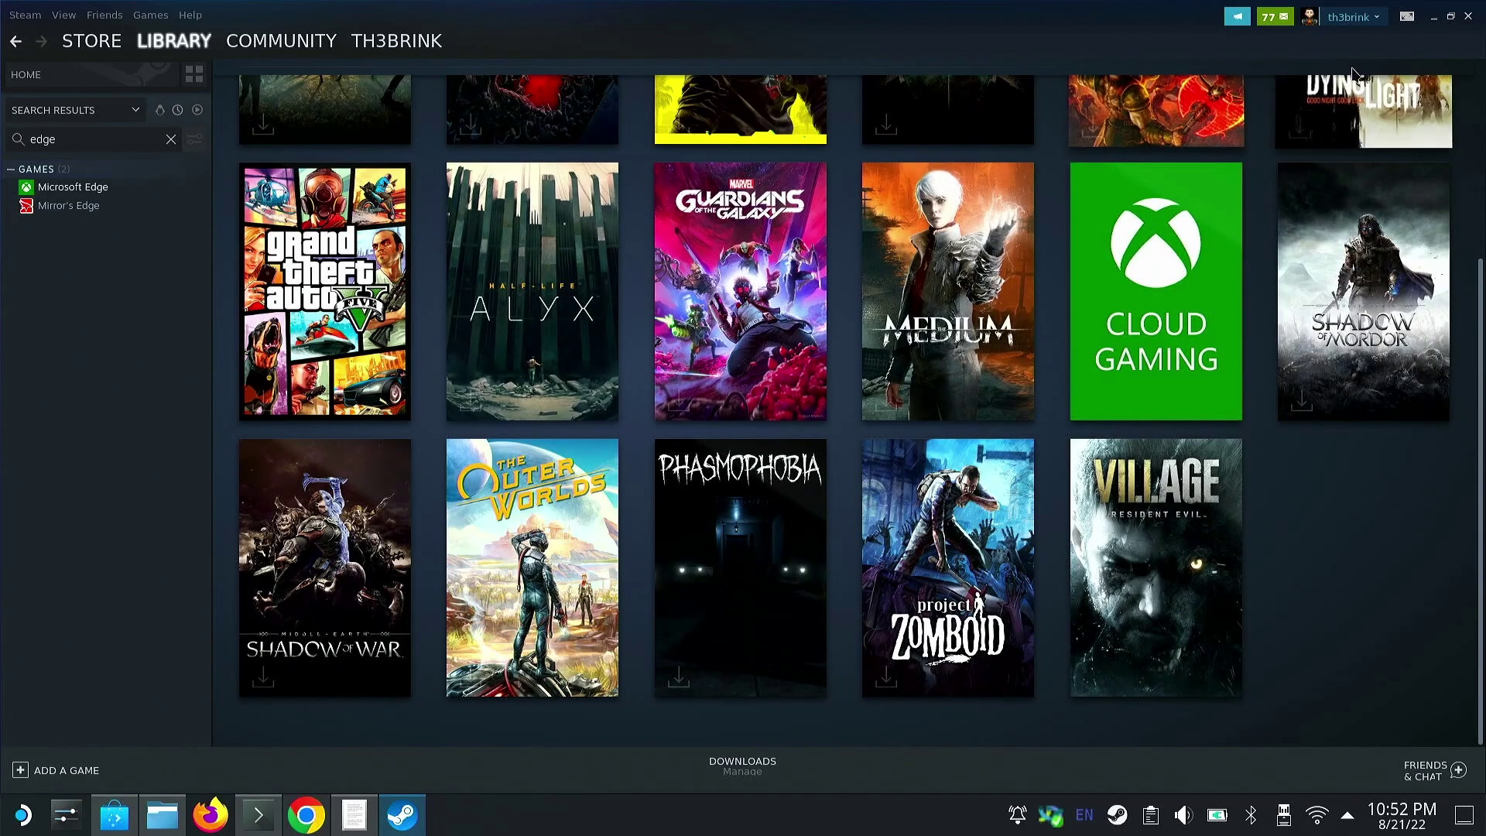
- Minimize the Steam, Dolphin, Konsole and Discover windows to reveal the desktop shortcuts
{"action": "left_click", "coordinate": [1433, 17]}
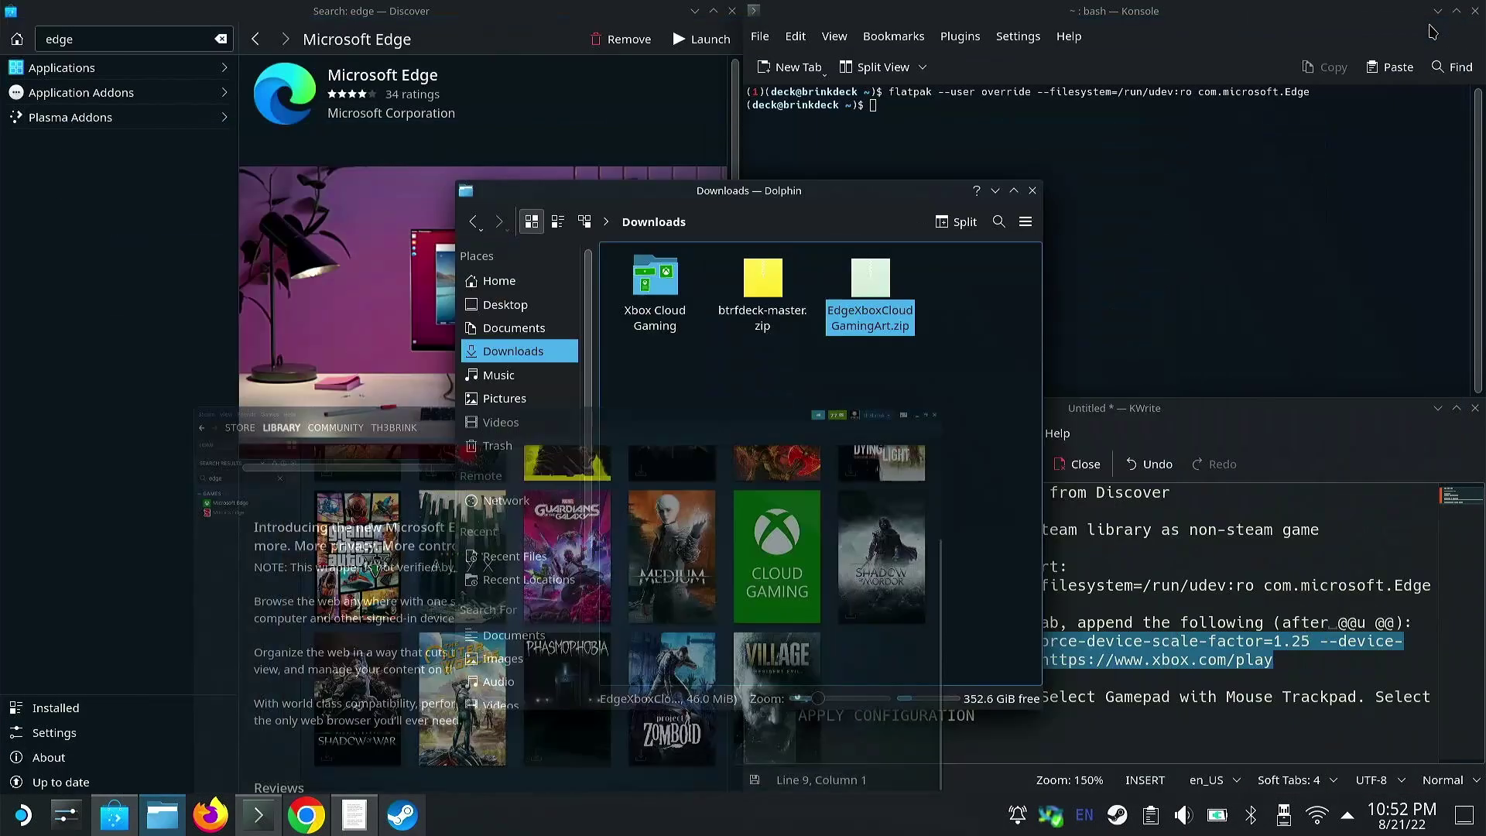
{"action": "left_click", "coordinate": [993, 192]}
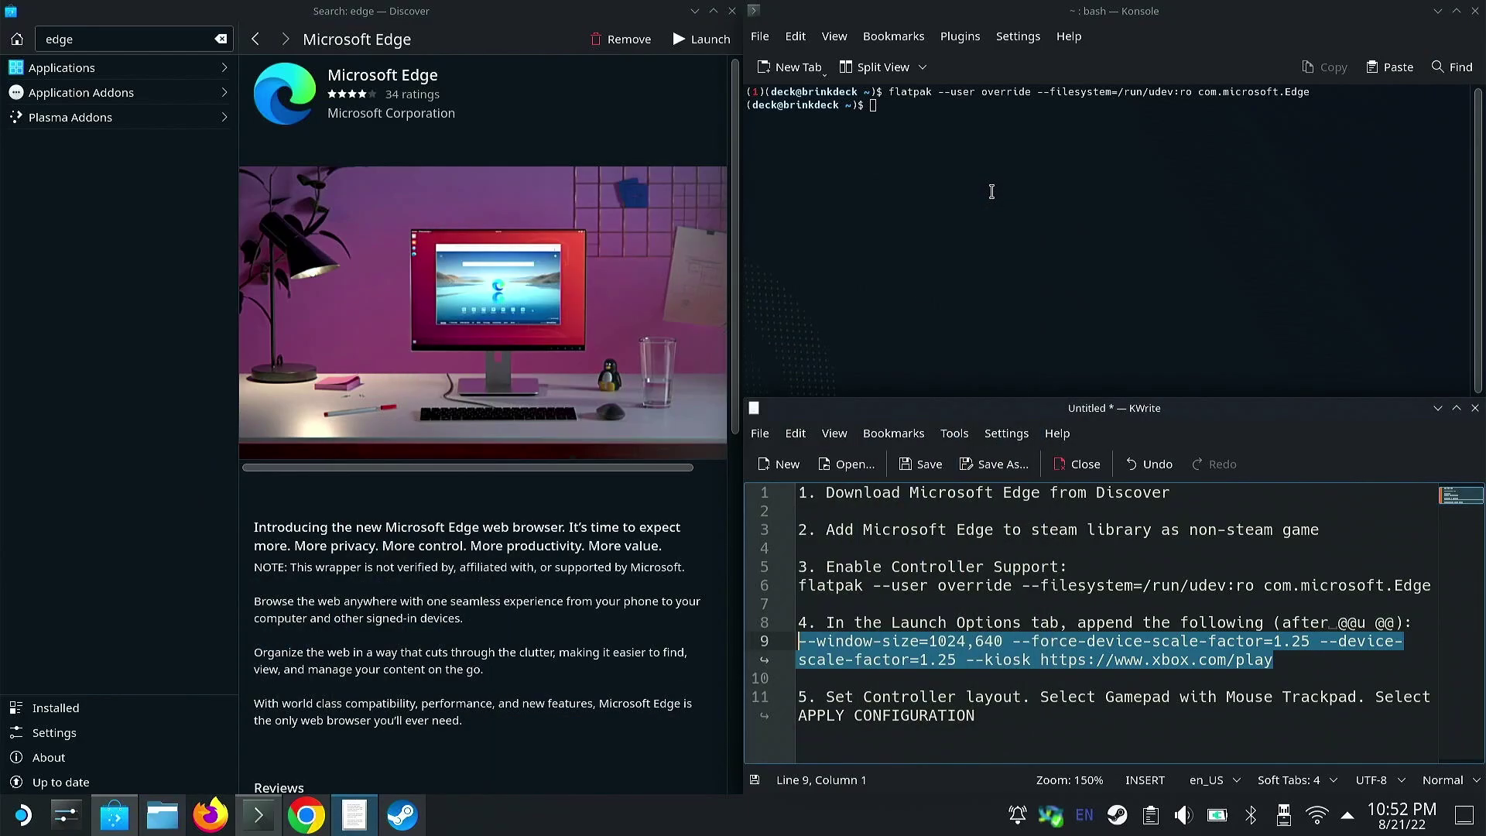
{"action": "left_click", "coordinate": [1437, 11]}
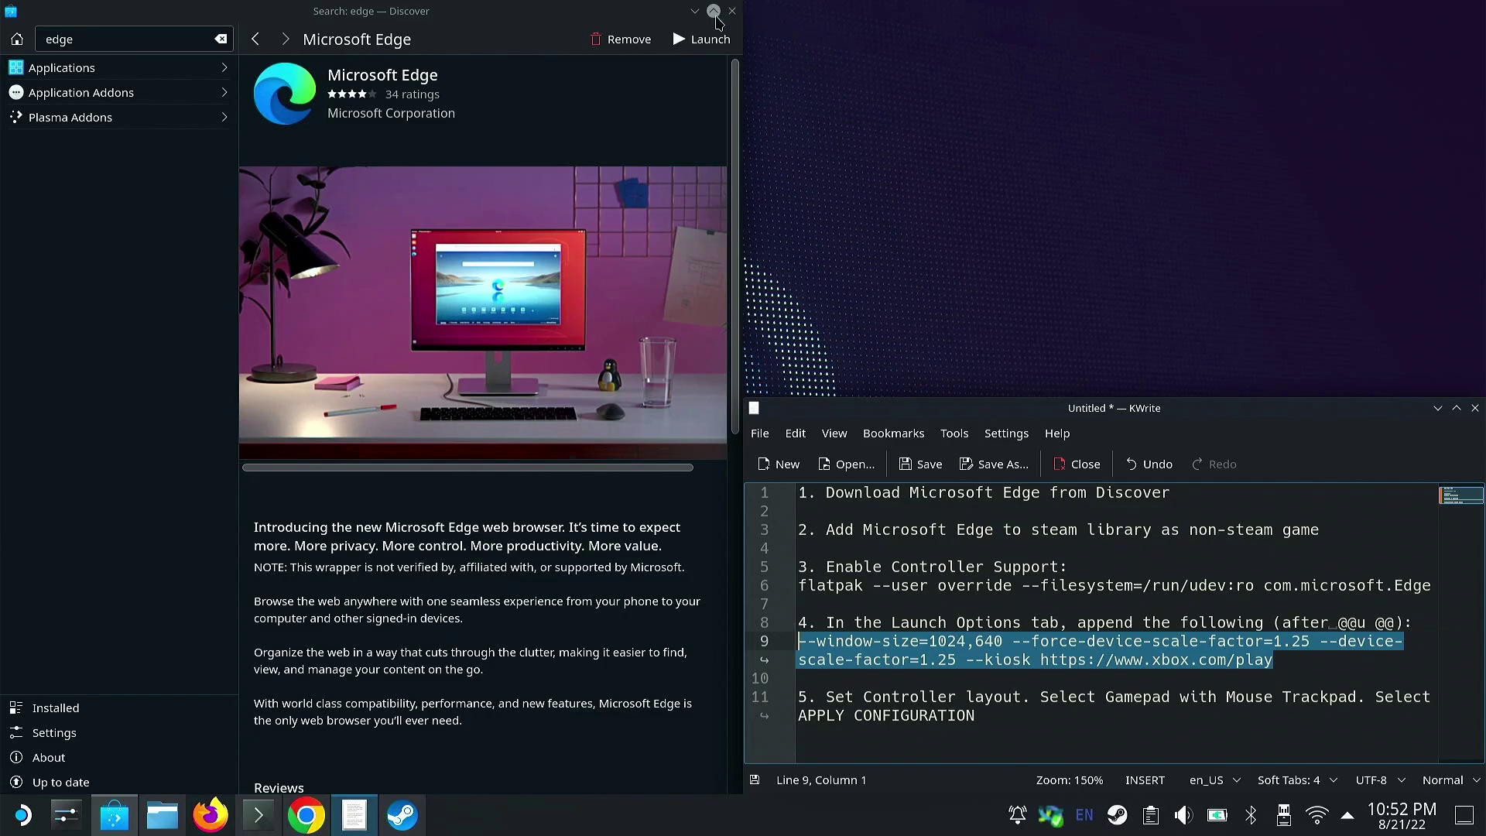
{"action": "left_click", "coordinate": [694, 11]}
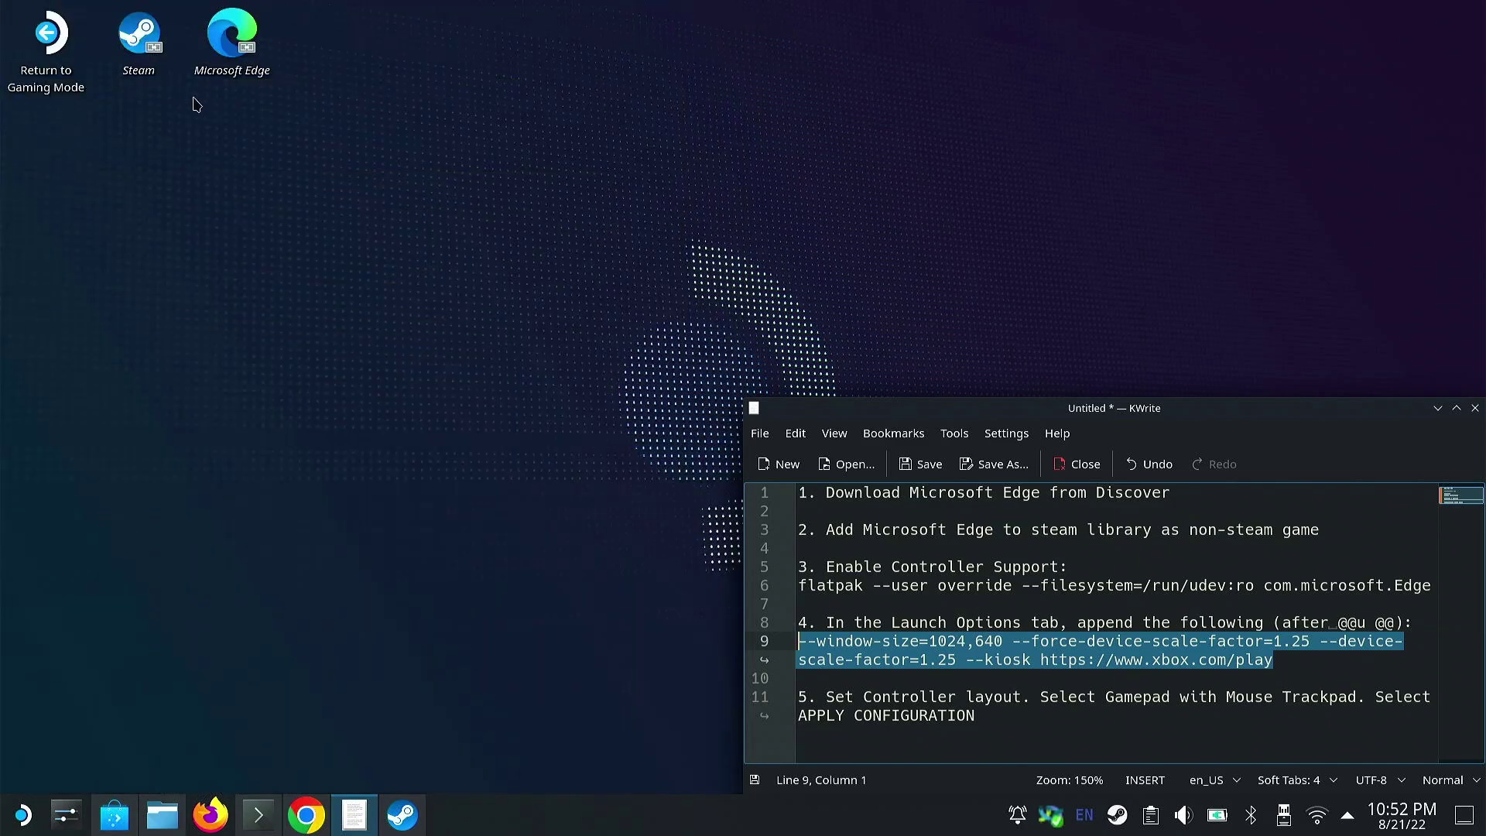
- Switch the Steam Deck from the desktop to Gaming Mode and highlight Microsoft Edge in Recent Games
{"action": "left_click", "coordinate": [46, 74]}
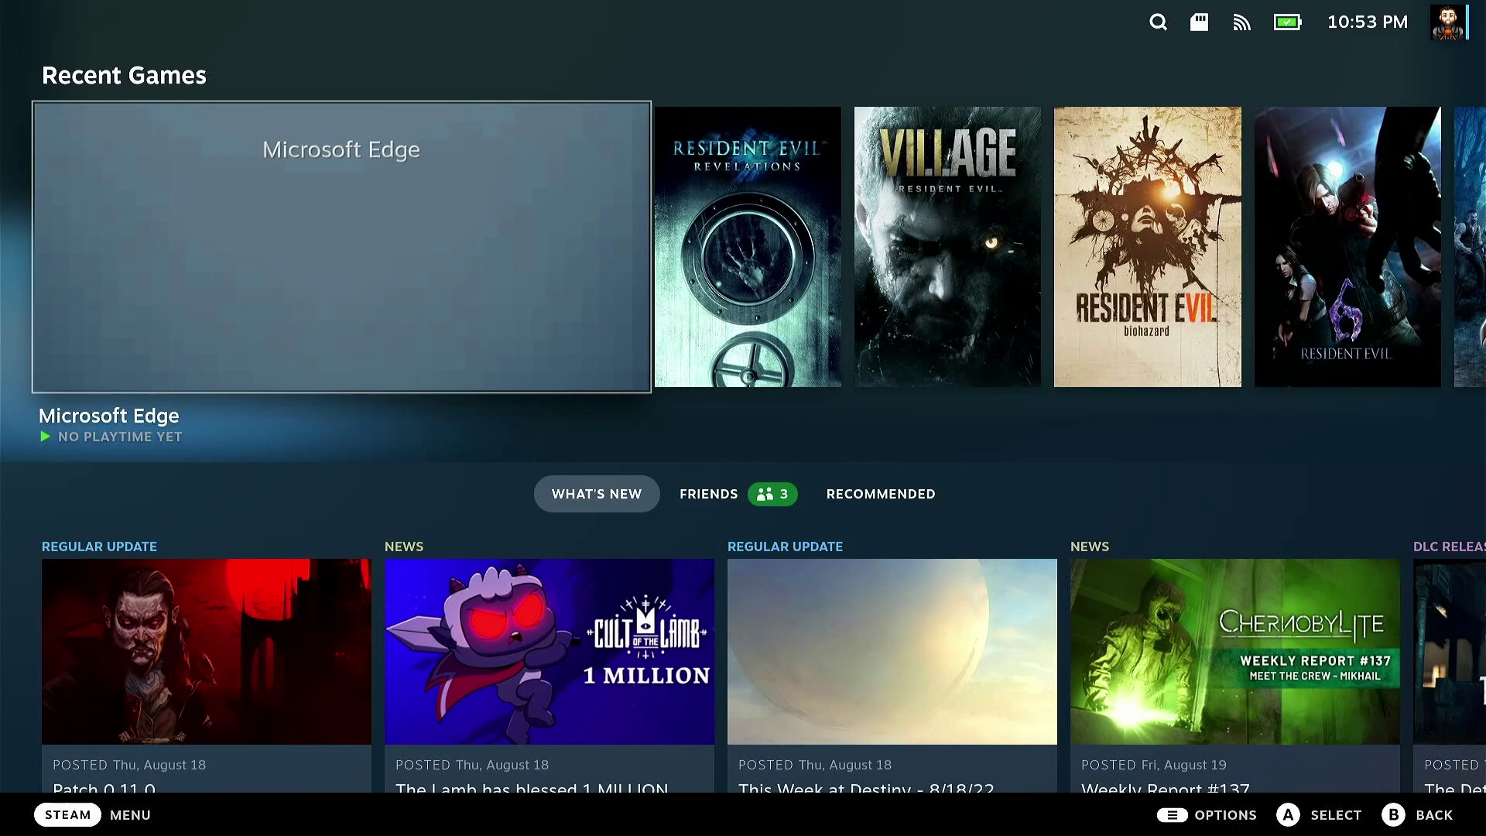
{"action": "key", "text": "Right"}
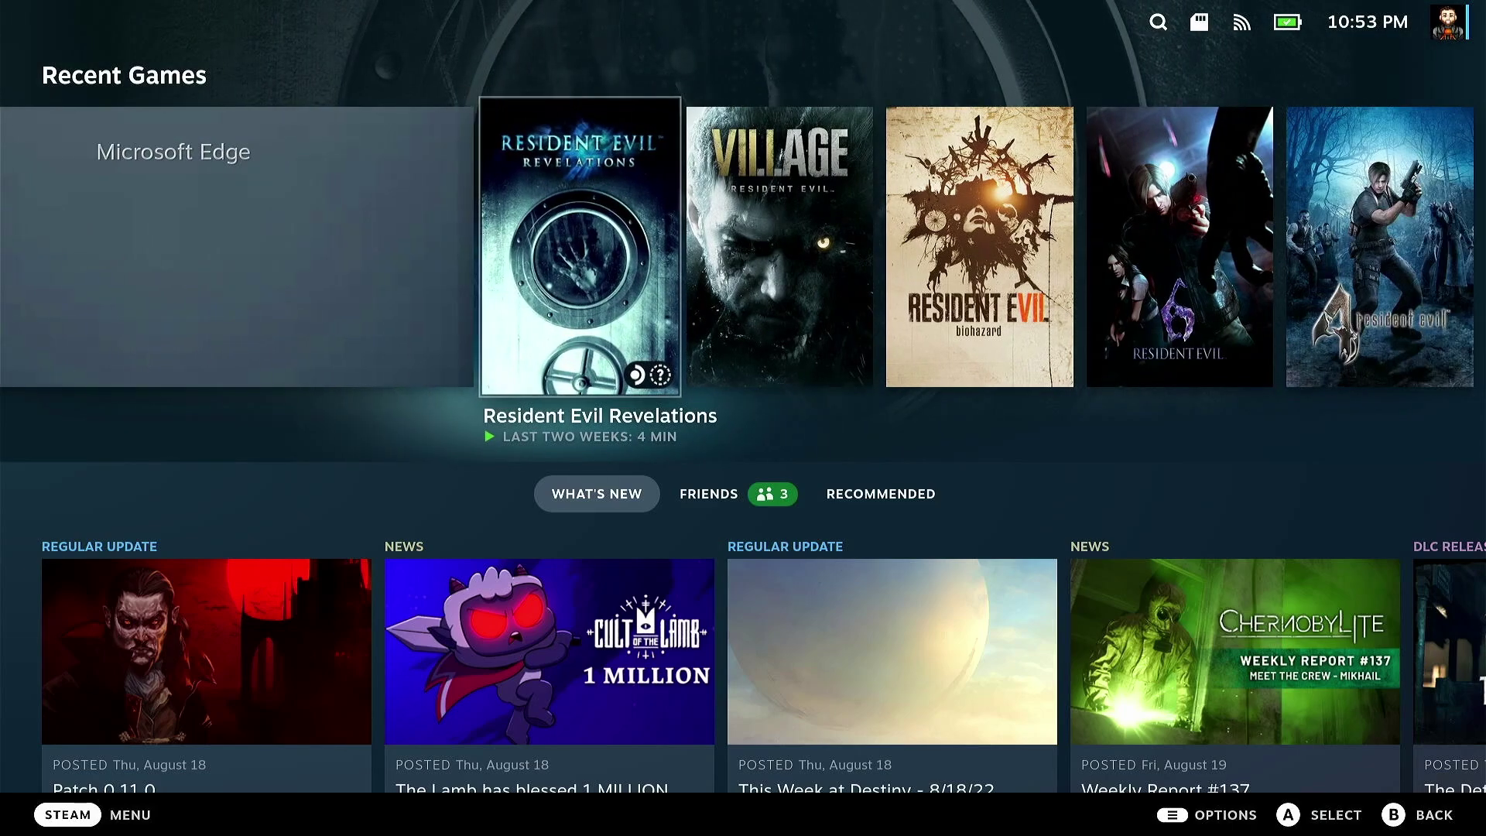
{"action": "key", "text": "Left"}
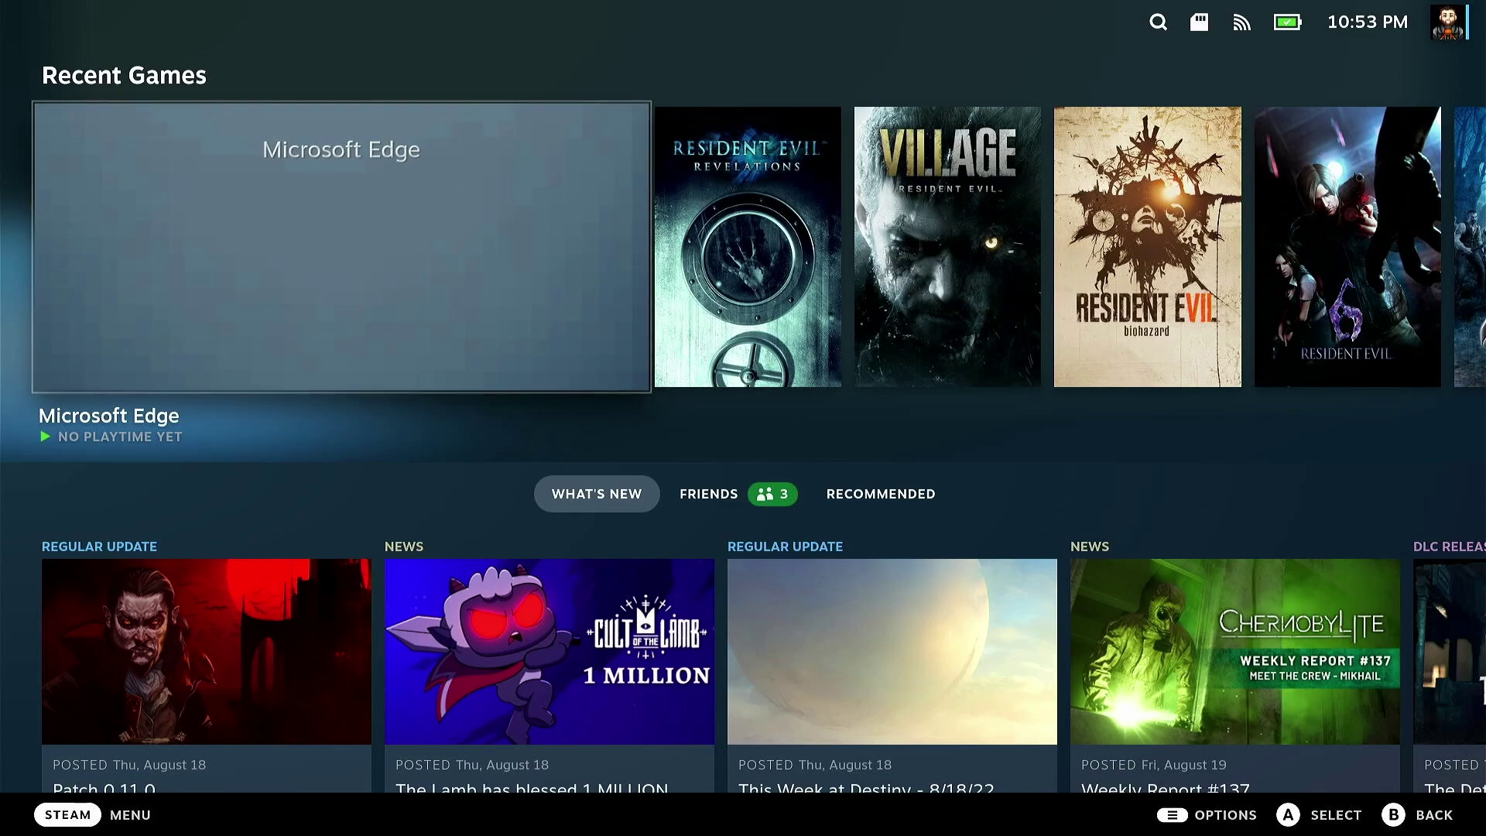
- Open the Steam library and show its Non-Steam collection
{"action": "key", "text": "ctrl+1"}
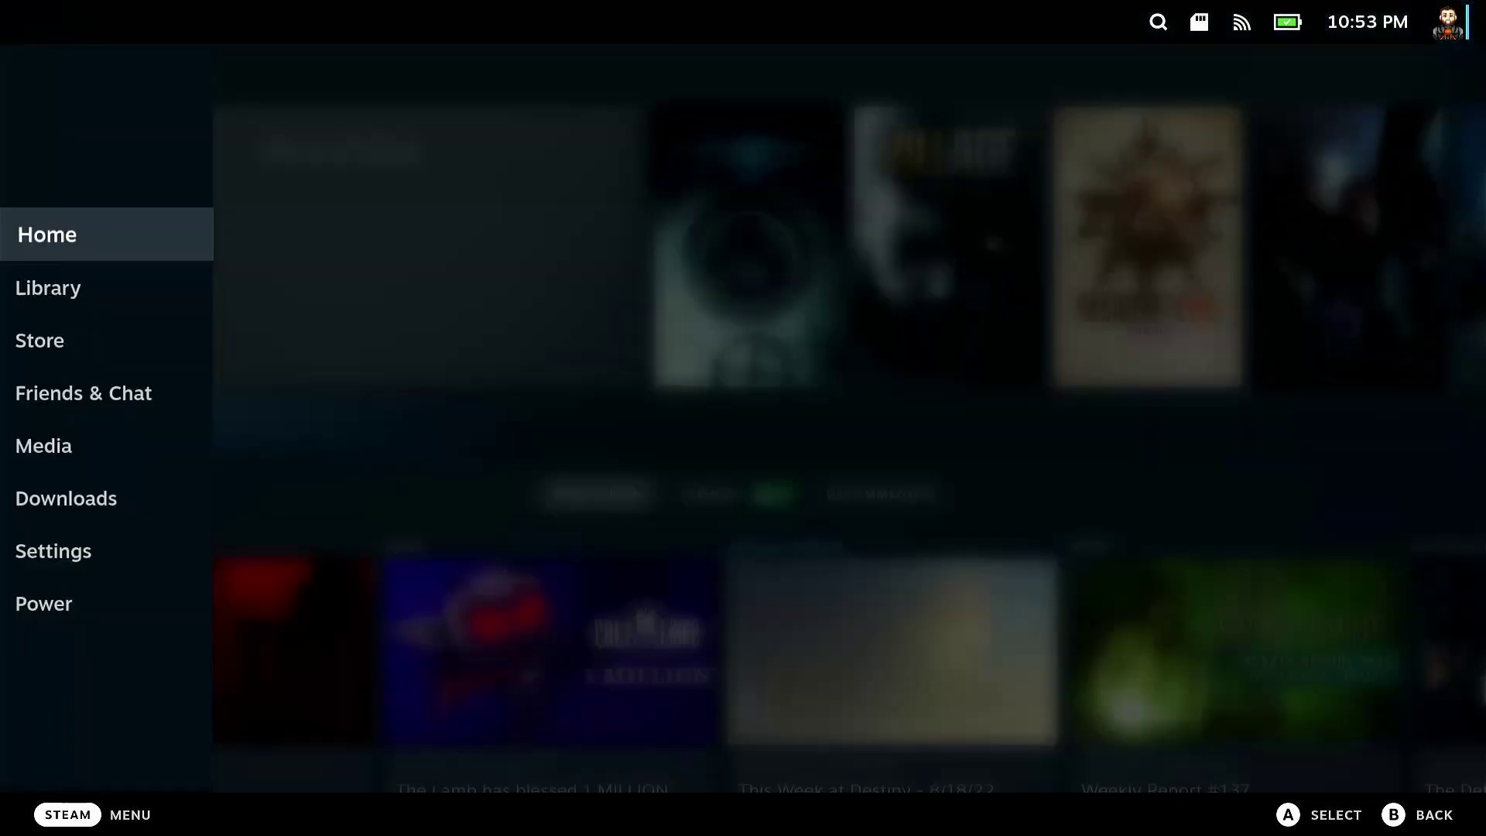
{"action": "key", "text": "Down"}
{"action": "key", "text": "Return"}
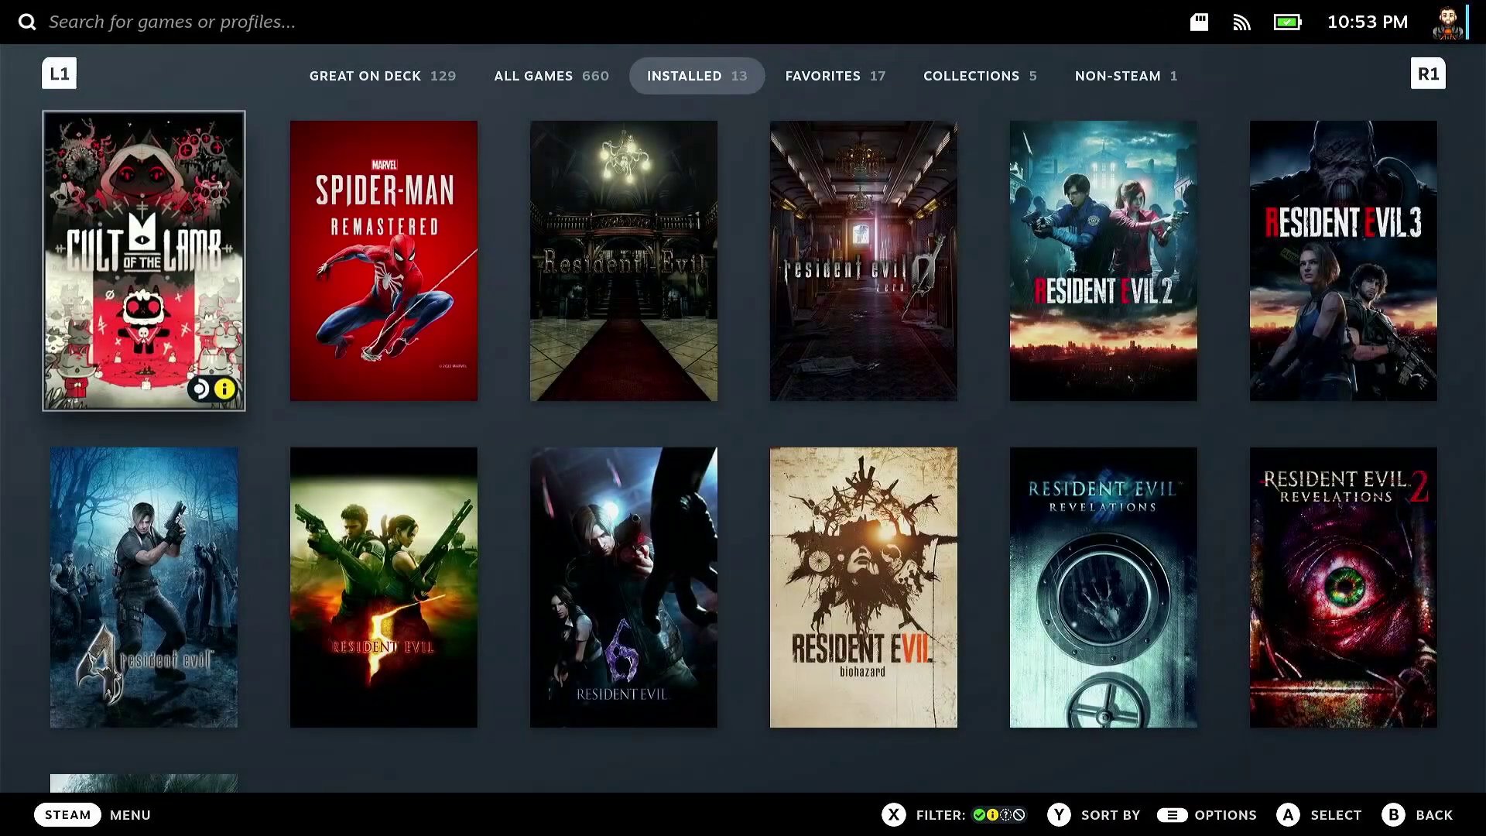
{"action": "key", "text": "Tab"}
{"action": "key", "text": "Tab"}
{"action": "key", "text": "Tab"}
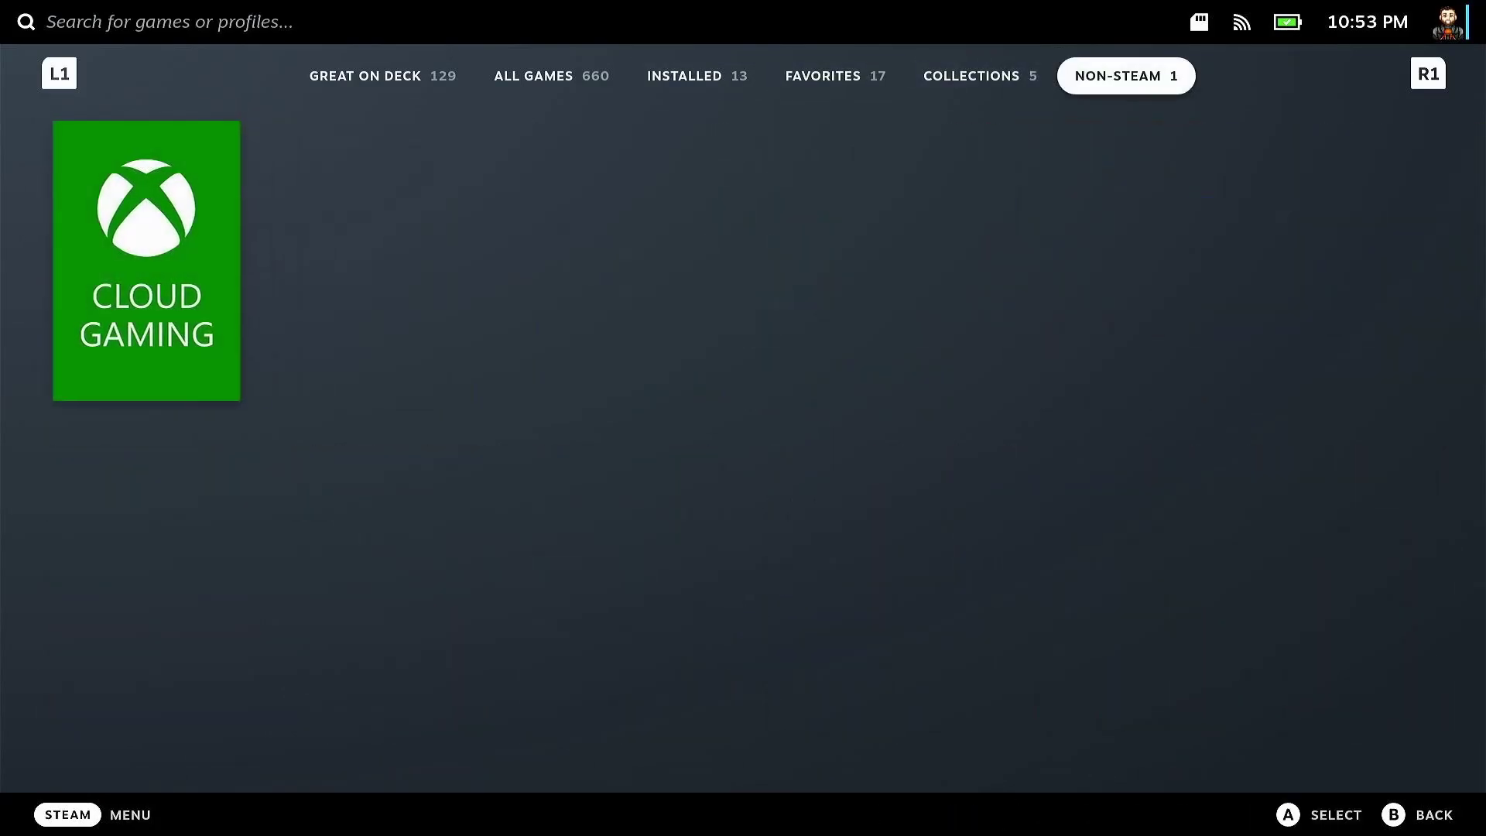
- Open the Cloud Gaming tile's Microsoft Edge page and launch it
{"action": "key", "text": "Down"}
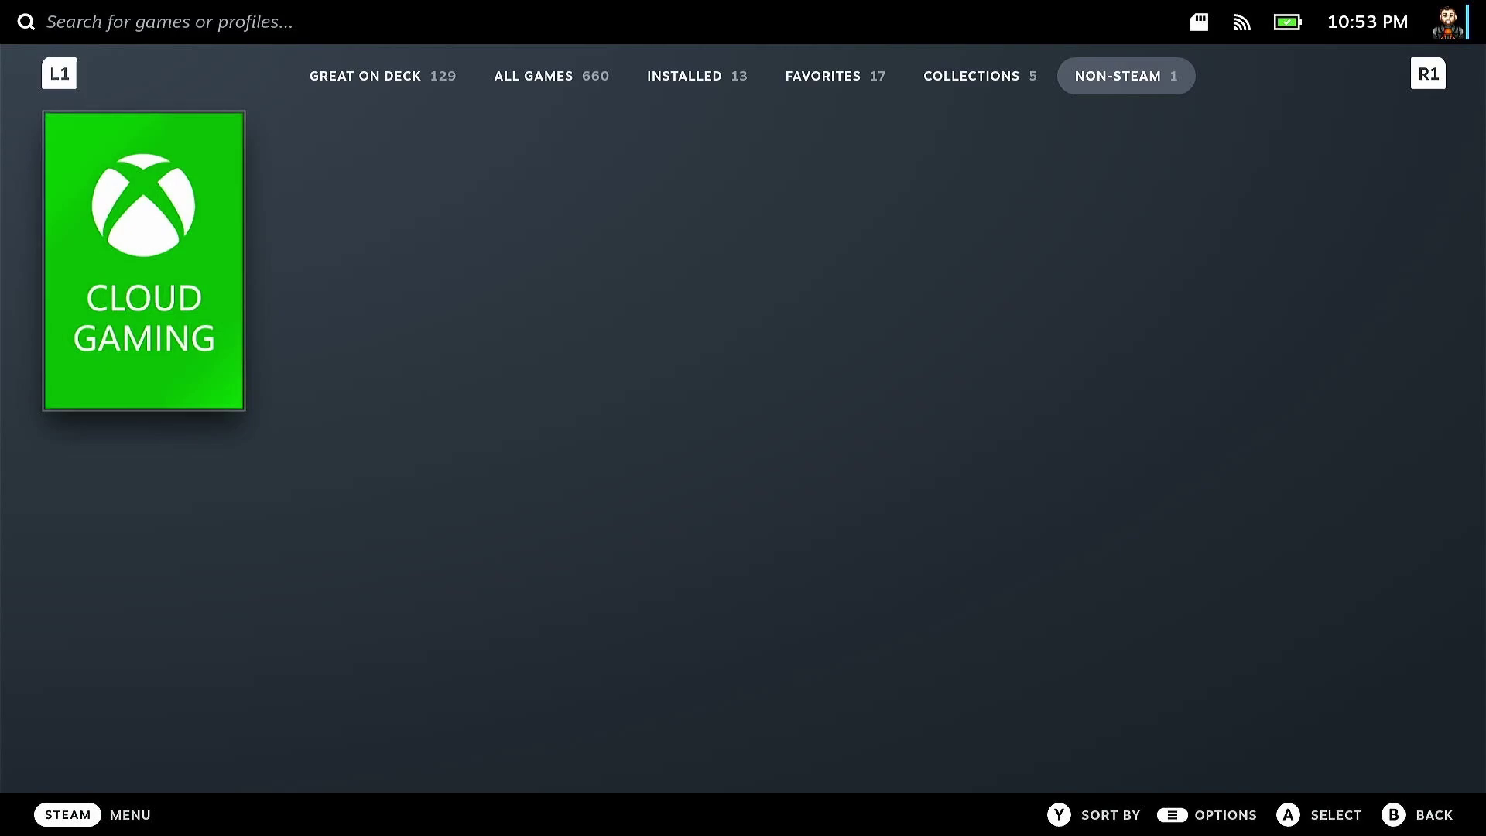
{"action": "key", "text": "Return"}
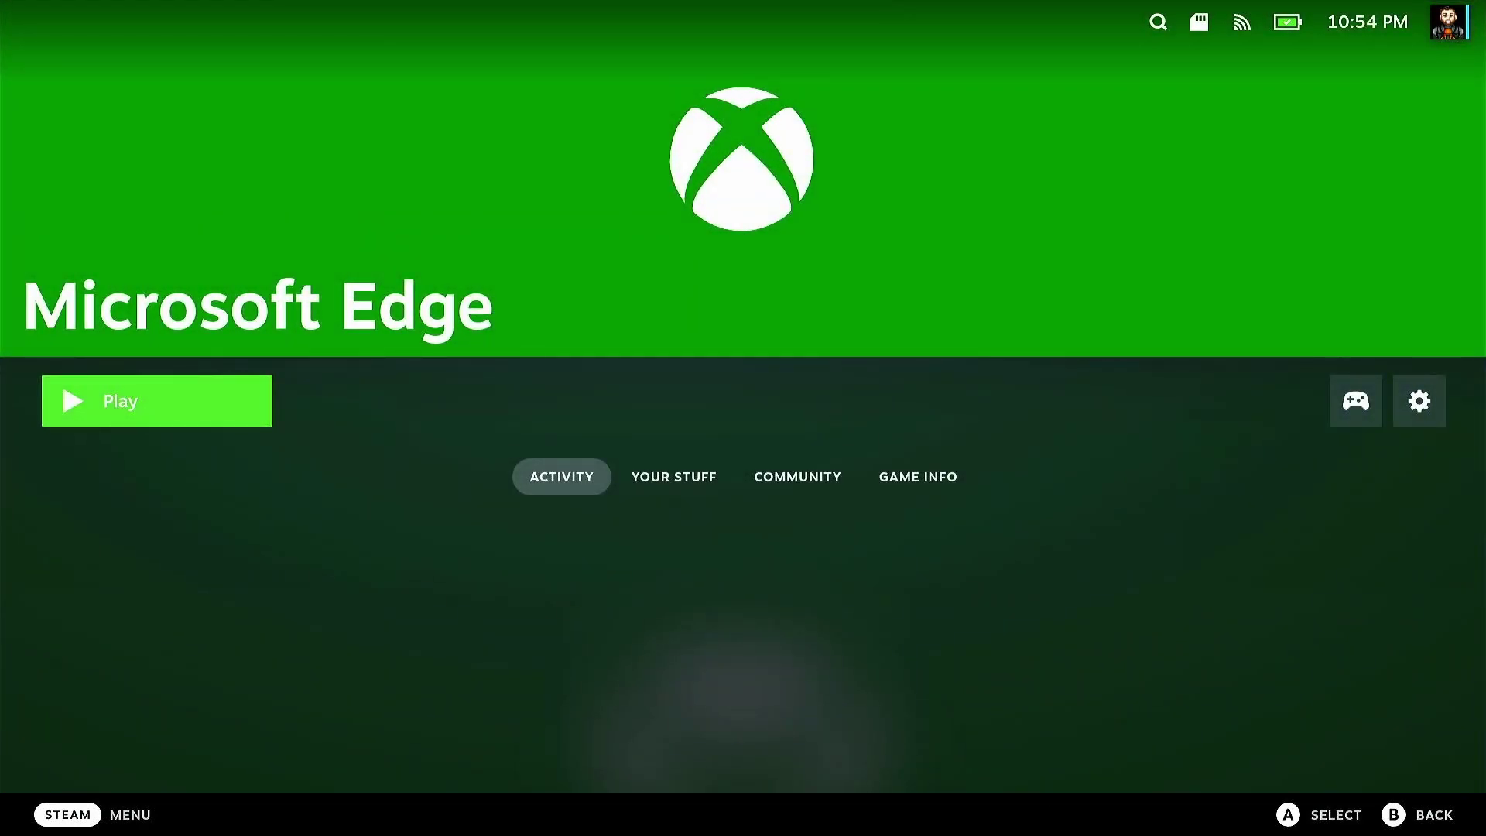
{"action": "key", "text": "Down"}
{"action": "key", "text": "Up"}
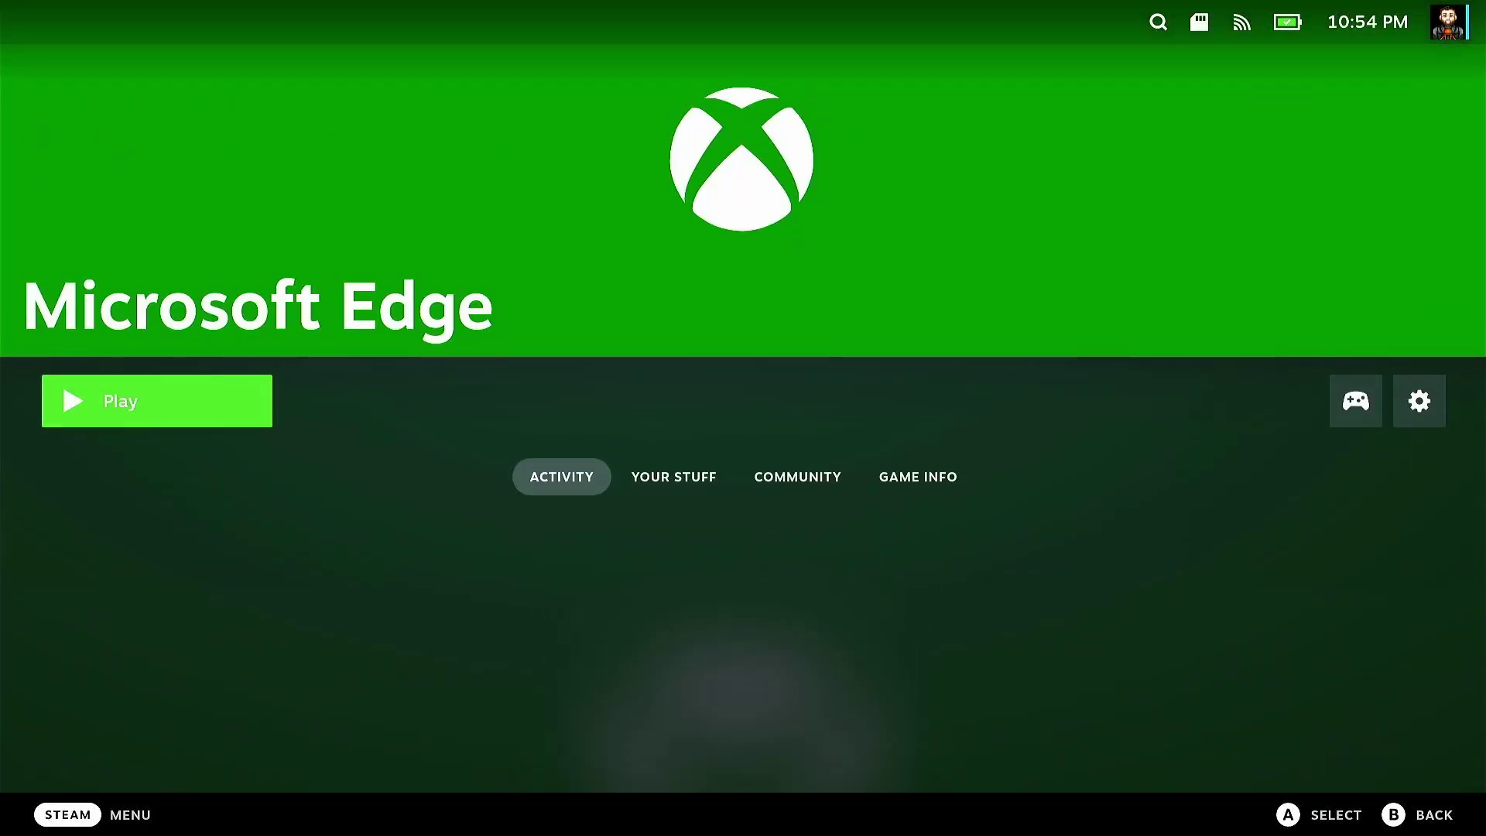
{"action": "key", "text": "Return"}
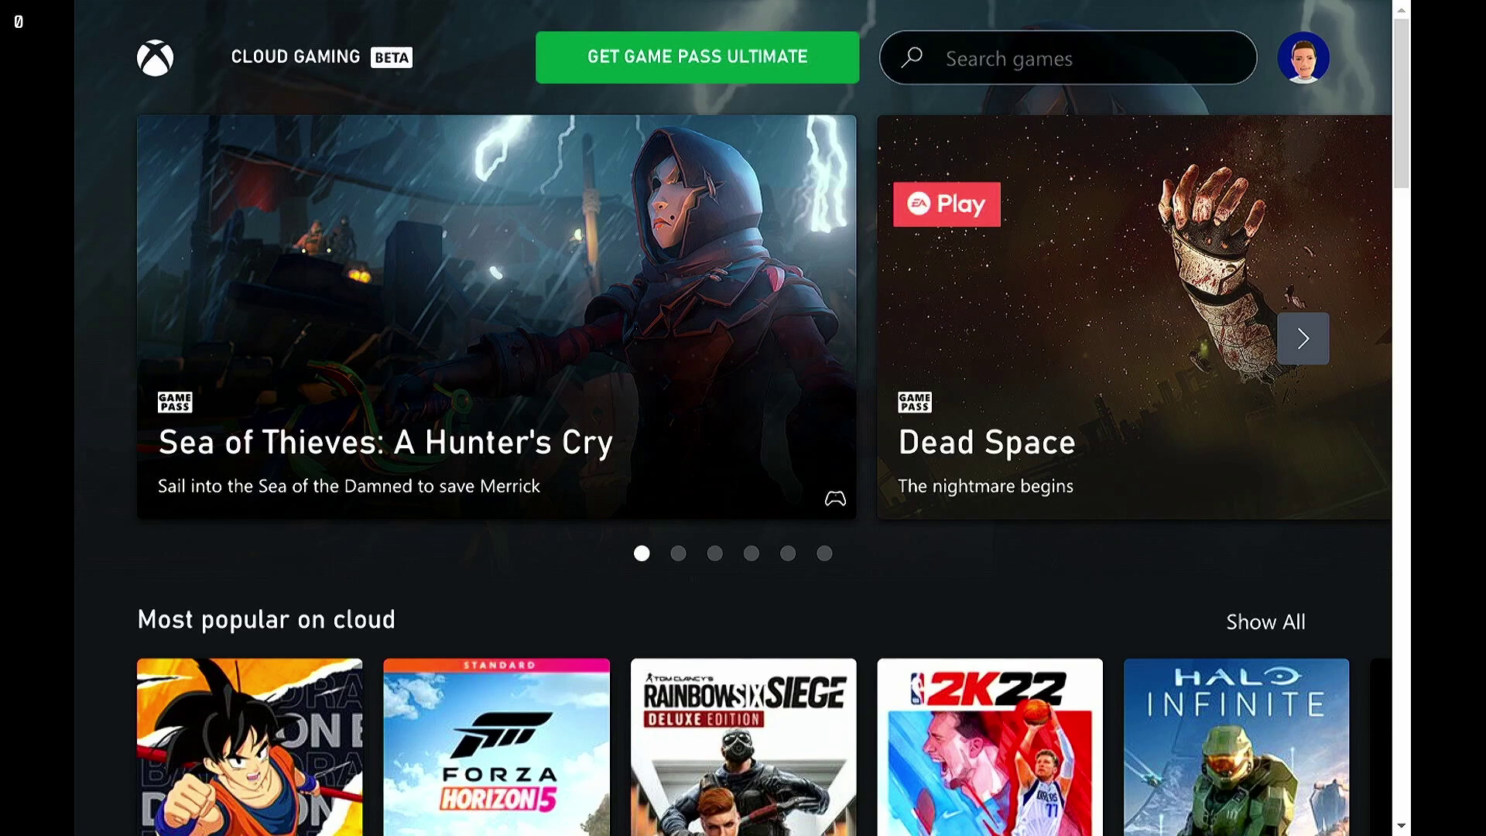
- Browse the Xbox Cloud Gaming home page with the controller, through the featured, Most popular on cloud and Recently added rows
{"action": "key", "text": "Tab"}
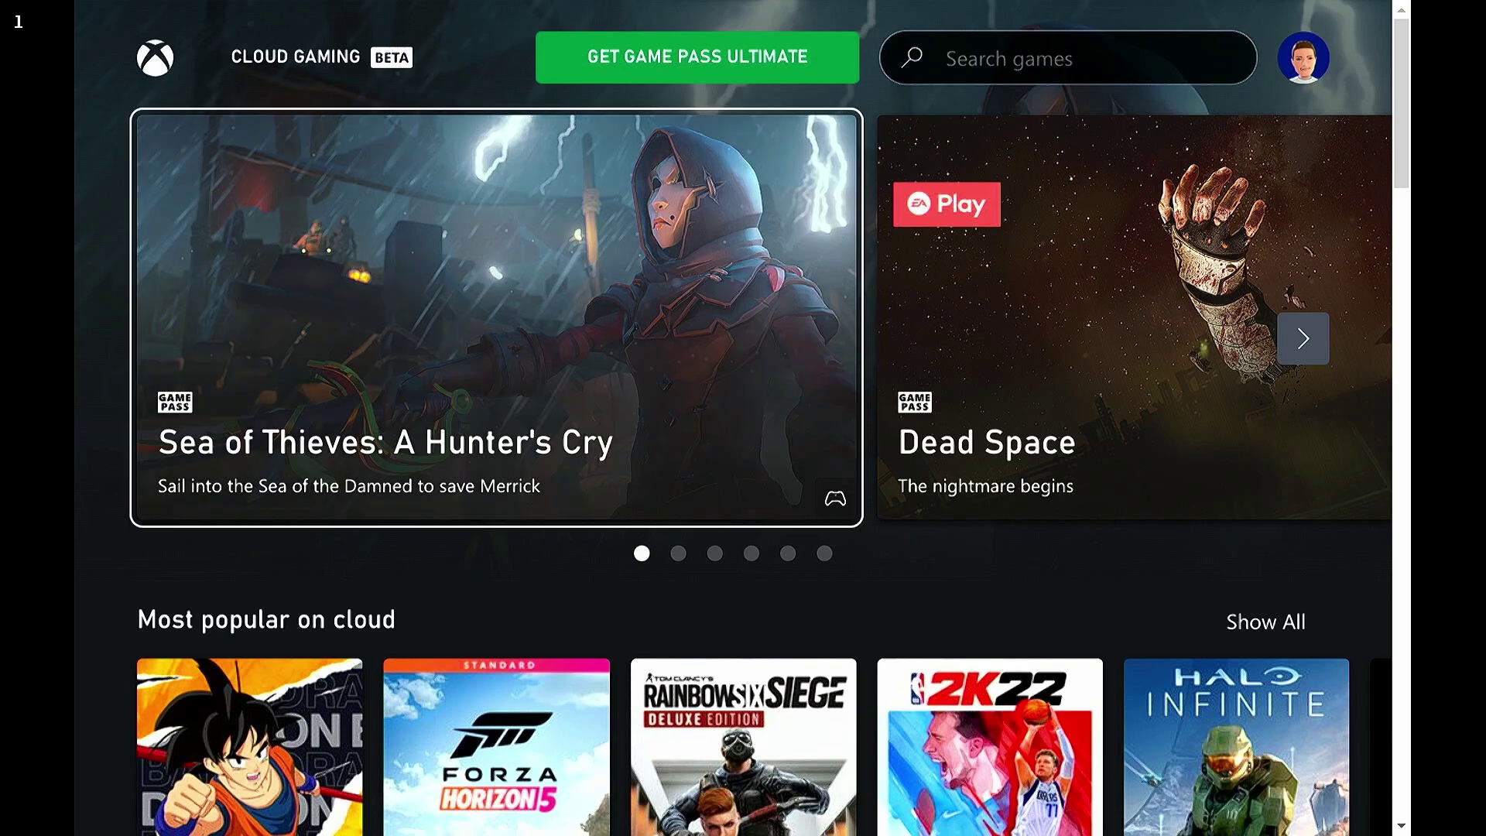
{"action": "key", "text": "Down"}
{"action": "key", "text": "Up"}
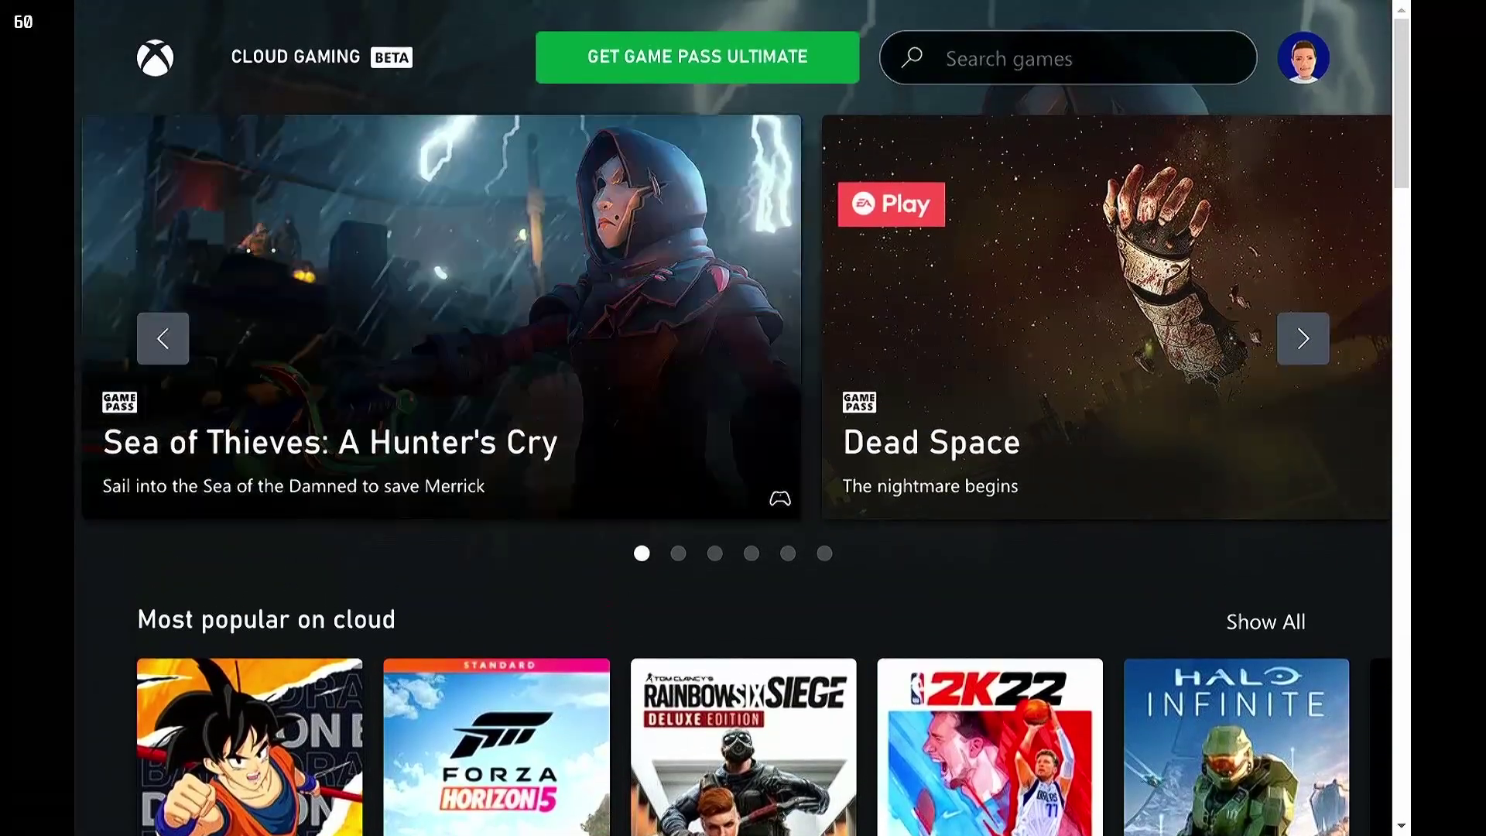
{"action": "key", "text": "Right"}
{"action": "key", "text": "Left"}
{"action": "key", "text": "Down"}
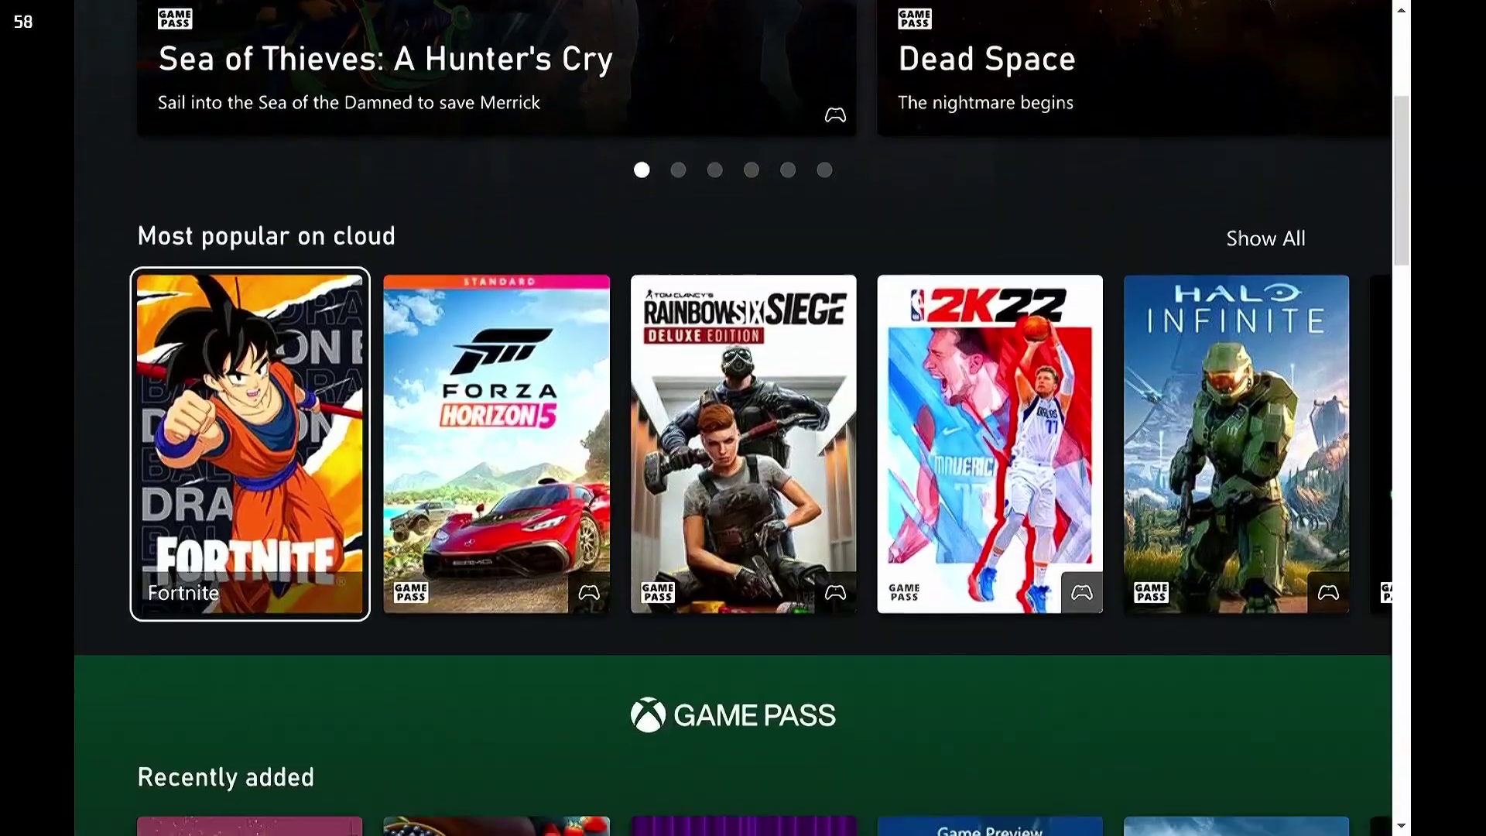
{"action": "key", "text": "Down"}
{"action": "key", "text": "Up"}
{"action": "key", "text": "Right"}
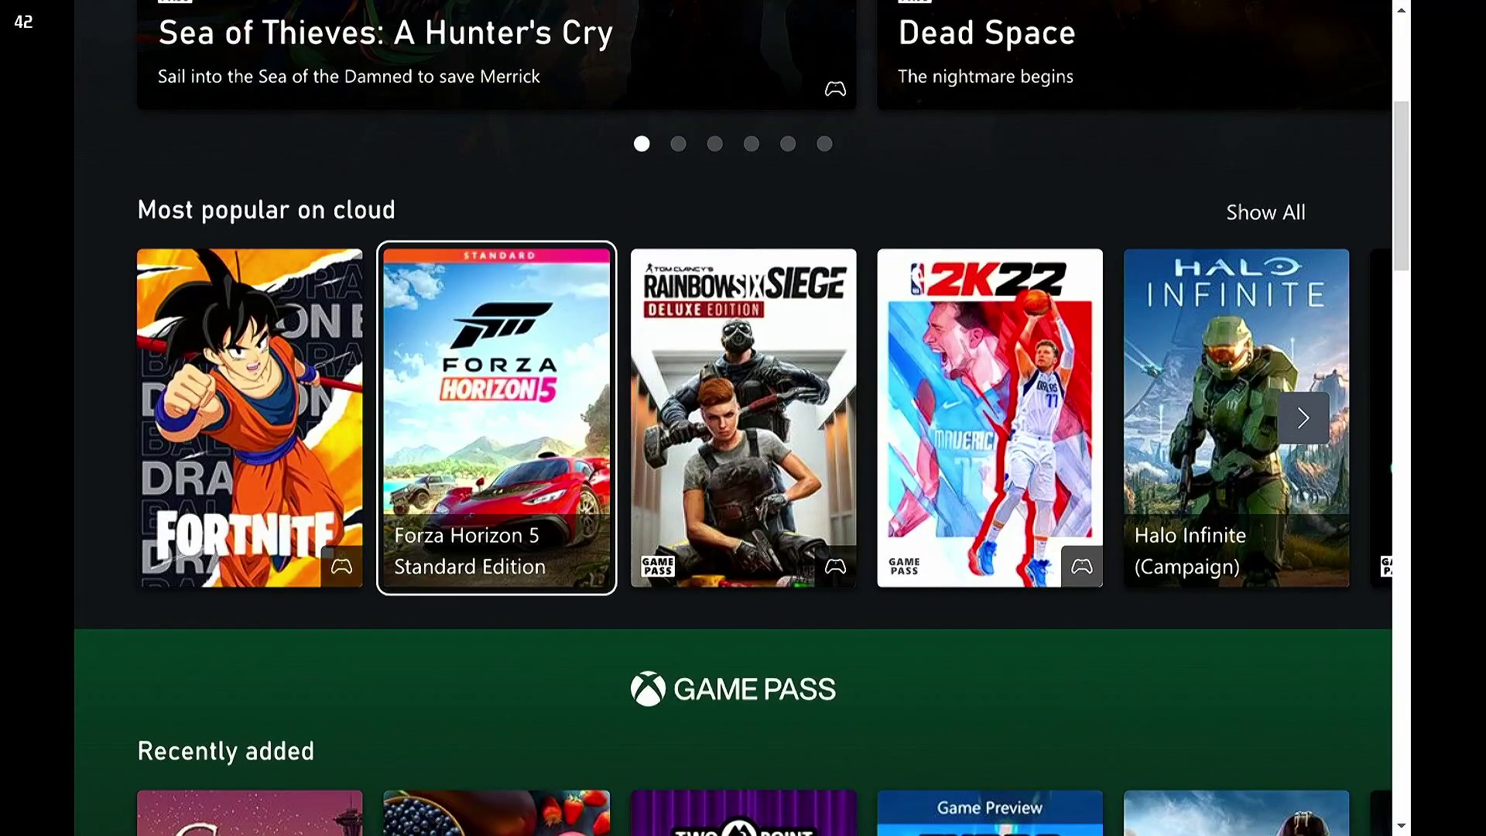
{"action": "key", "text": "Left"}
{"action": "key", "text": "Up"}
{"action": "key", "text": "Down"}
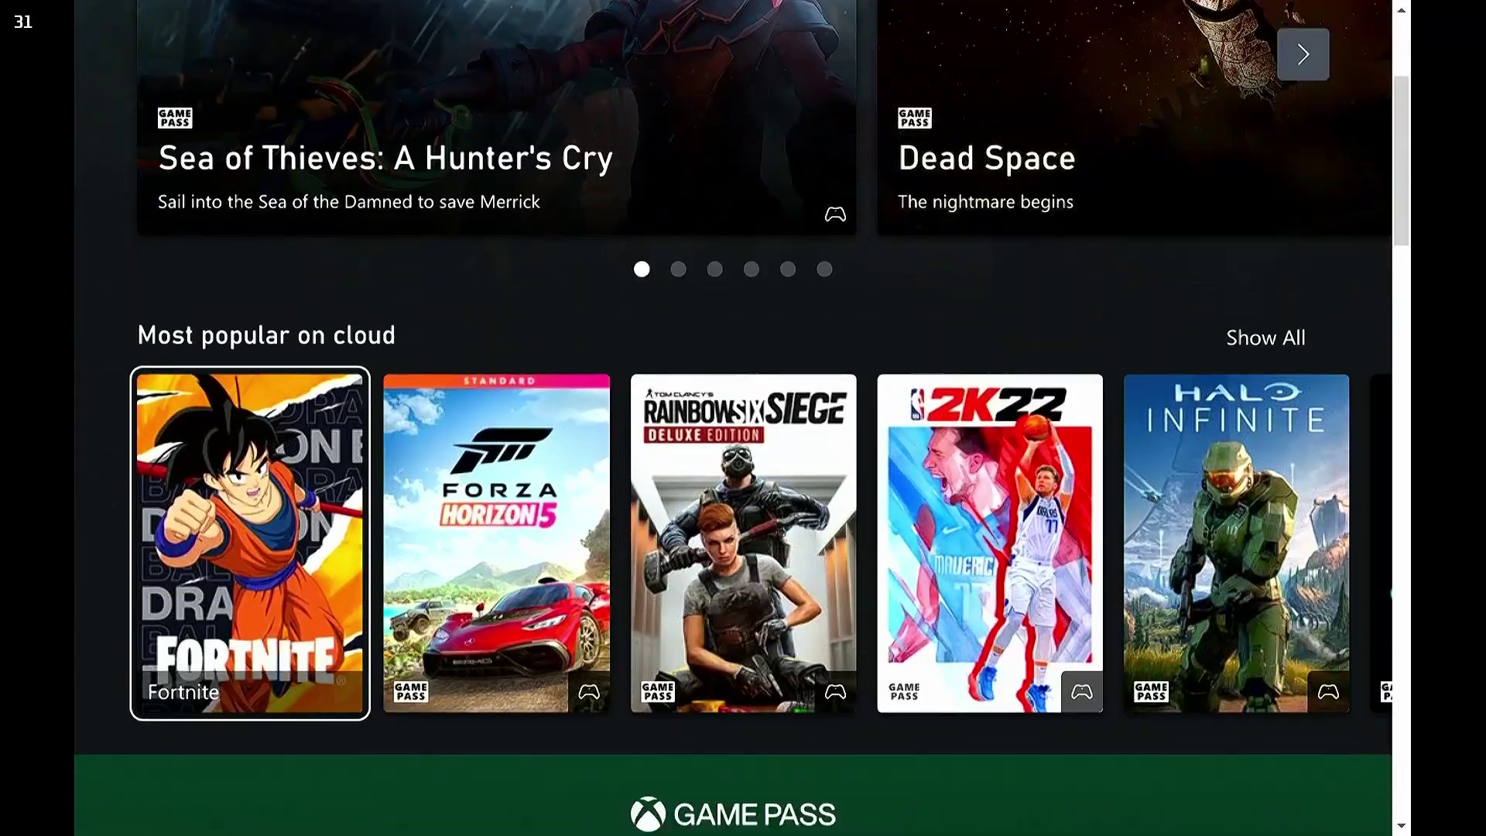
{"action": "key", "text": "Down"}
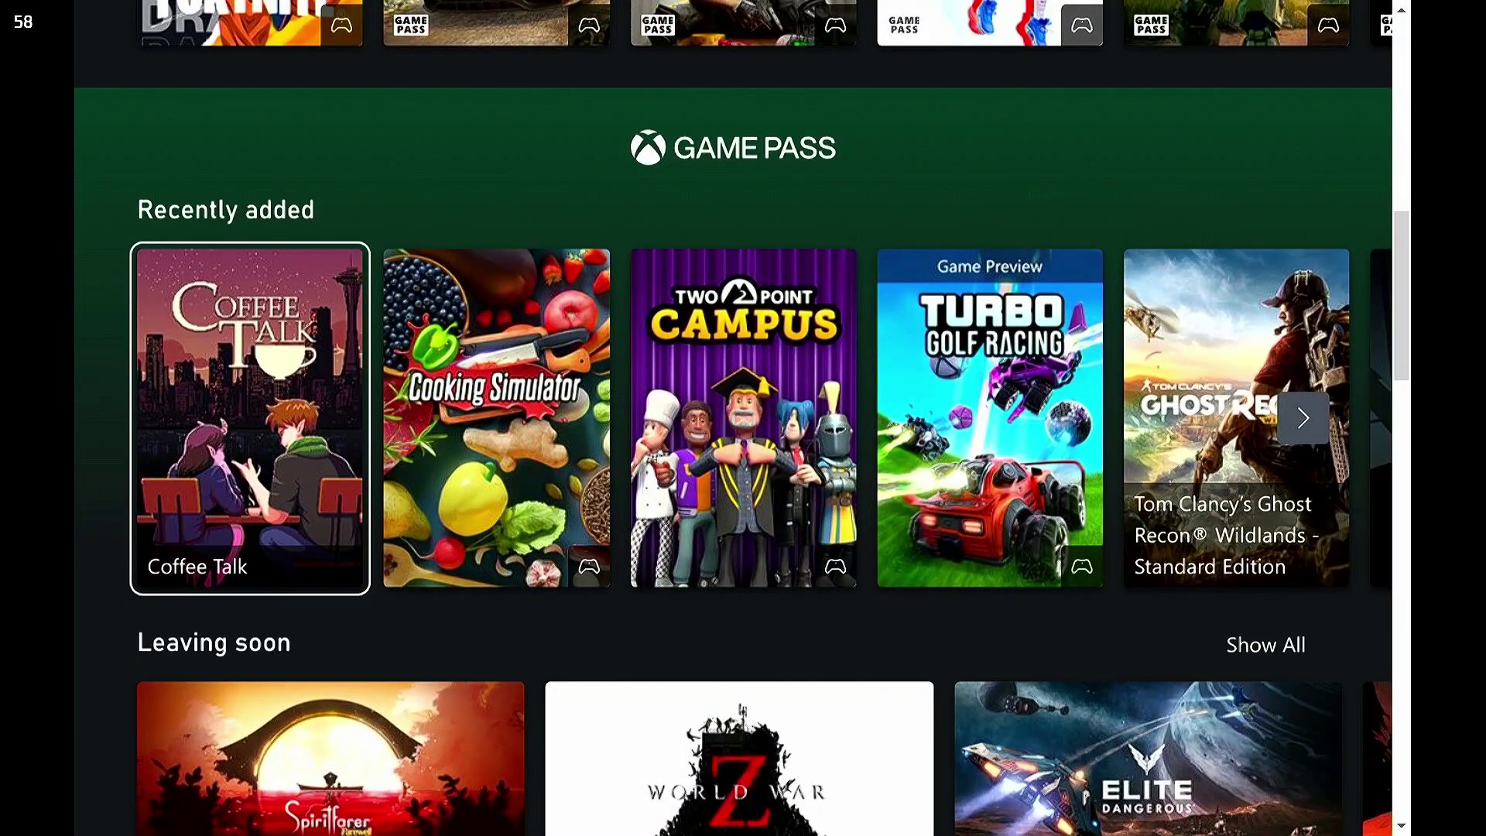
- Open the World War Z game page from the Leaving soon row
{"action": "key", "text": "Down"}
{"action": "key", "text": "Right"}
{"action": "key", "text": "Return"}
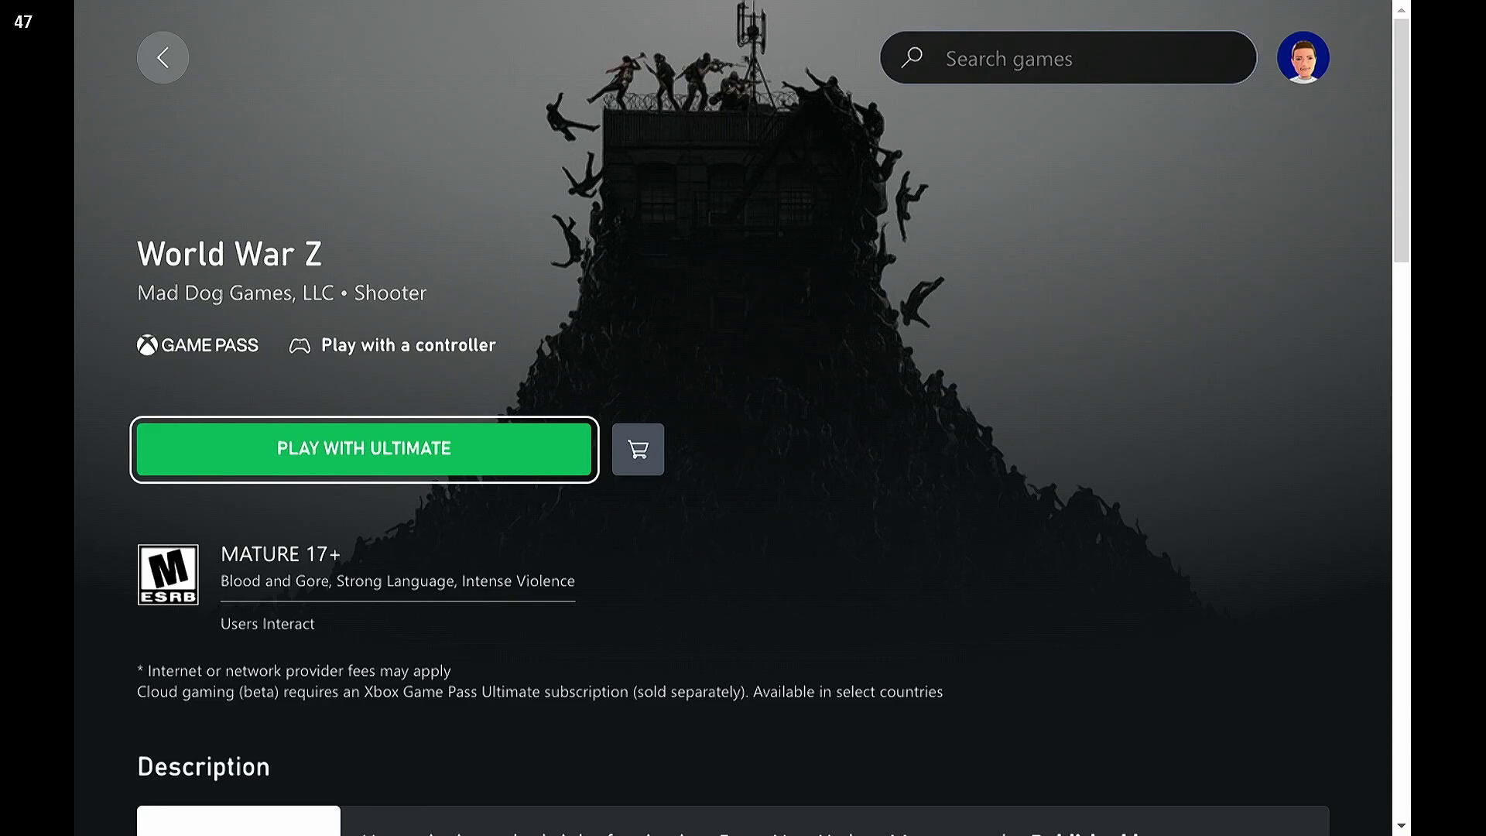
- Exit the running Microsoft Edge session through Steam's game options and confirm the exit
{"action": "key", "text": "super"}
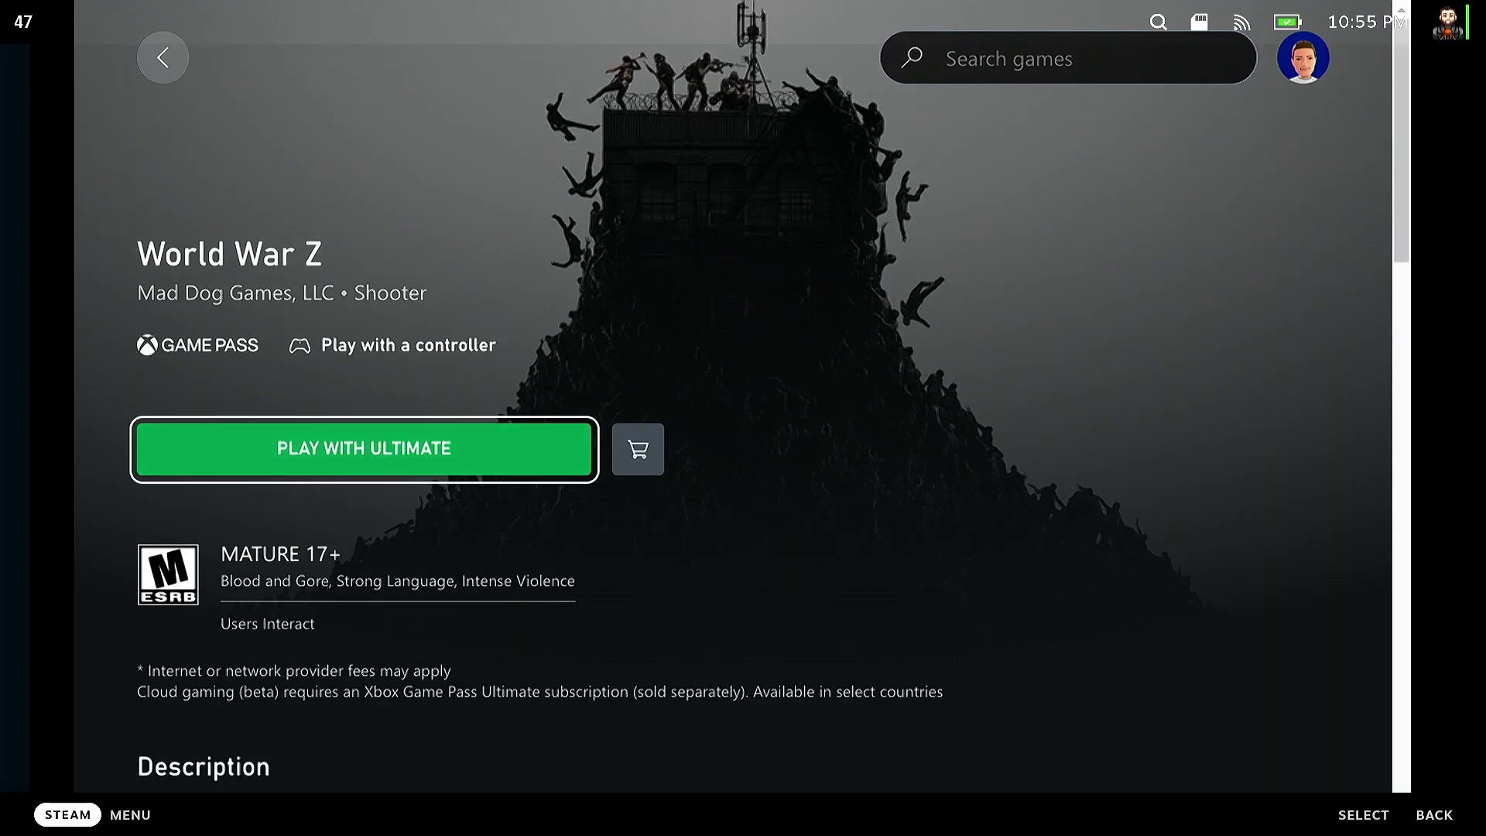
{"action": "key", "text": "Up"}
{"action": "key", "text": "Down"}
{"action": "key", "text": "Down"}
{"action": "key", "text": "Down"}
{"action": "key", "text": "Down"}
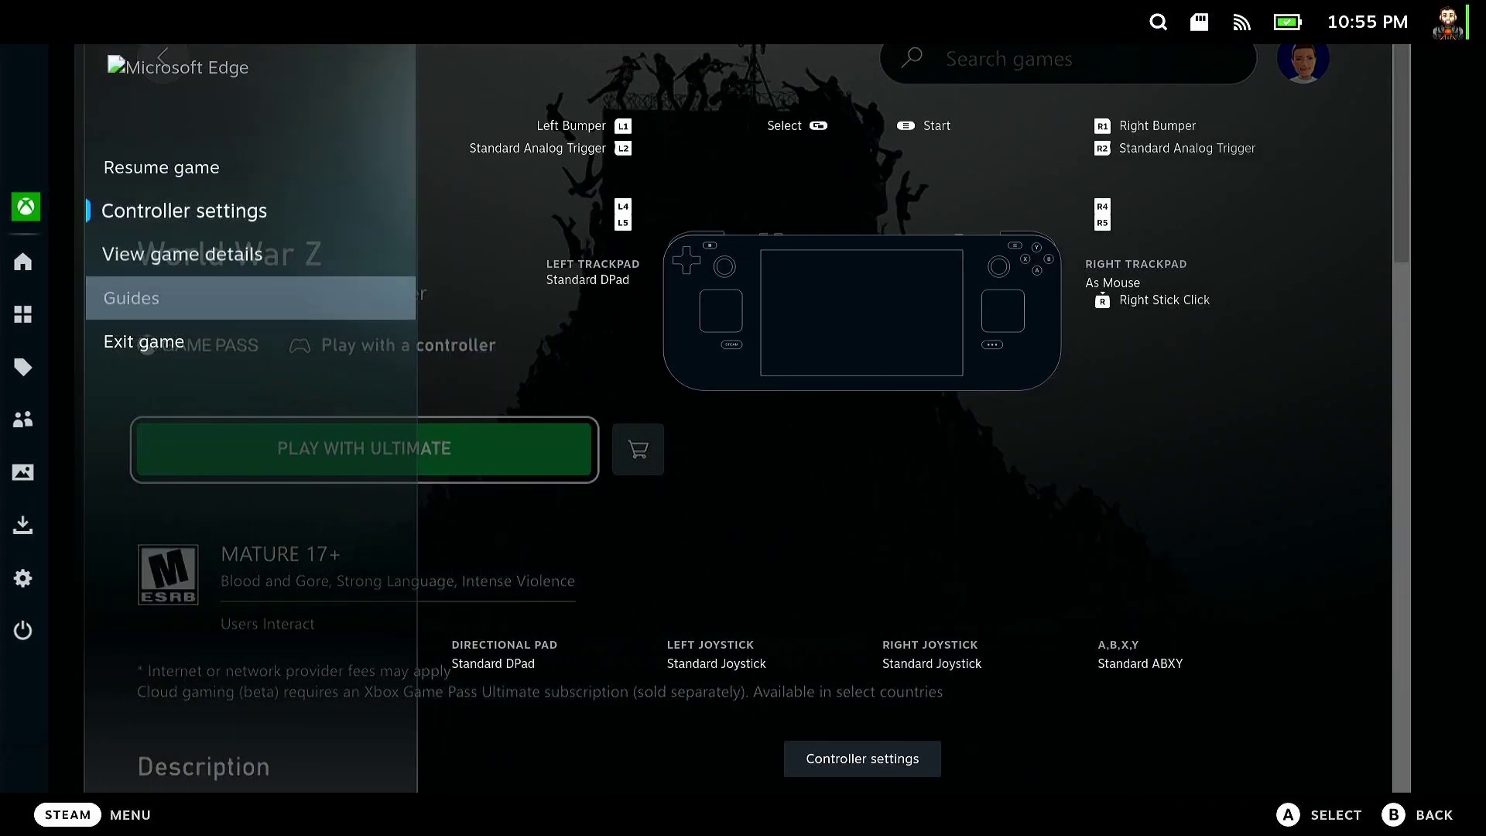
{"action": "key", "text": "Return"}
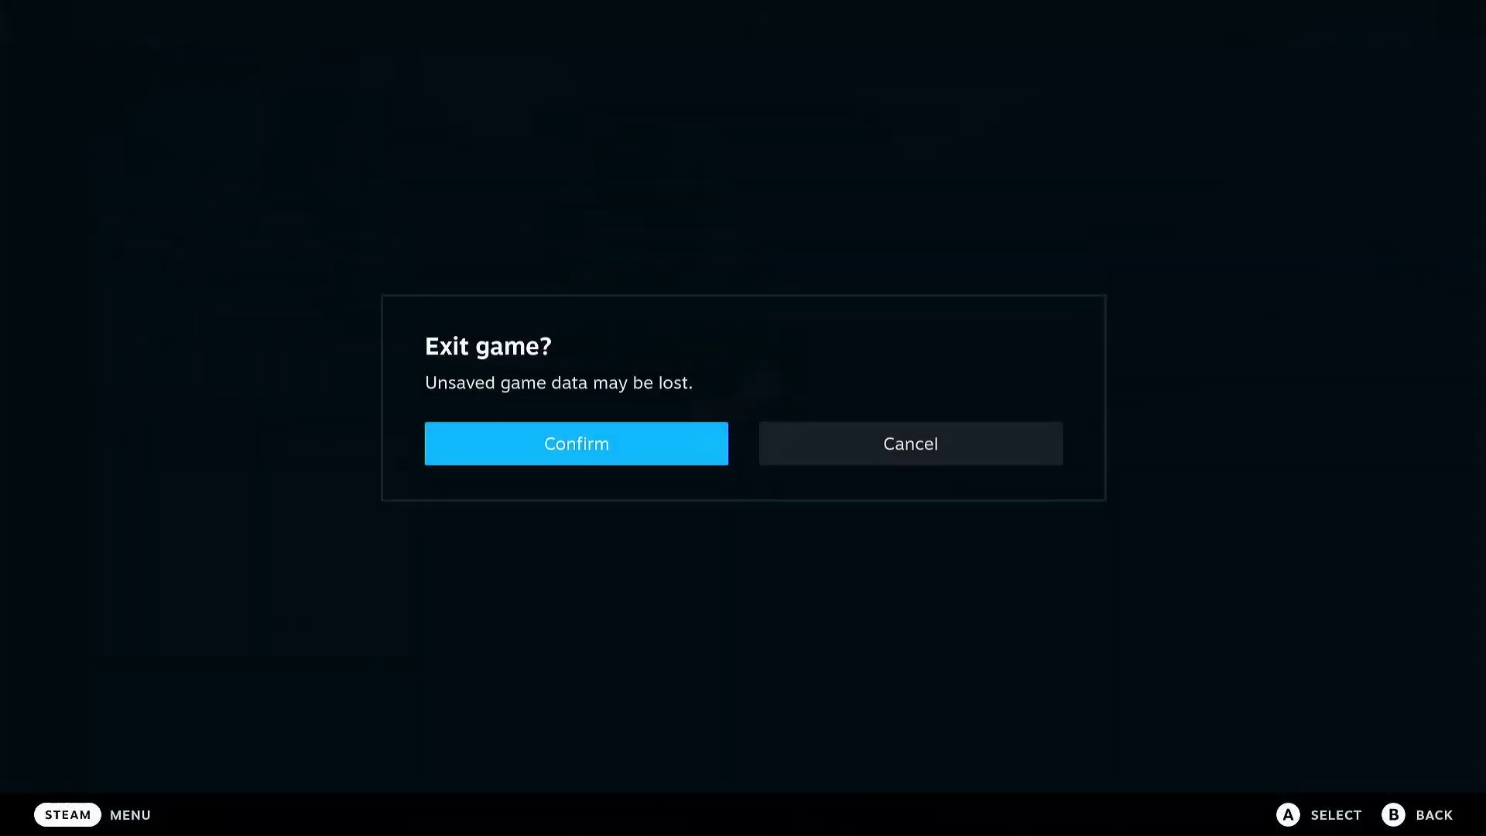
{"action": "key", "text": "Return"}
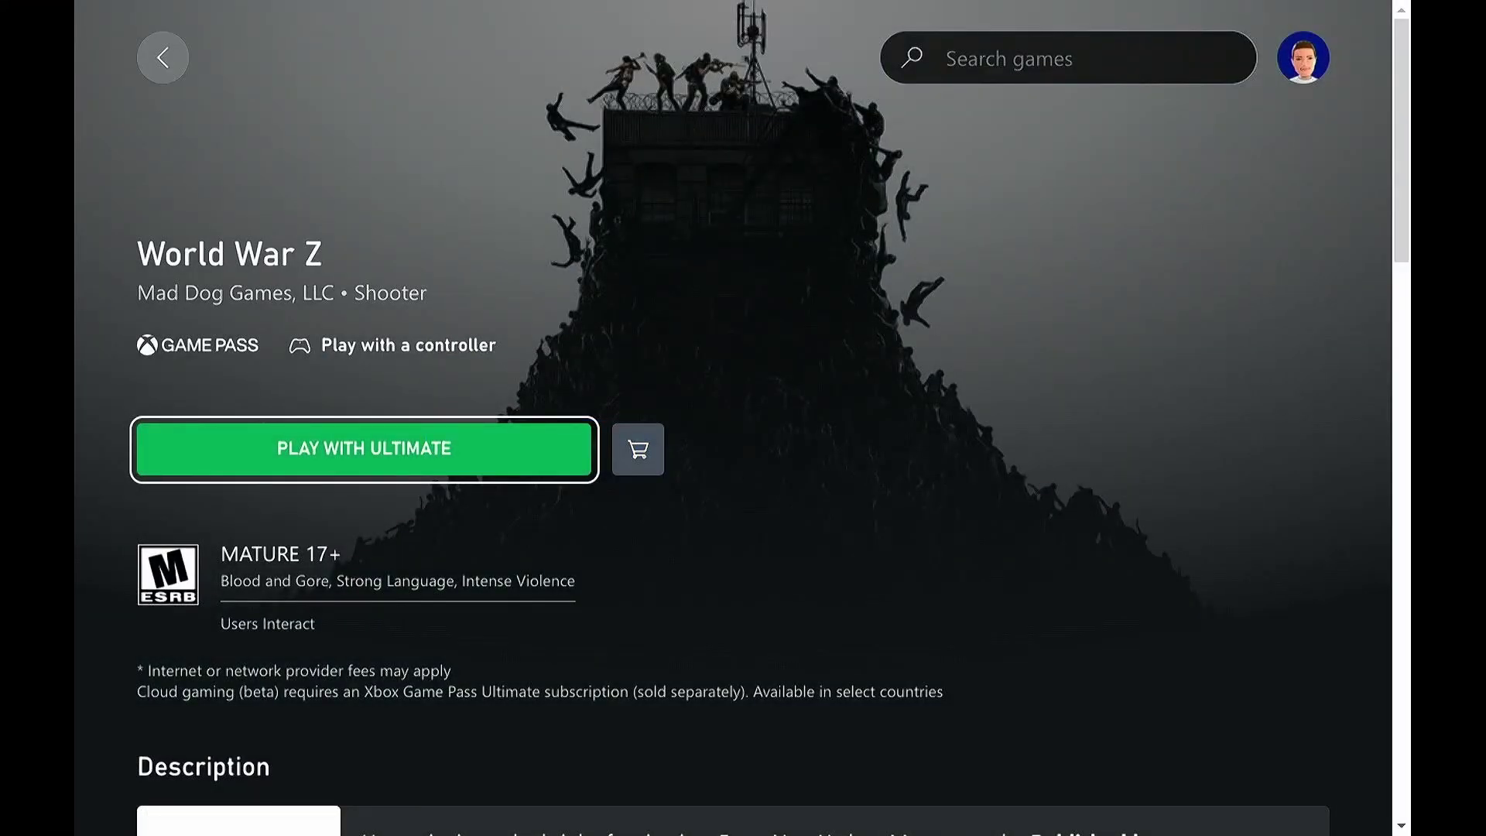